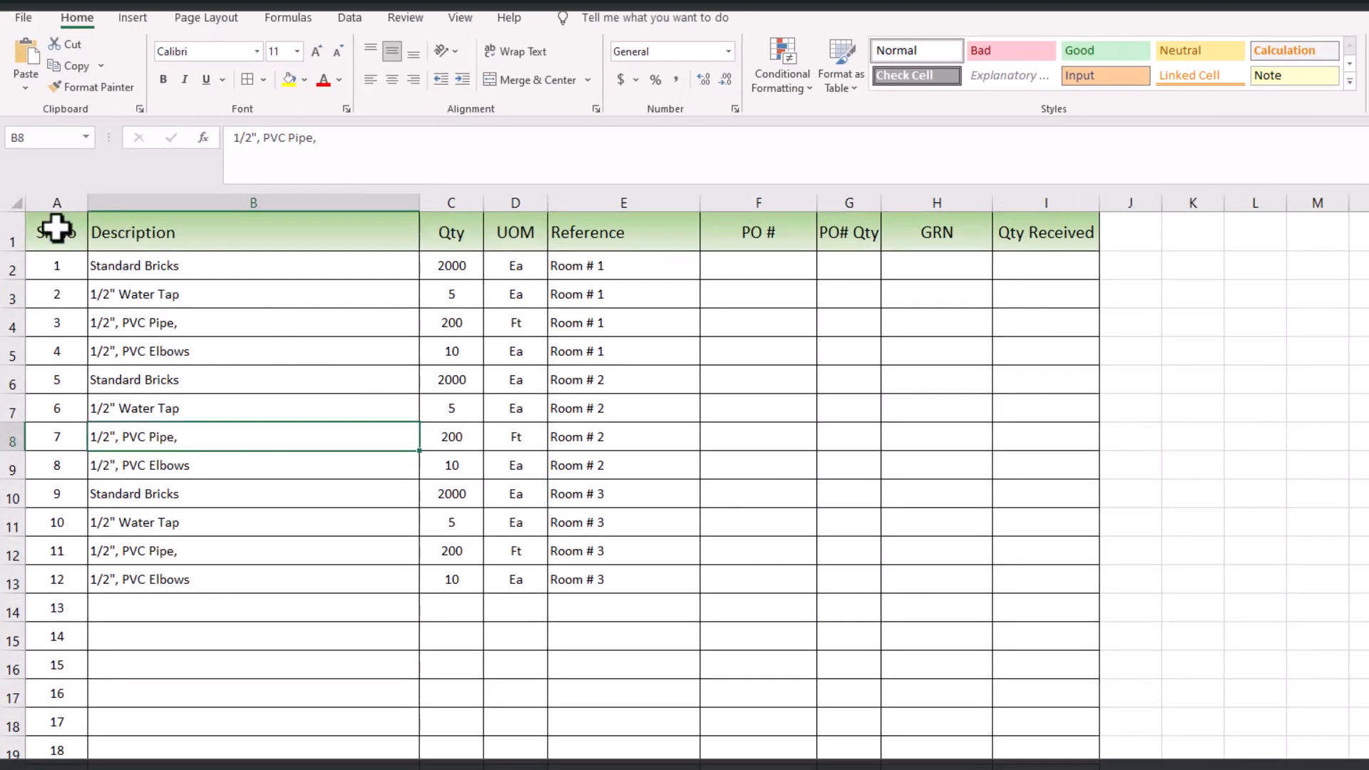
Rename the worksheet holding the material list as Data Sheet.
{"action": "left_click_drag", "start_coordinate": [57, 229], "coordinate": [791, 520]}
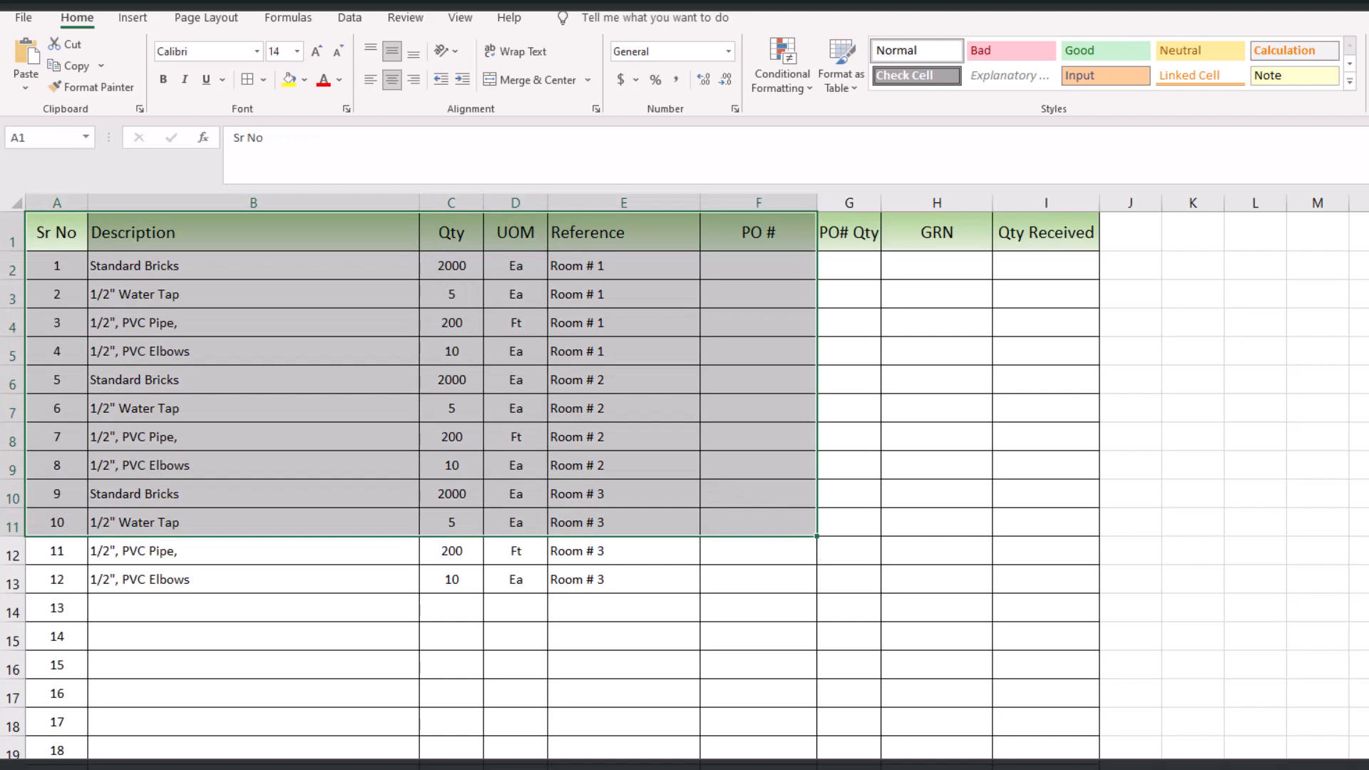
{"action": "right_click", "coordinate": [182, 764]}
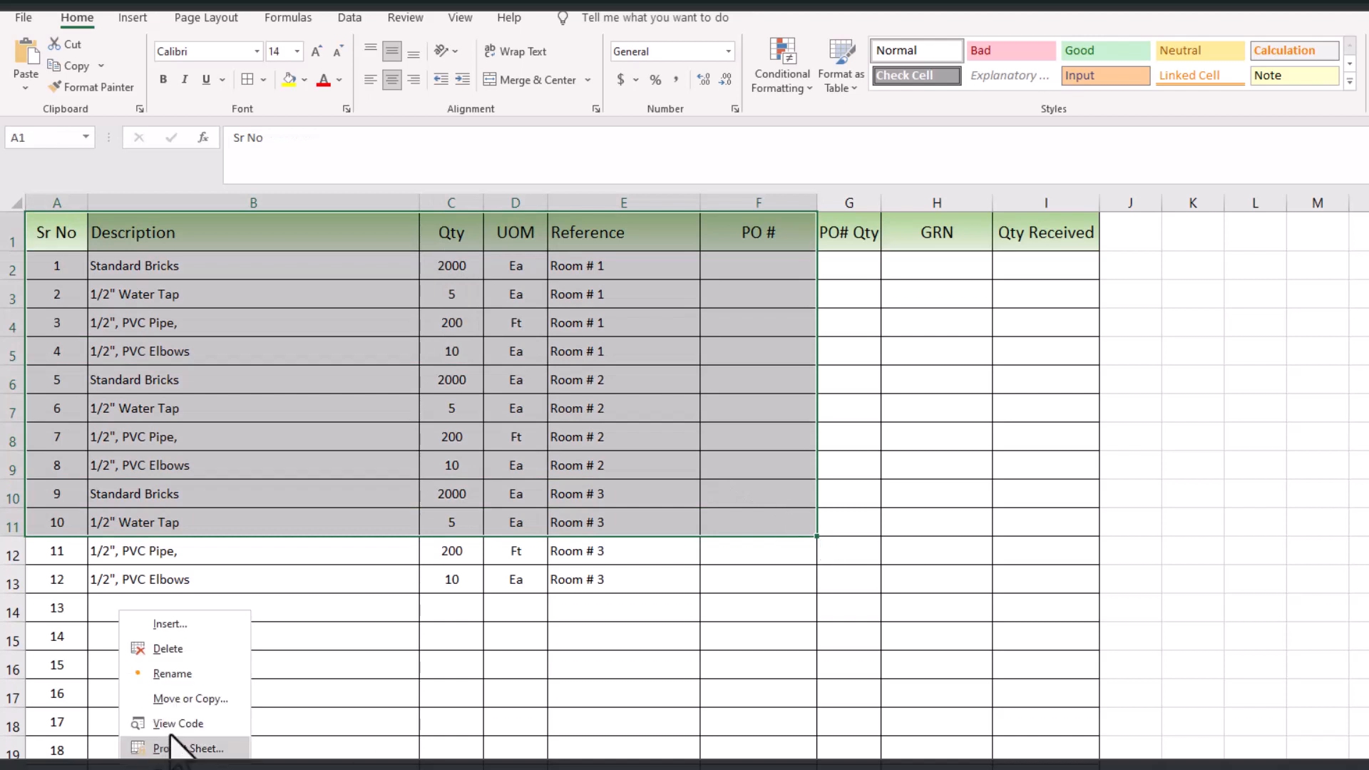
{"action": "left_click", "coordinate": [194, 674]}
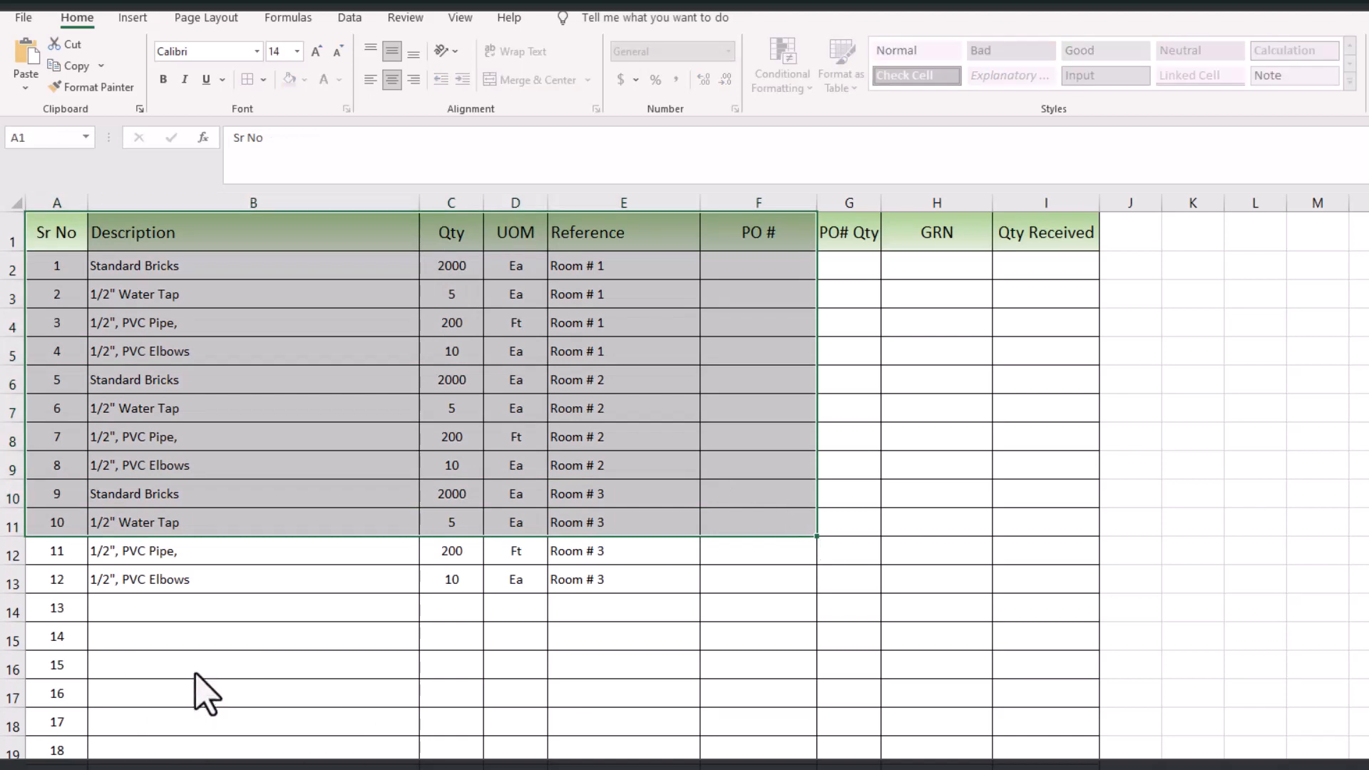
{"action": "left_click", "coordinate": [296, 628]}
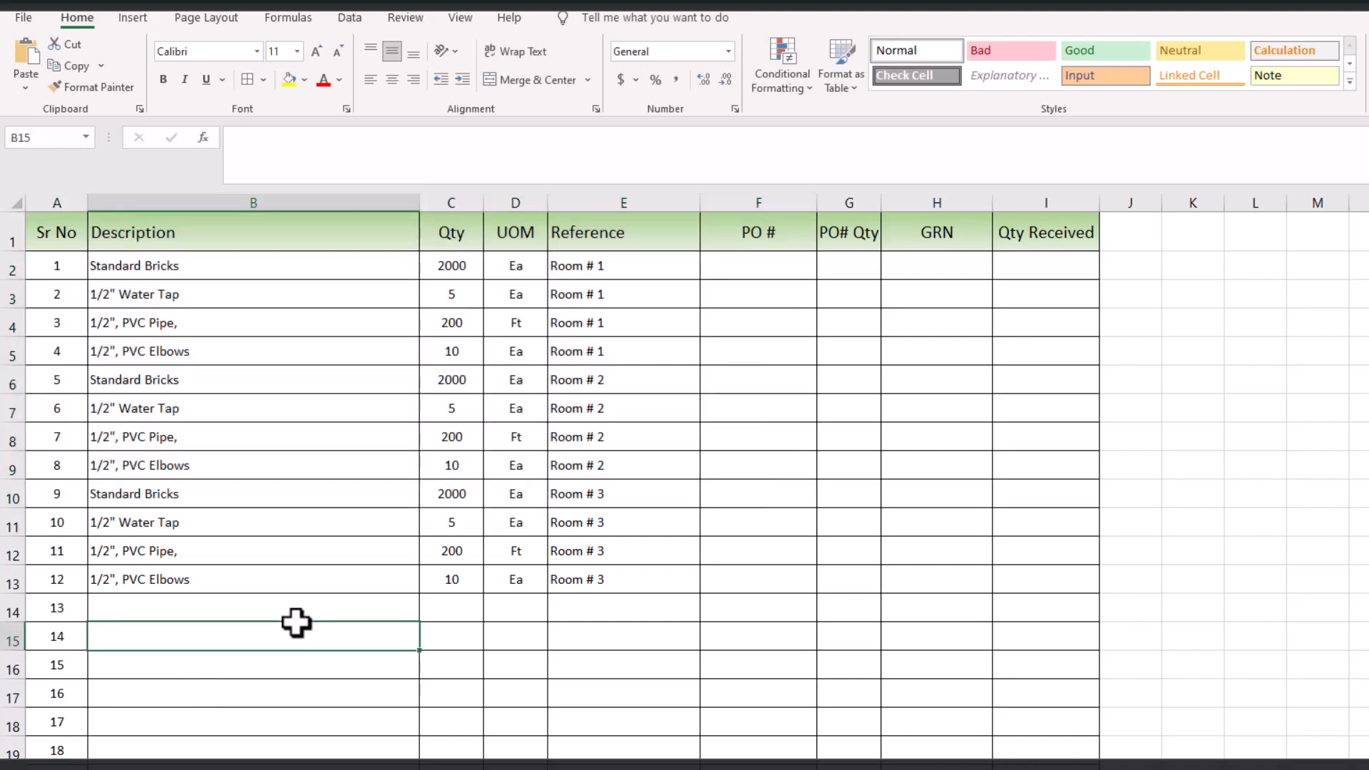
{"action": "left_click_drag", "start_coordinate": [220, 269], "coordinate": [264, 581]}
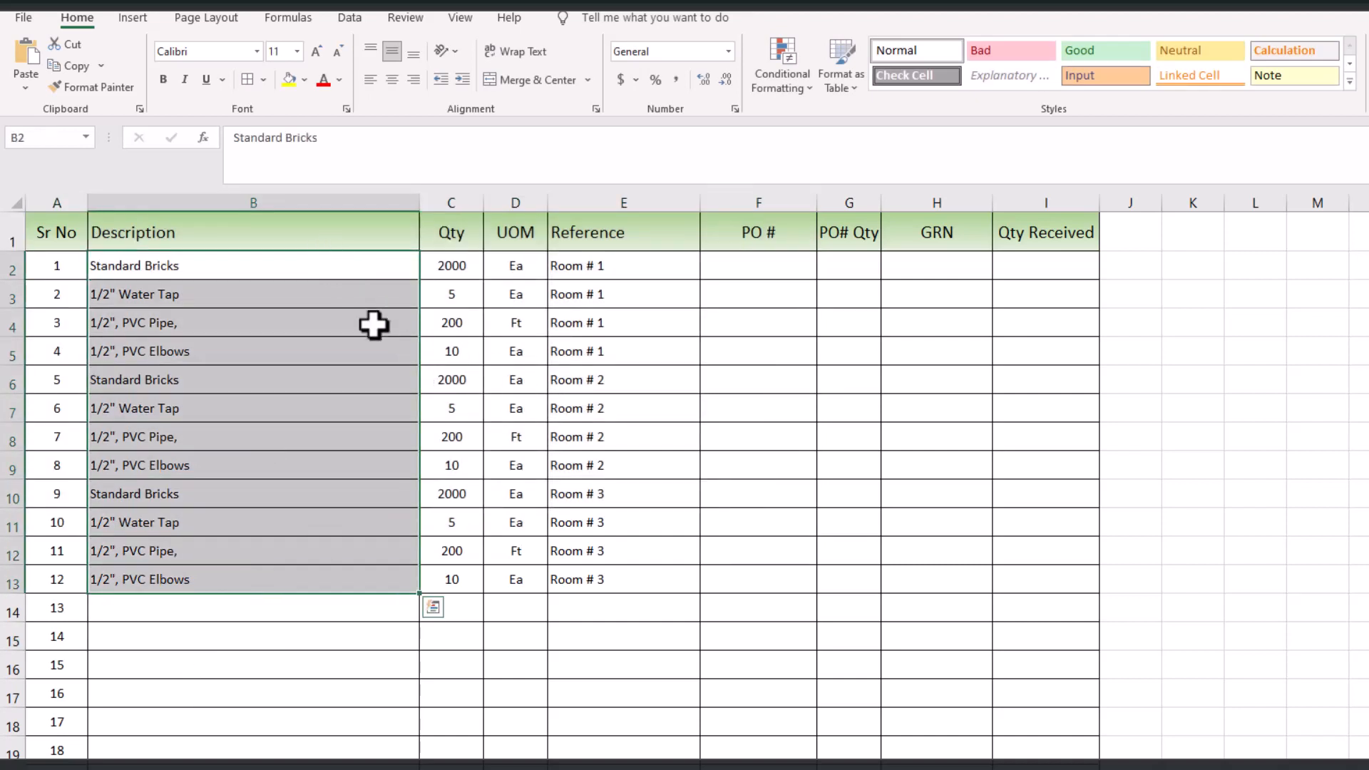
{"action": "left_click_drag", "start_coordinate": [631, 269], "coordinate": [636, 348]}
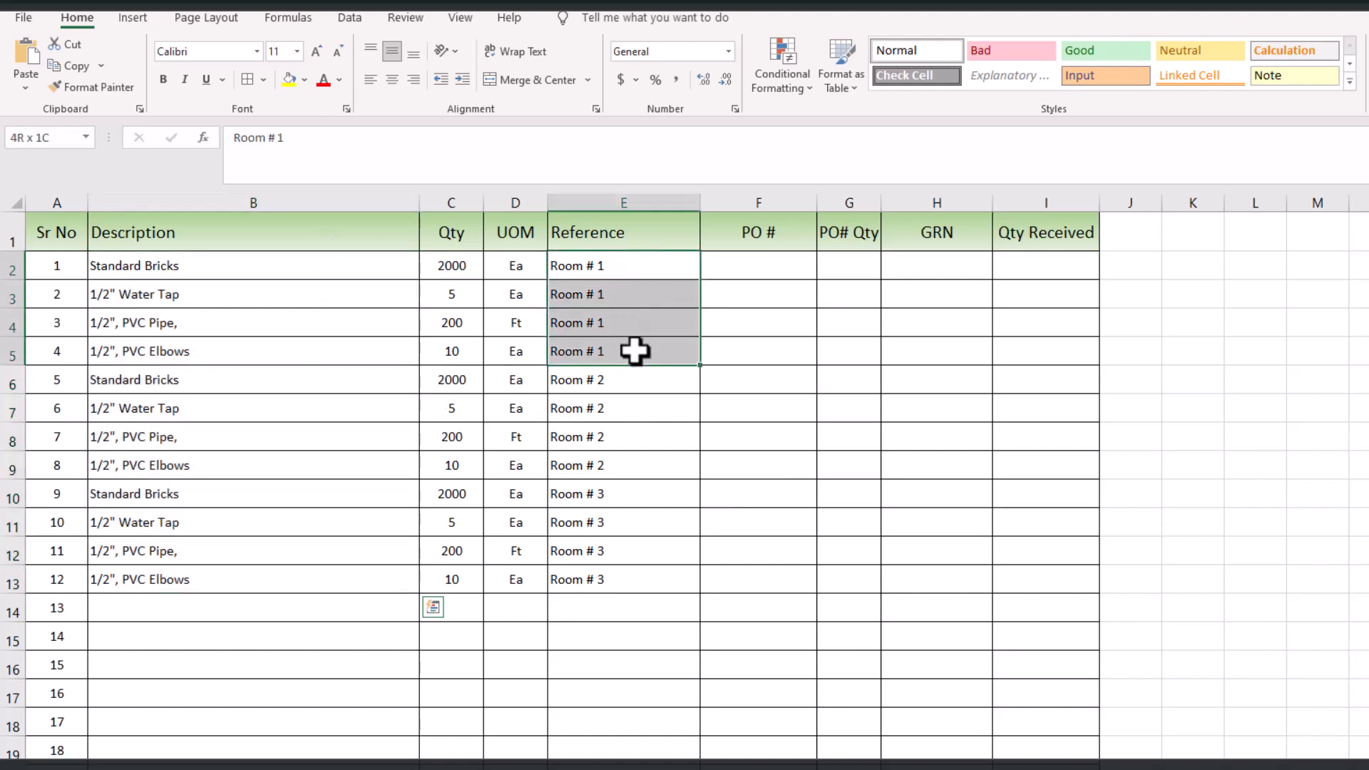
{"action": "left_click_drag", "start_coordinate": [474, 342], "coordinate": [319, 360]}
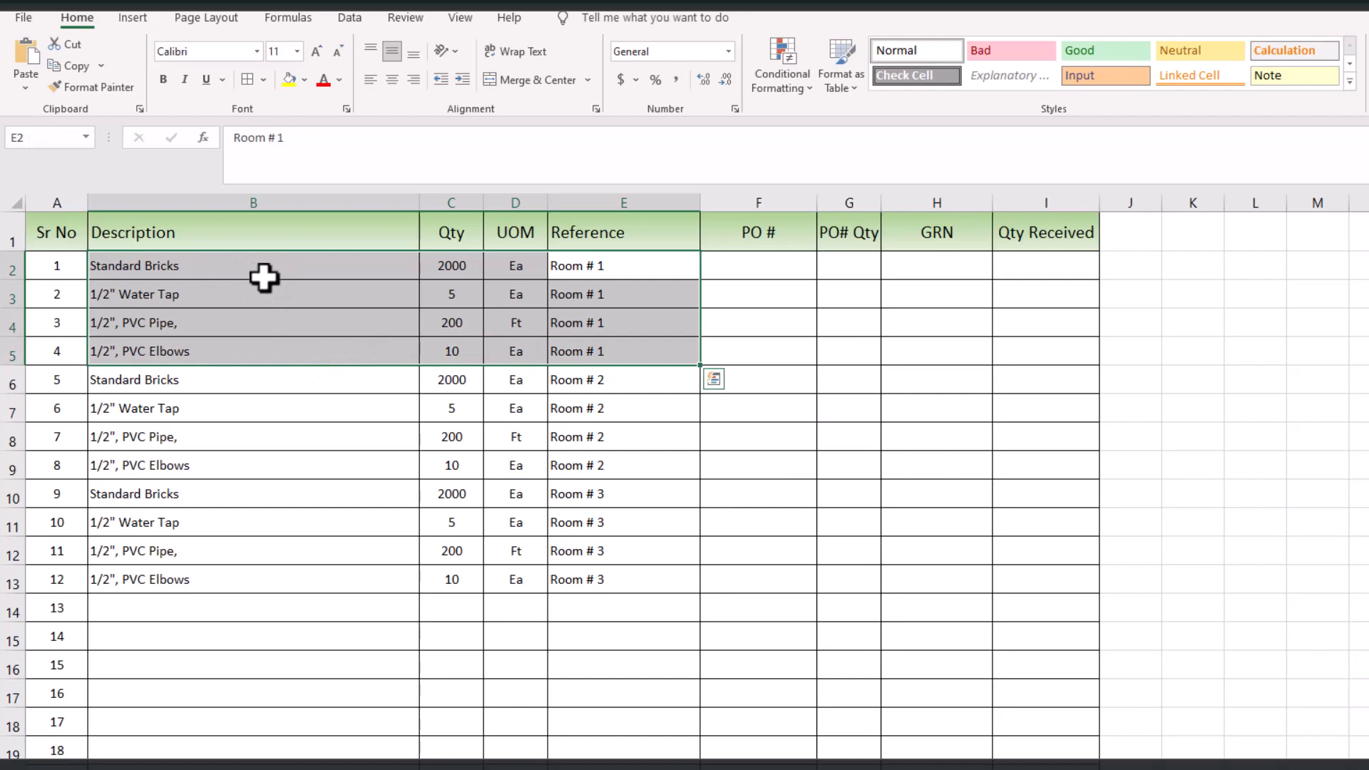
{"action": "left_click", "coordinate": [452, 266]}
{"action": "left_click_drag", "start_coordinate": [279, 293], "coordinate": [289, 349]}
Set the Standard Bricks quantity to 2500 for Room # 2 and 3500 for Room # 3.
{"action": "left_click", "coordinate": [462, 387]}
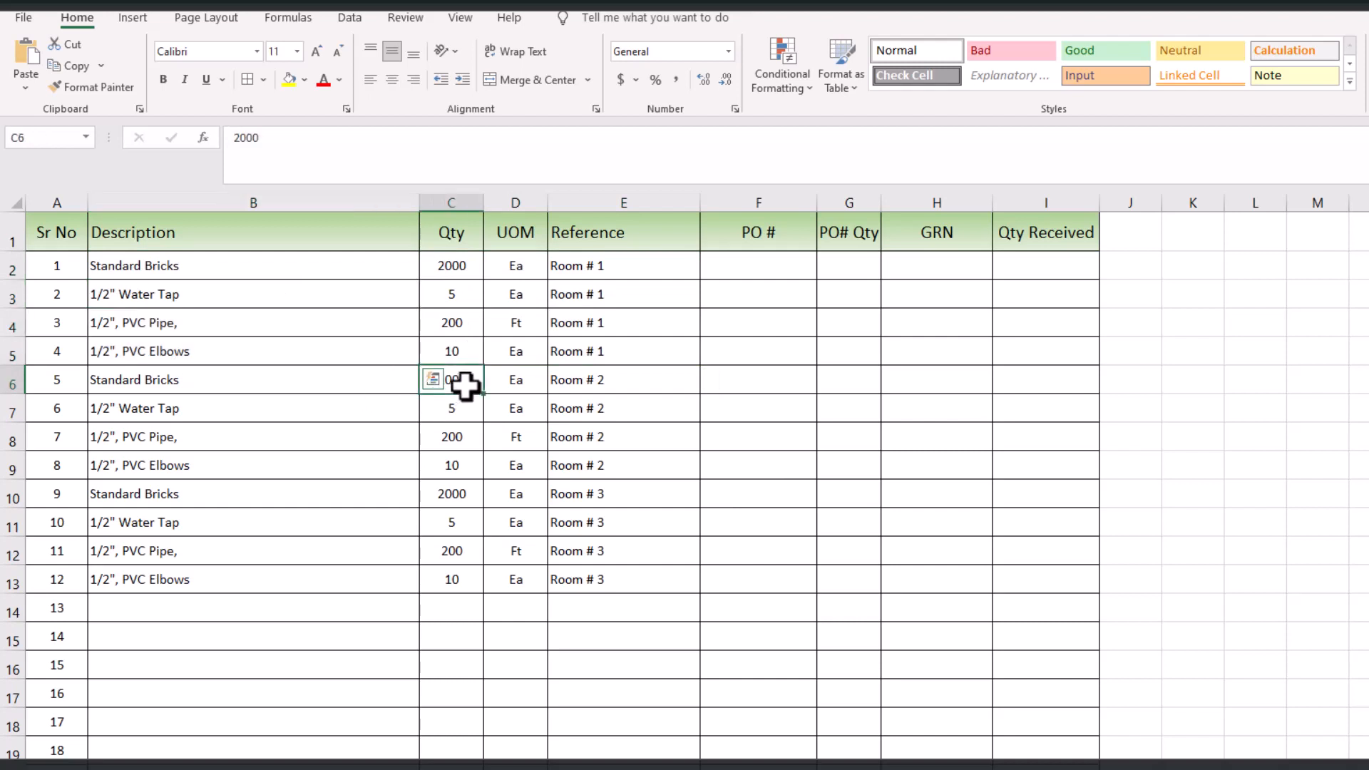
{"action": "type", "text": "2500"}
{"action": "key", "text": "Return"}
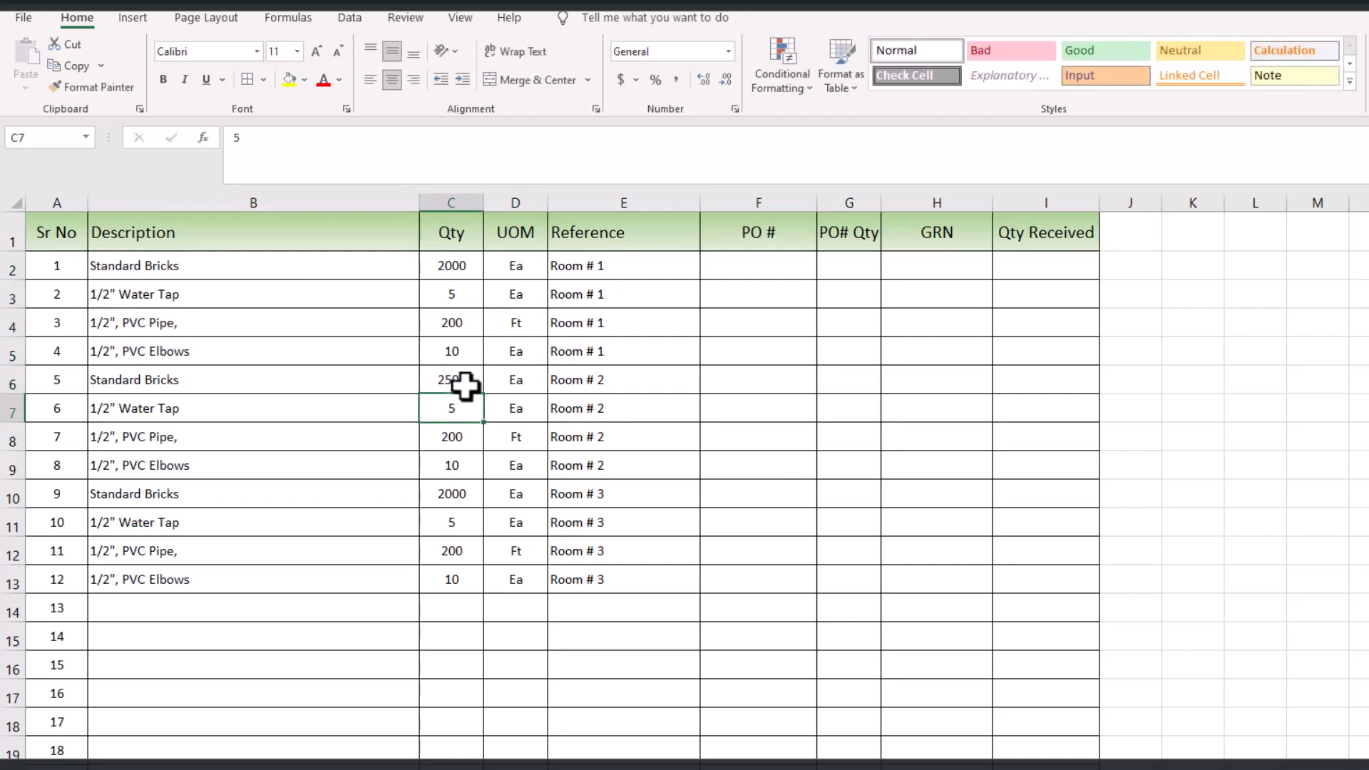
{"action": "left_click", "coordinate": [461, 503]}
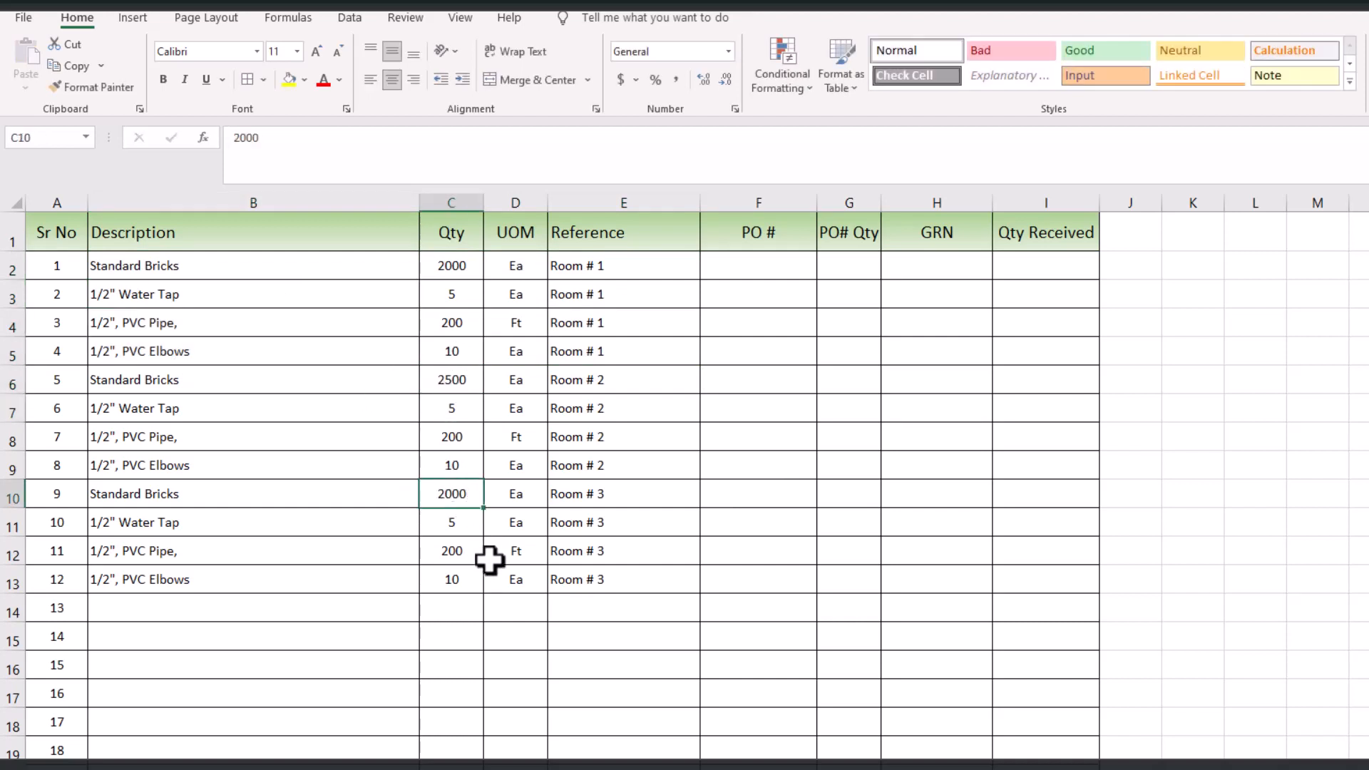
{"action": "type", "text": "3500"}
{"action": "key", "text": "Return"}
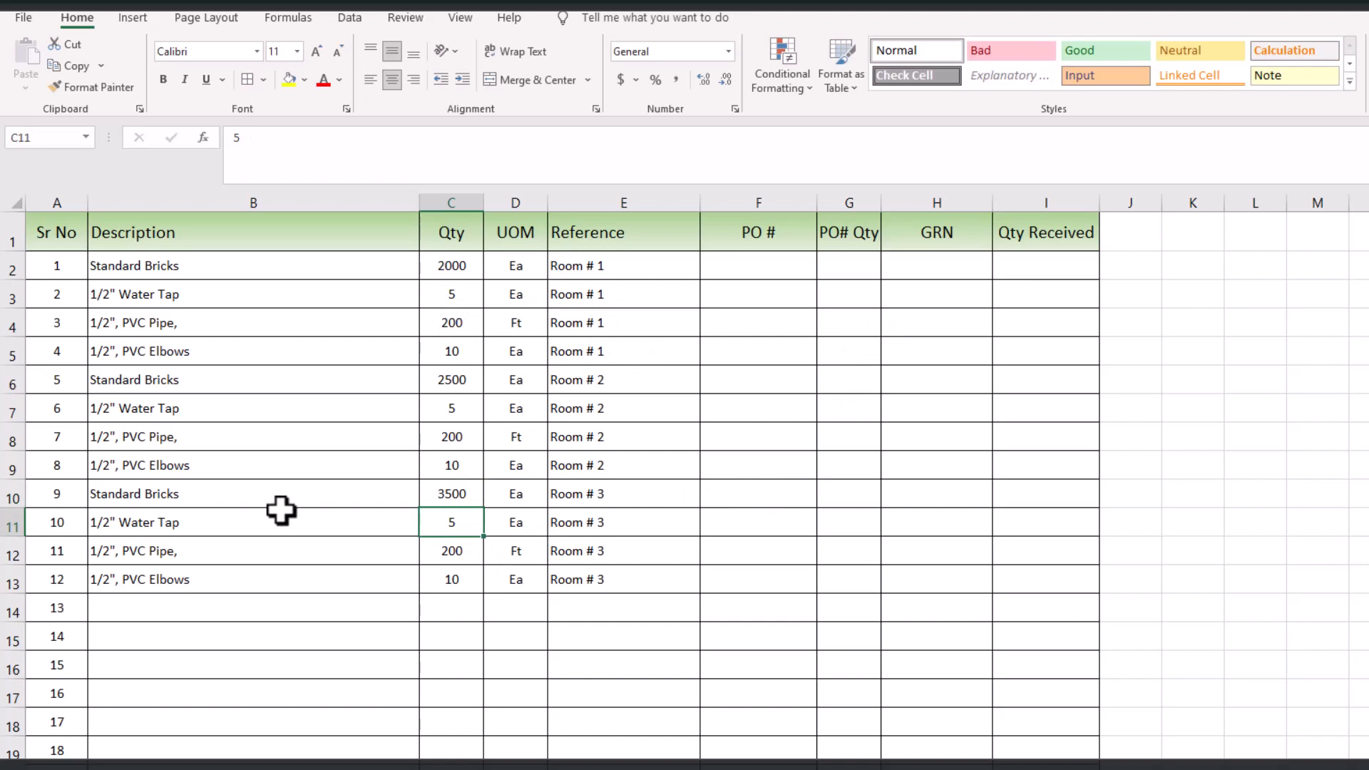
Select the entire Data Sheet and insert a PivotTable from it on a new worksheet.
{"action": "left_click_drag", "start_coordinate": [57, 268], "coordinate": [620, 569]}
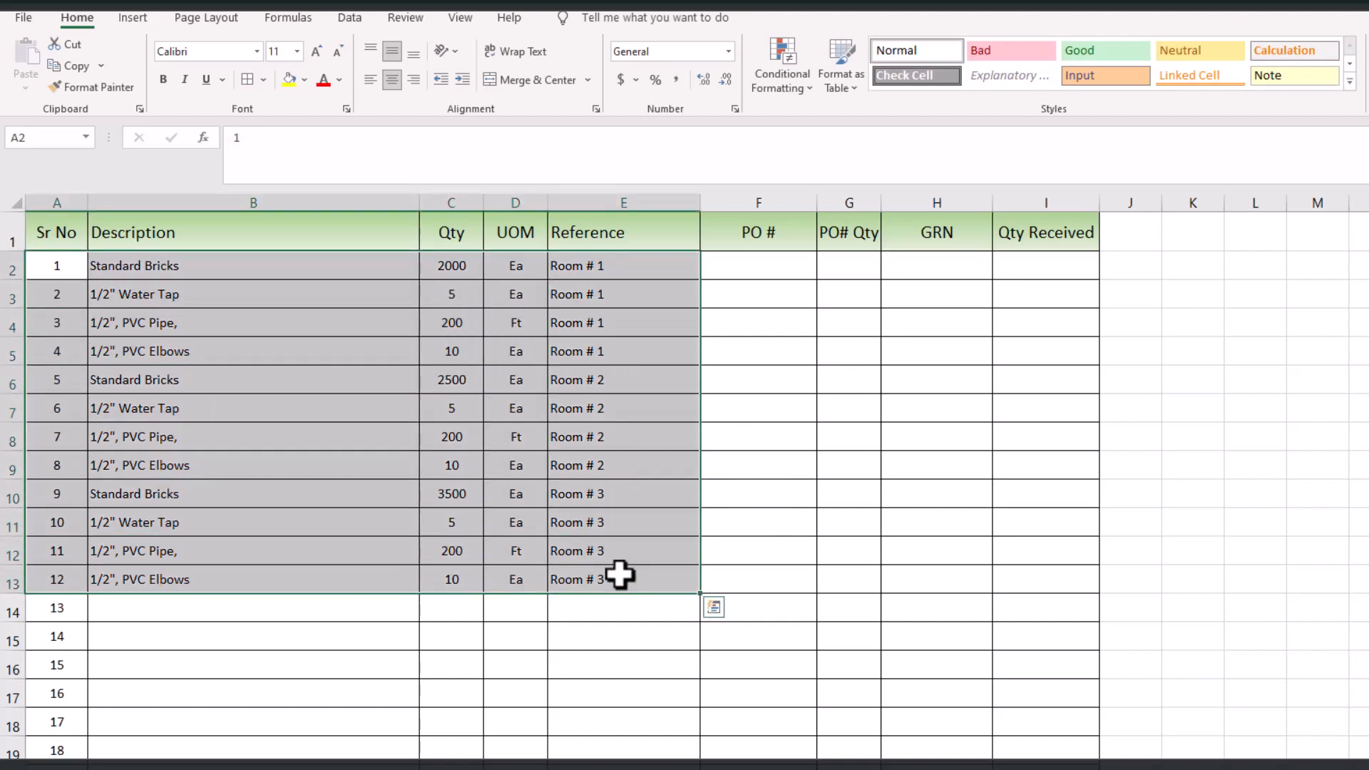
{"action": "left_click", "coordinate": [343, 454]}
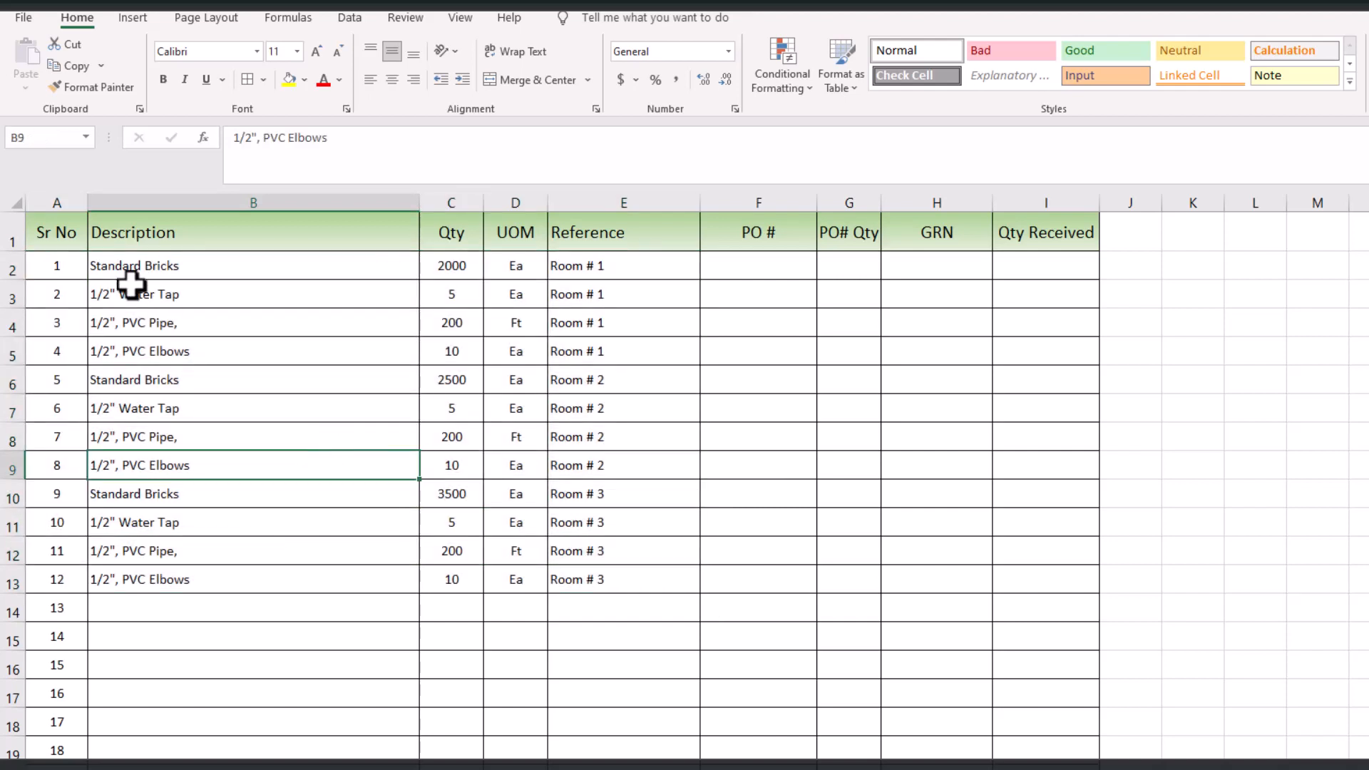
{"action": "left_click", "coordinate": [14, 201]}
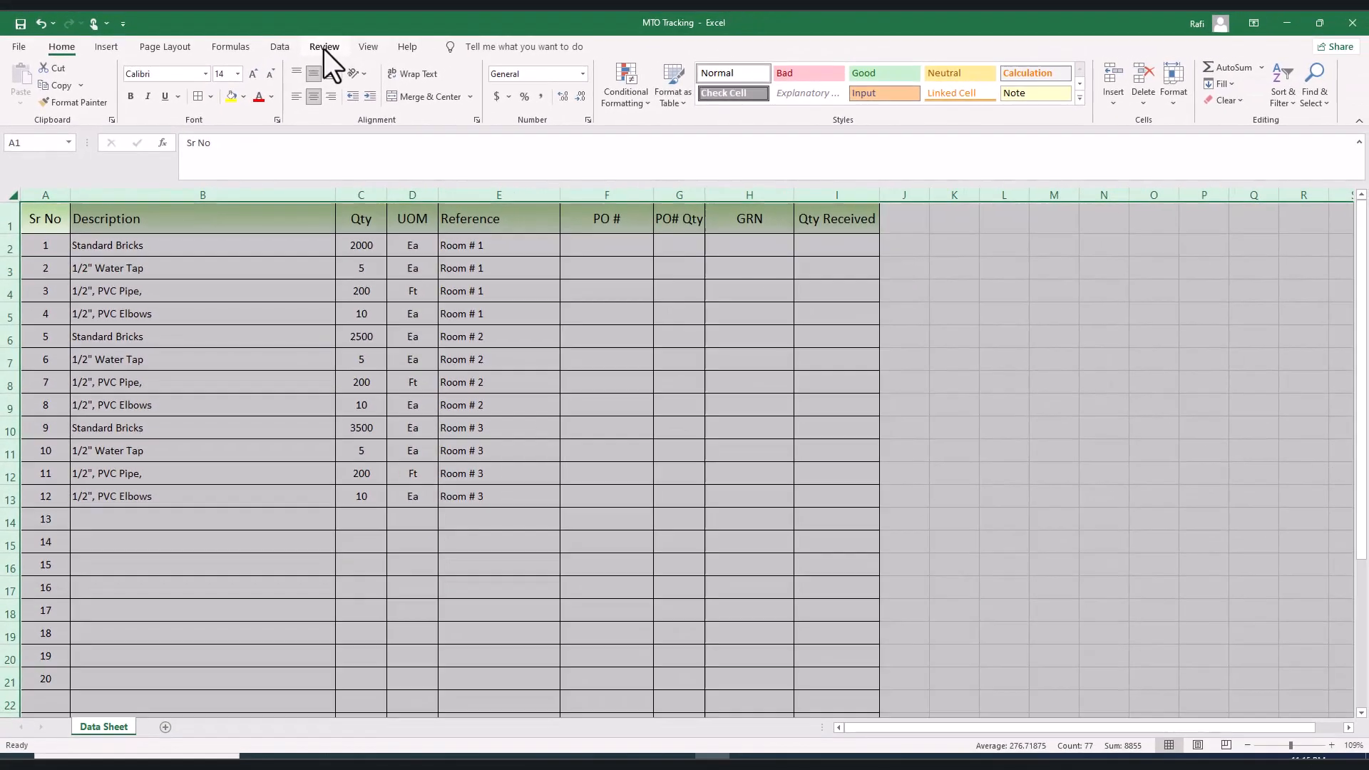
{"action": "left_click", "coordinate": [108, 45]}
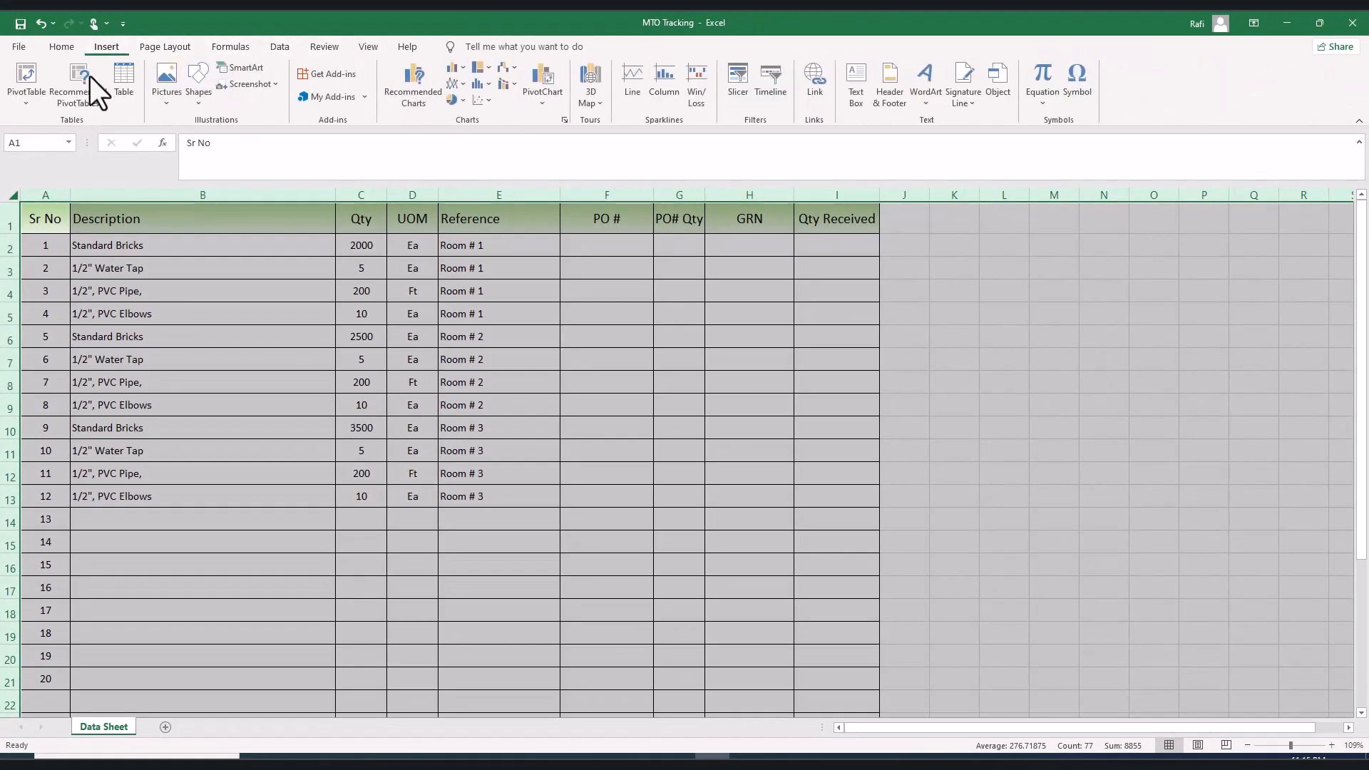
{"action": "left_click", "coordinate": [29, 82]}
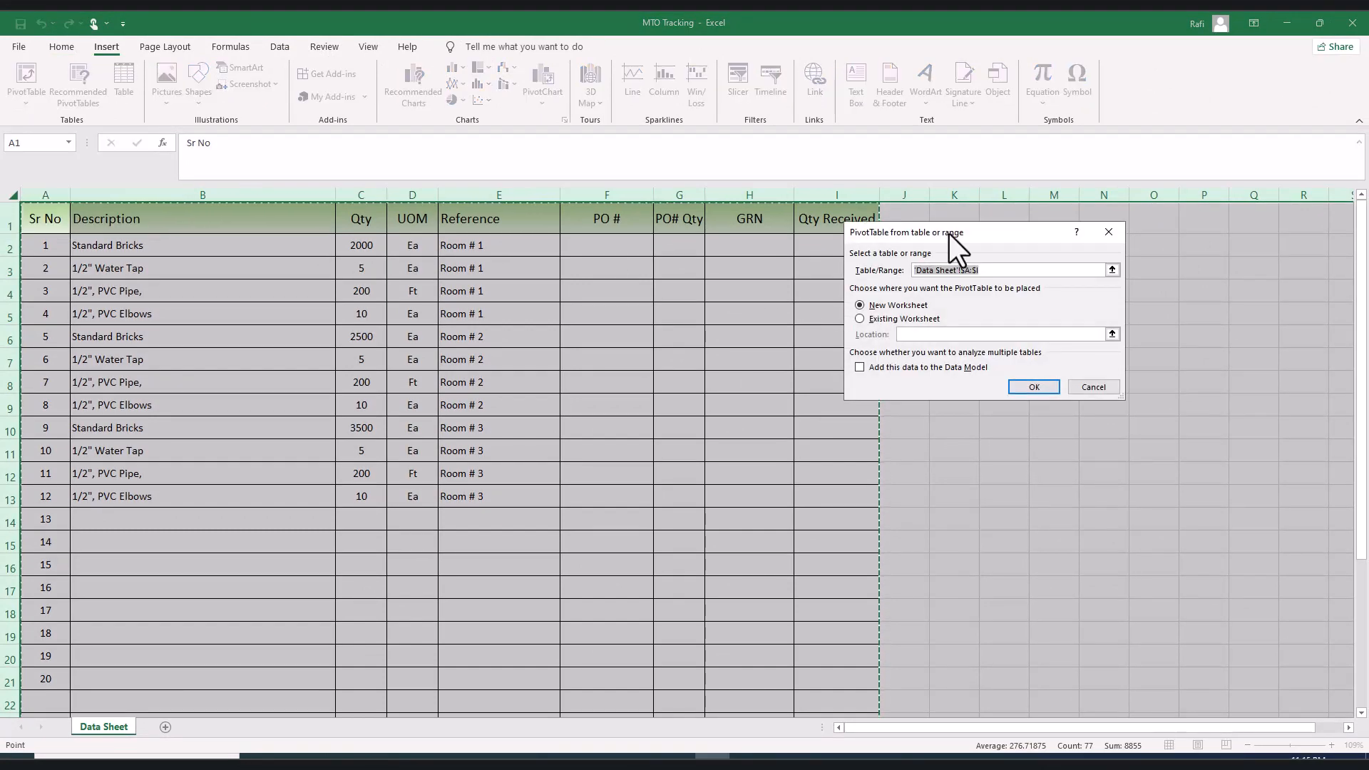
{"action": "left_click_drag", "start_coordinate": [948, 234], "coordinate": [670, 299]}
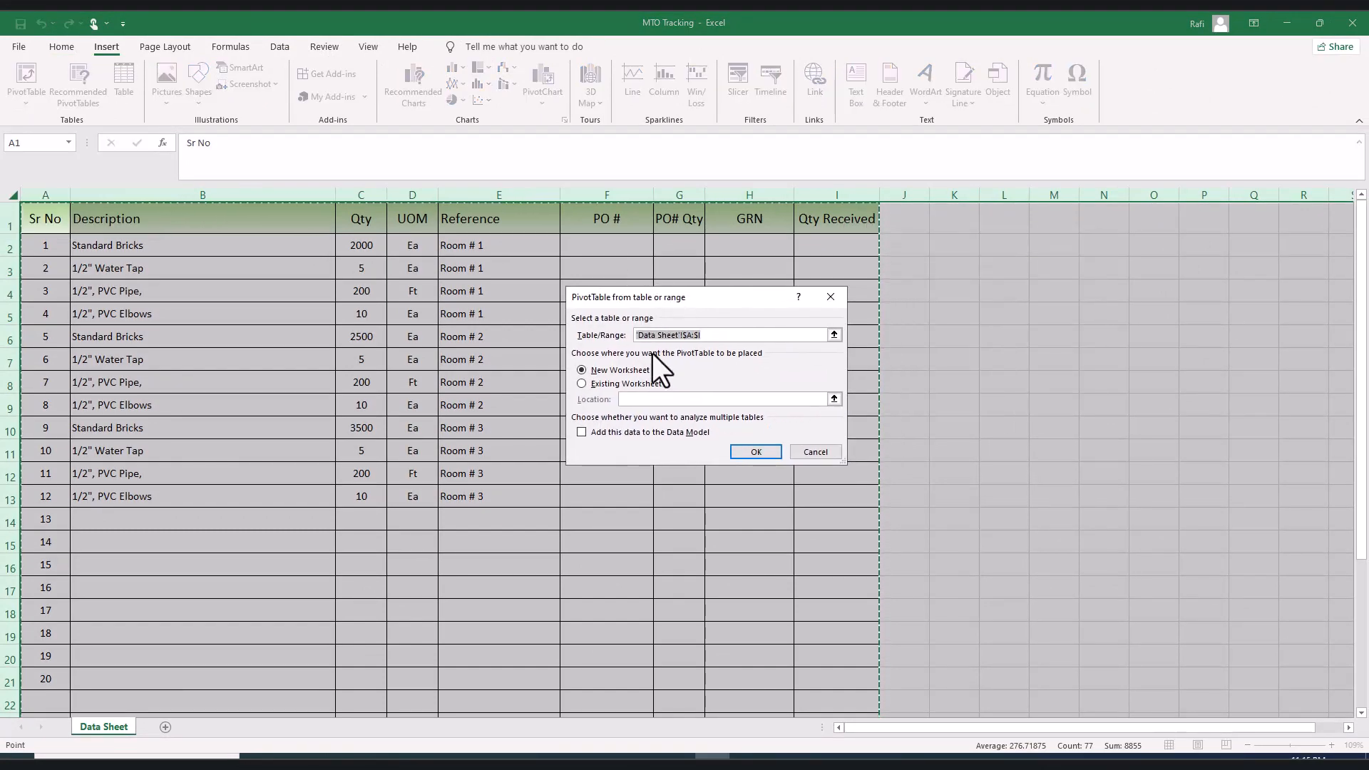
{"action": "left_click", "coordinate": [754, 452]}
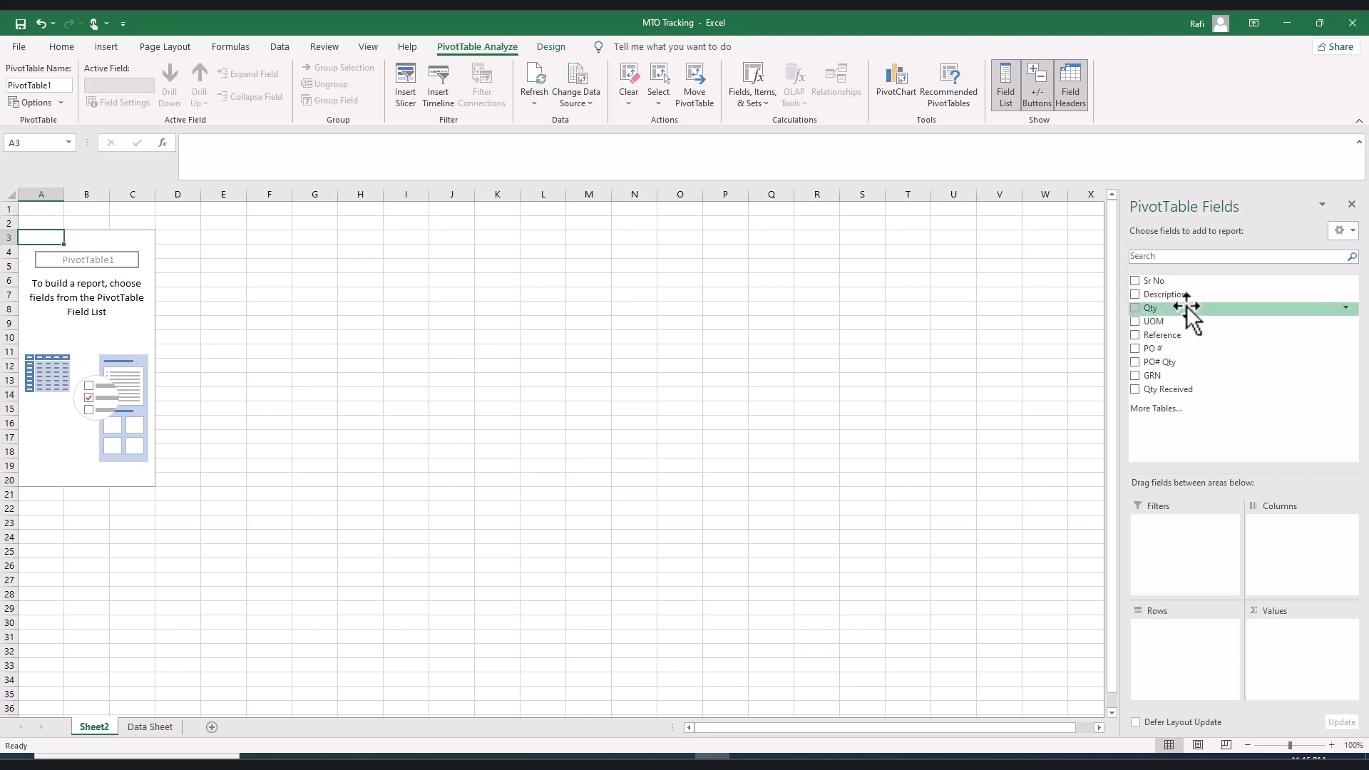
Build the PivotTable with Description and UOM as row fields and the sum of Qty as values.
{"action": "left_click_drag", "start_coordinate": [1169, 294], "coordinate": [1200, 654]}
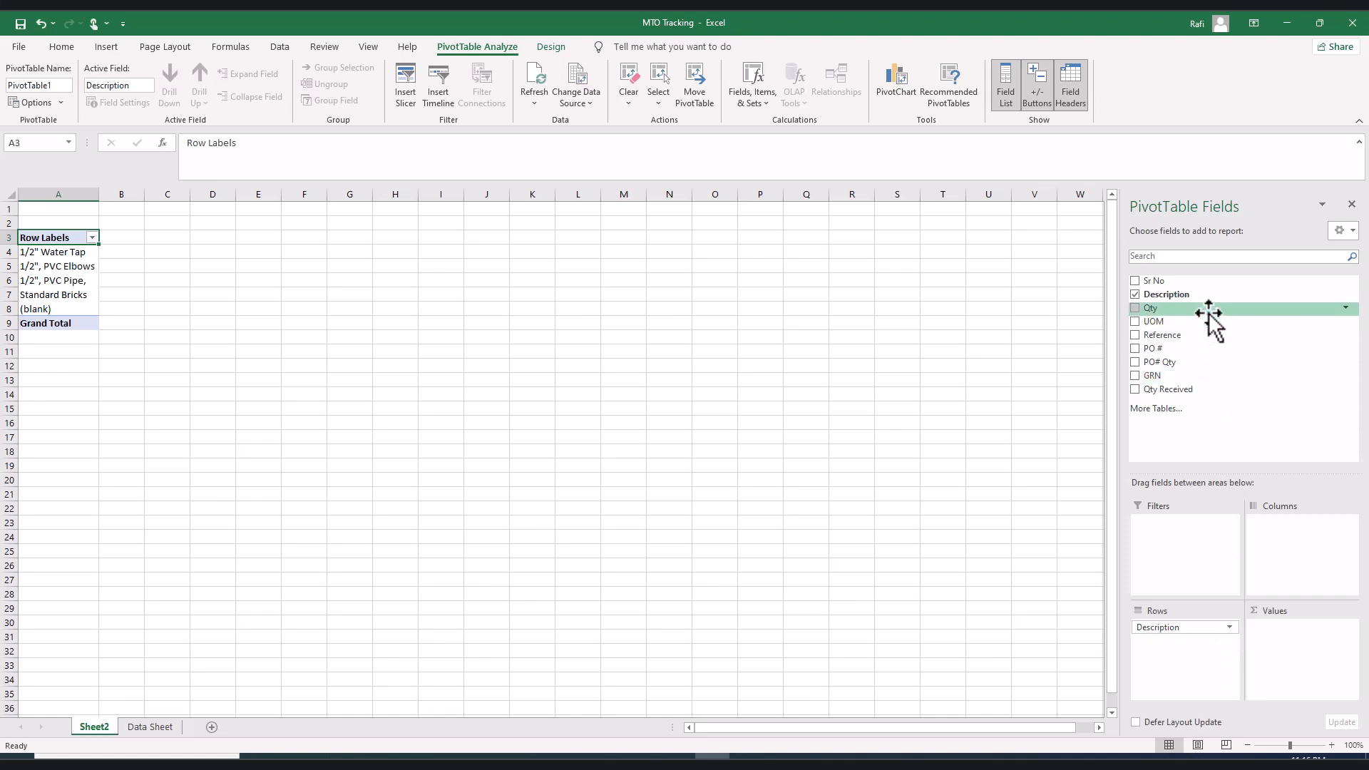
{"action": "left_click_drag", "start_coordinate": [1210, 314], "coordinate": [1298, 627]}
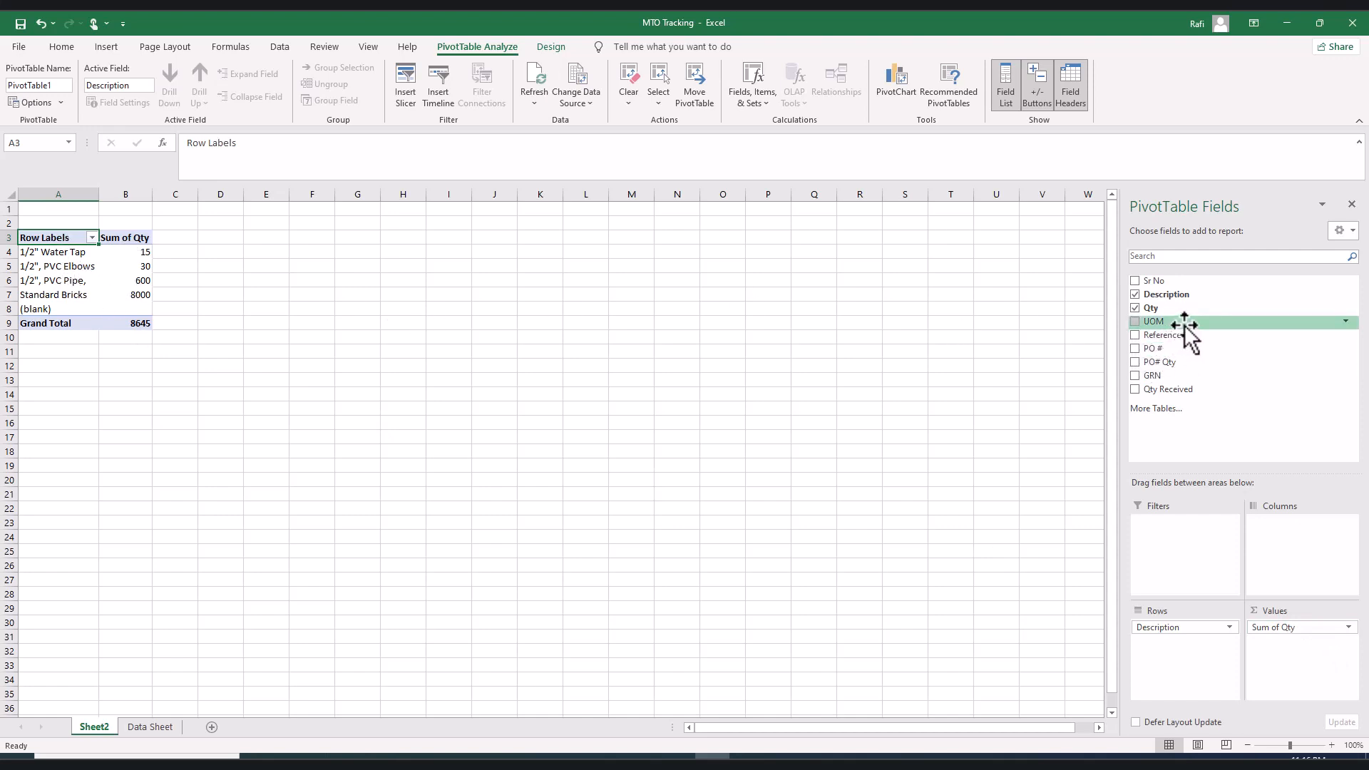
{"action": "left_click_drag", "start_coordinate": [1185, 325], "coordinate": [1192, 661]}
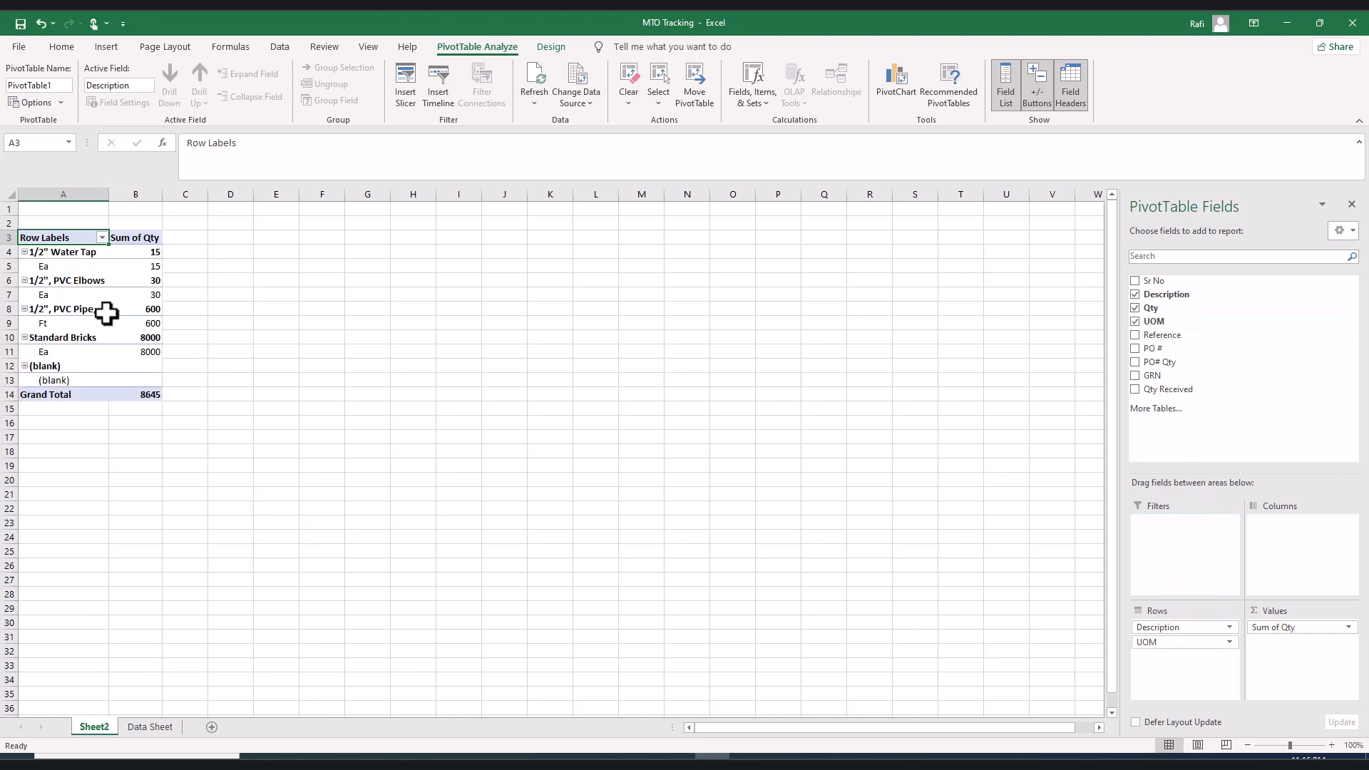
Hide the PivotTable's expand/collapse buttons and set it not to show subtotals.
{"action": "left_click", "coordinate": [83, 283]}
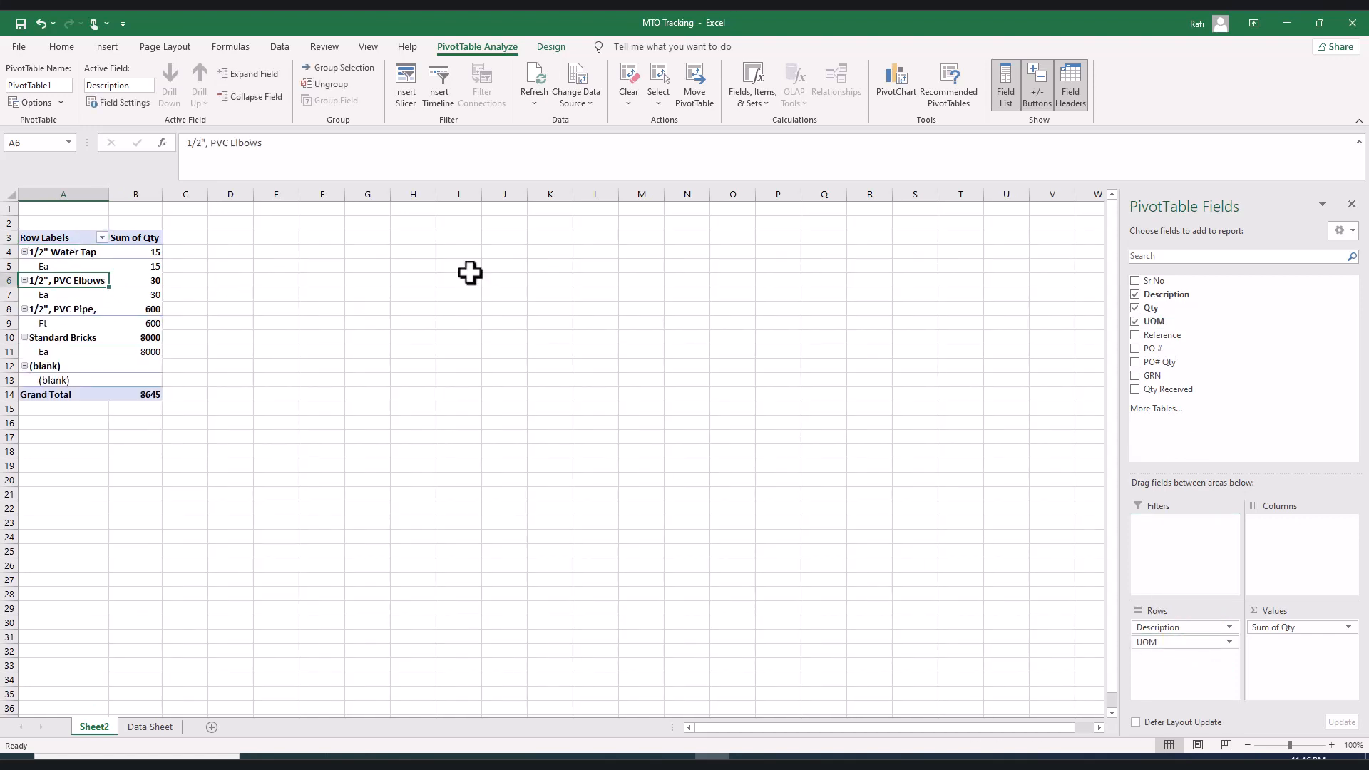
{"action": "left_click", "coordinate": [1042, 86]}
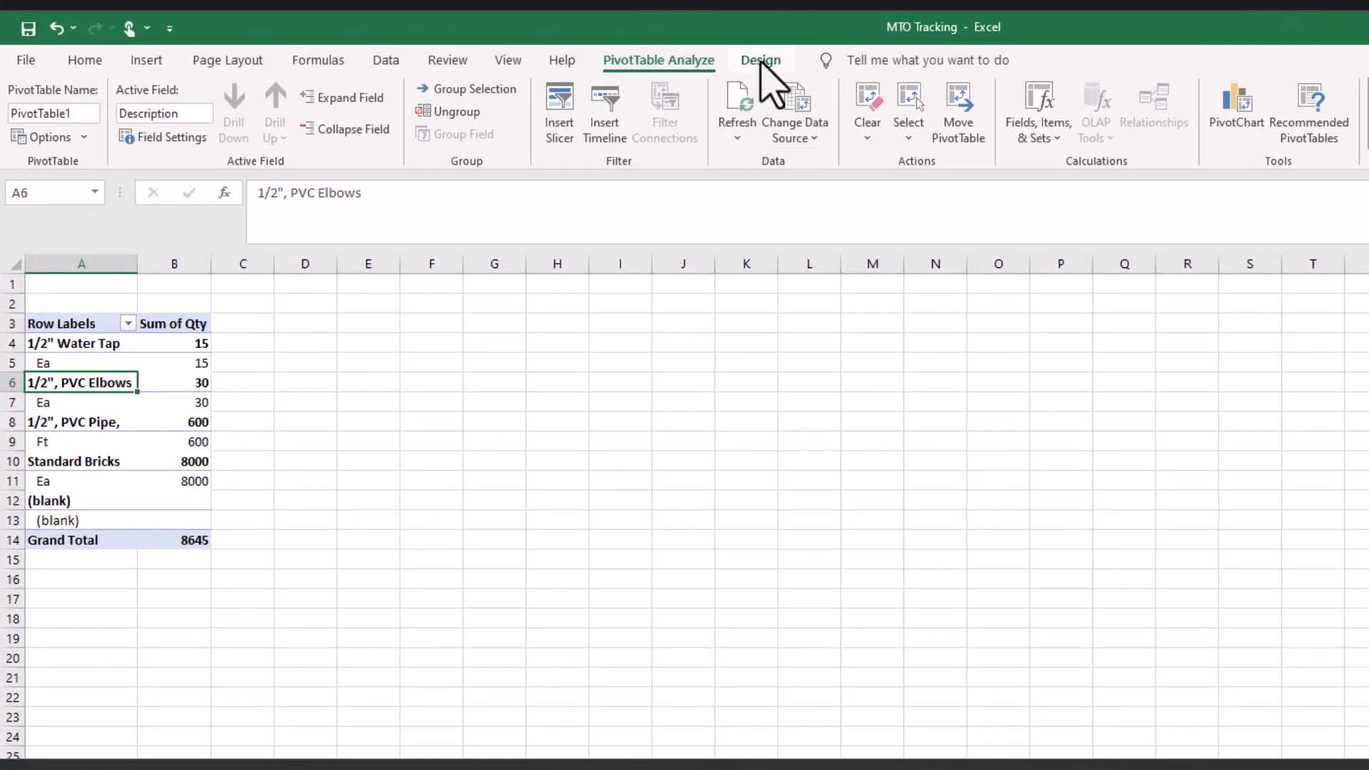
{"action": "left_click", "coordinate": [655, 53]}
{"action": "left_click", "coordinate": [42, 136]}
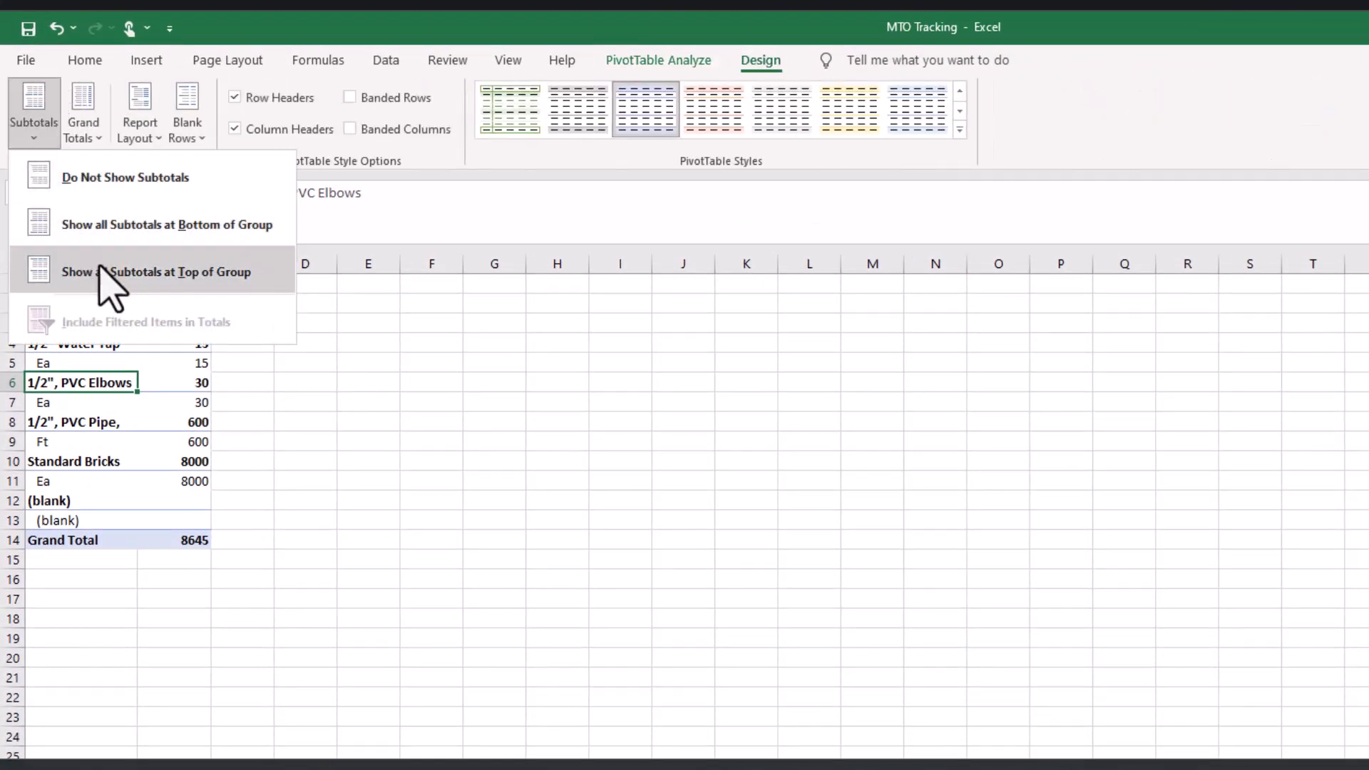
{"action": "left_click", "coordinate": [123, 184]}
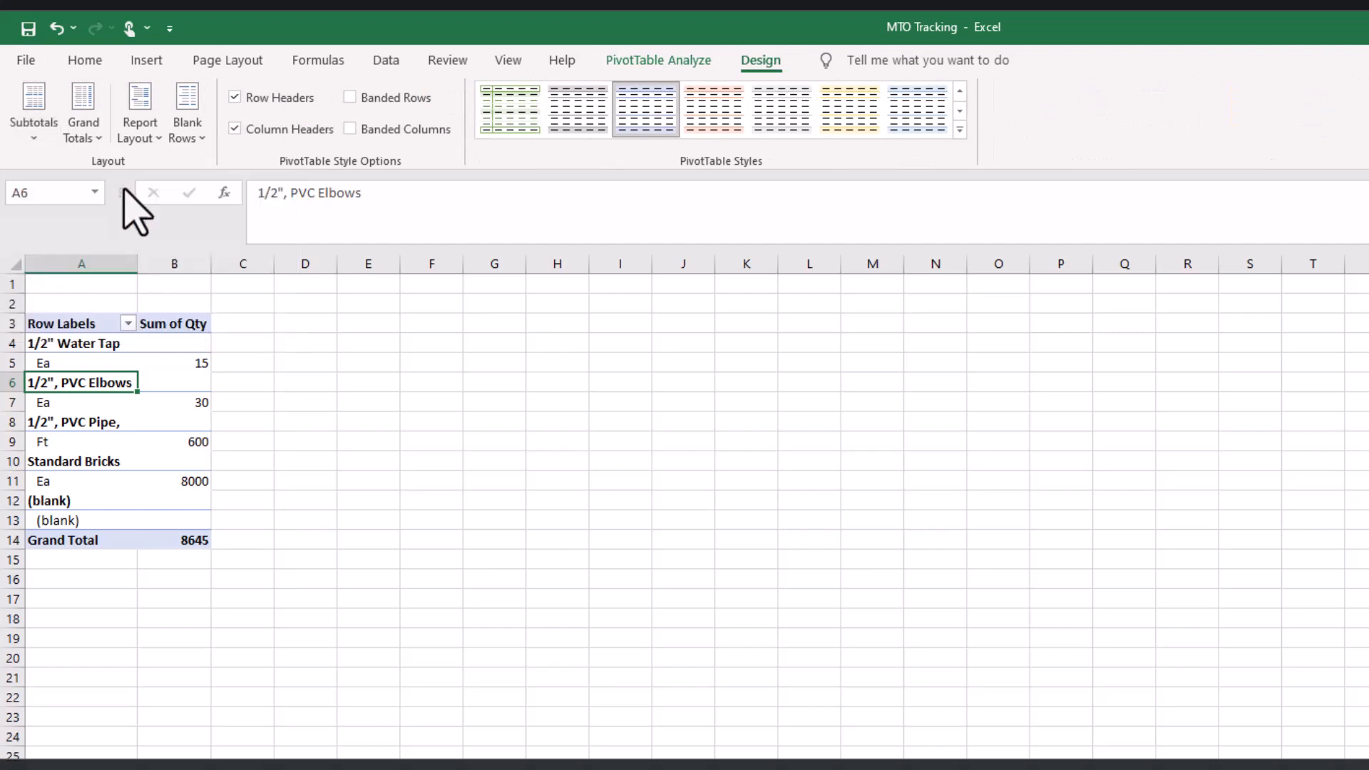
Switch the PivotTable's grand totals off for rows and columns and show the report in tabular form.
{"action": "left_click", "coordinate": [88, 135]}
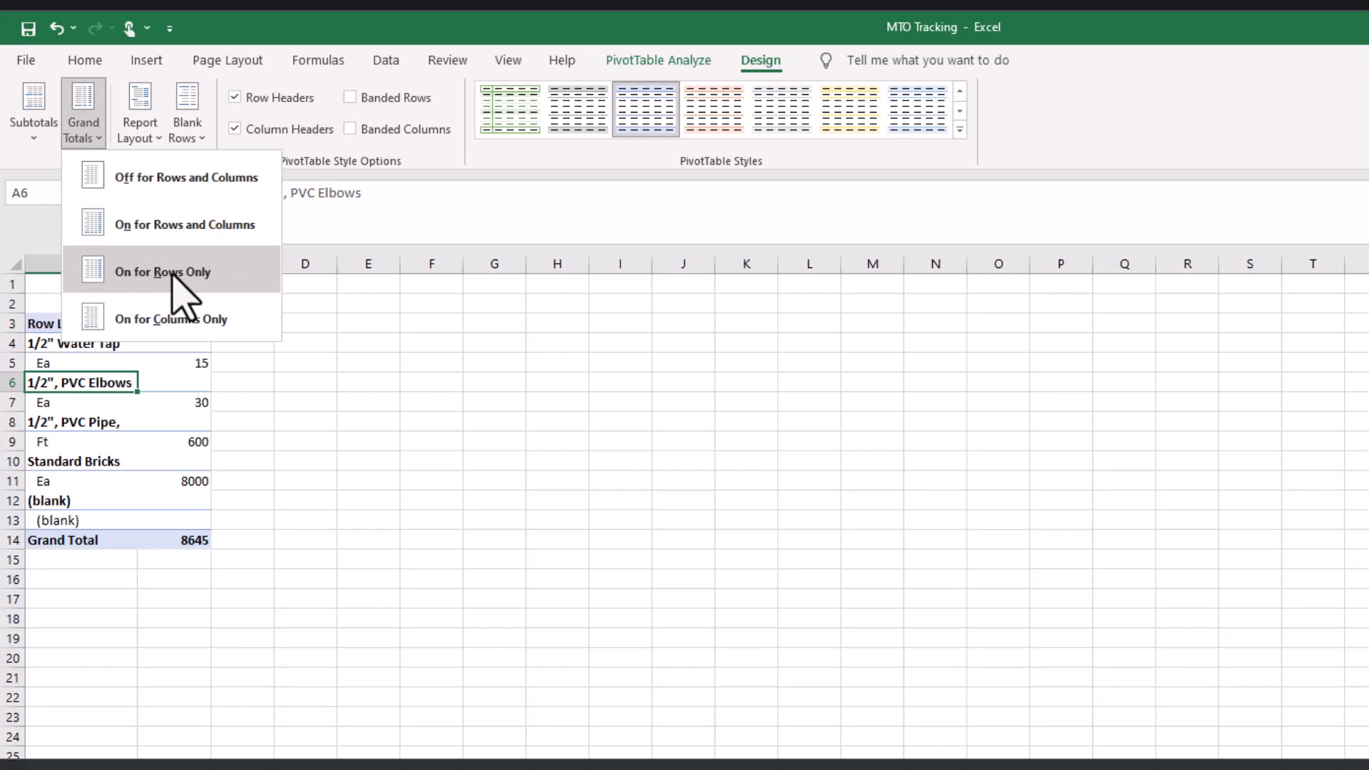
{"action": "left_click", "coordinate": [178, 187]}
{"action": "left_click", "coordinate": [157, 138]}
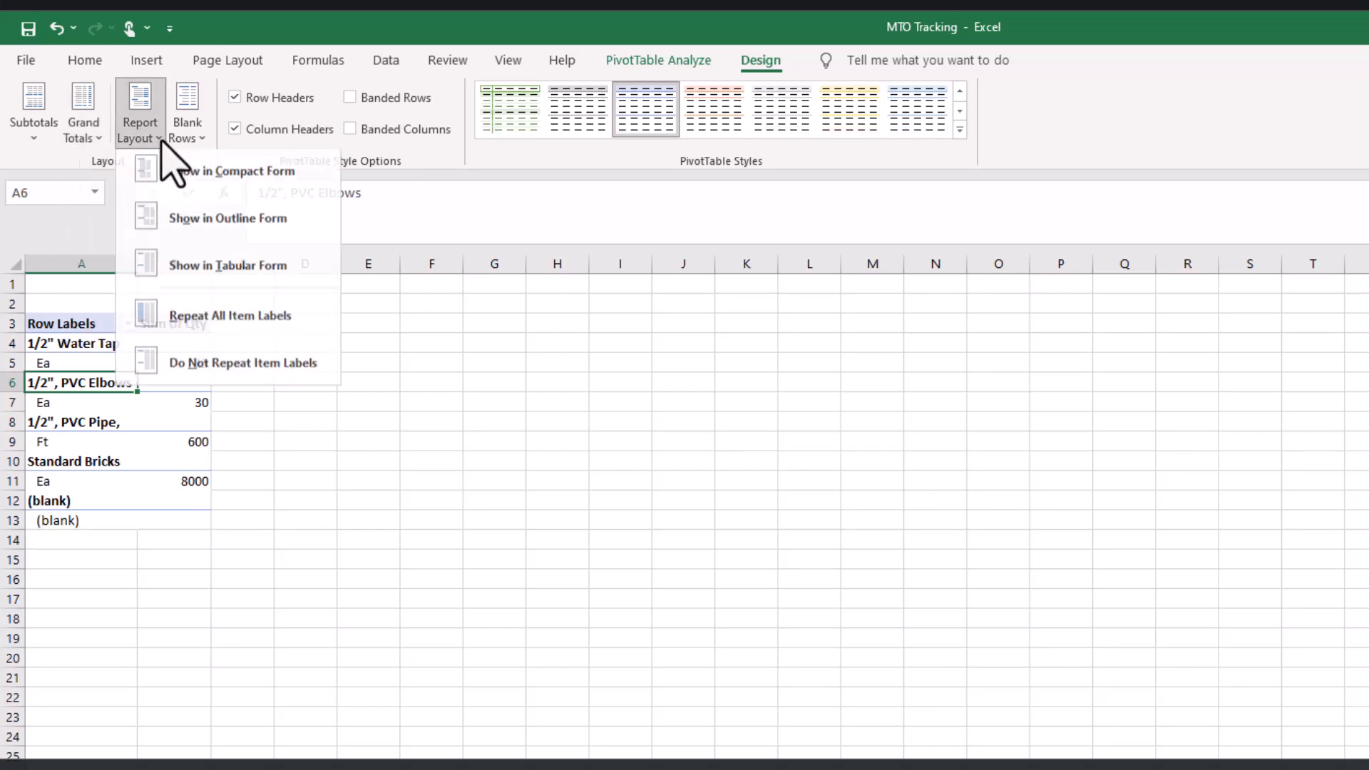
{"action": "left_click", "coordinate": [187, 274]}
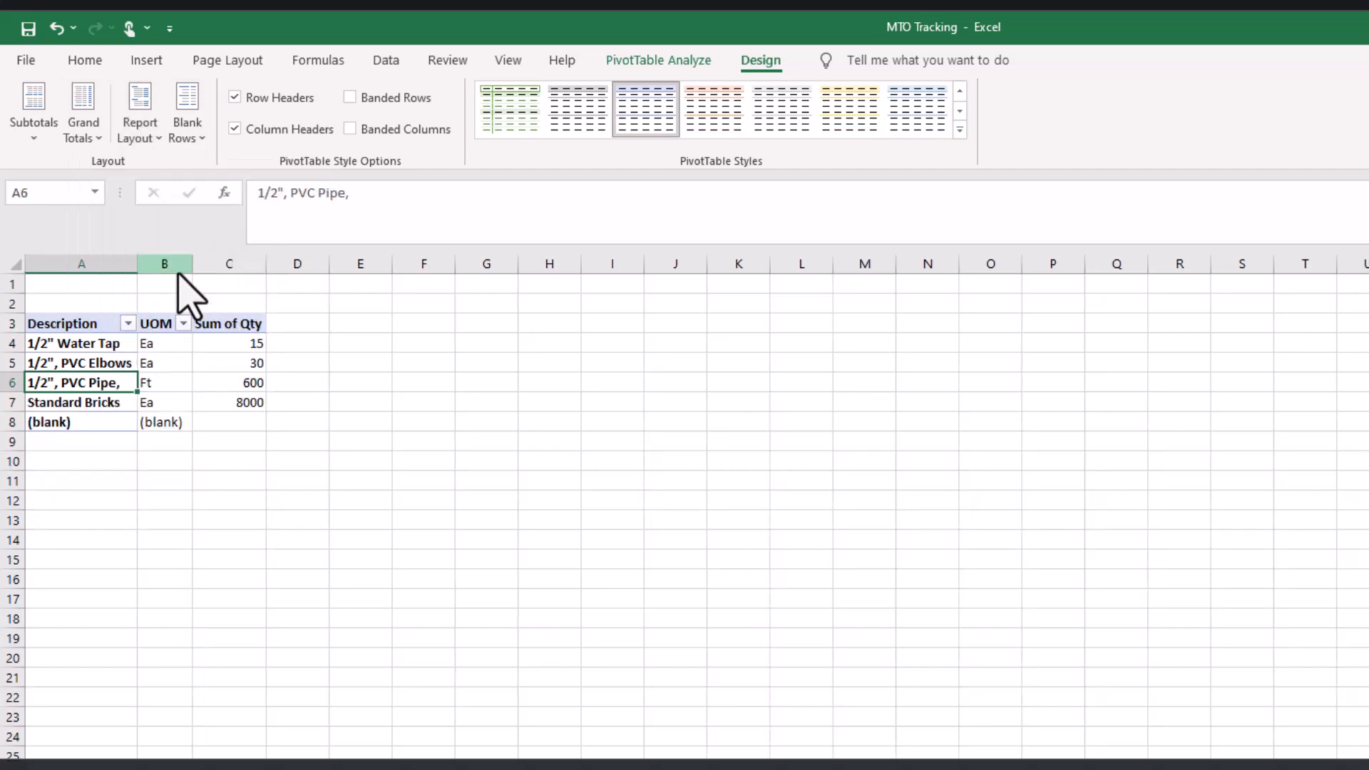
Repeat all item labels in the PivotTable and widen its Description column to about twice the width.
{"action": "left_click", "coordinate": [157, 137]}
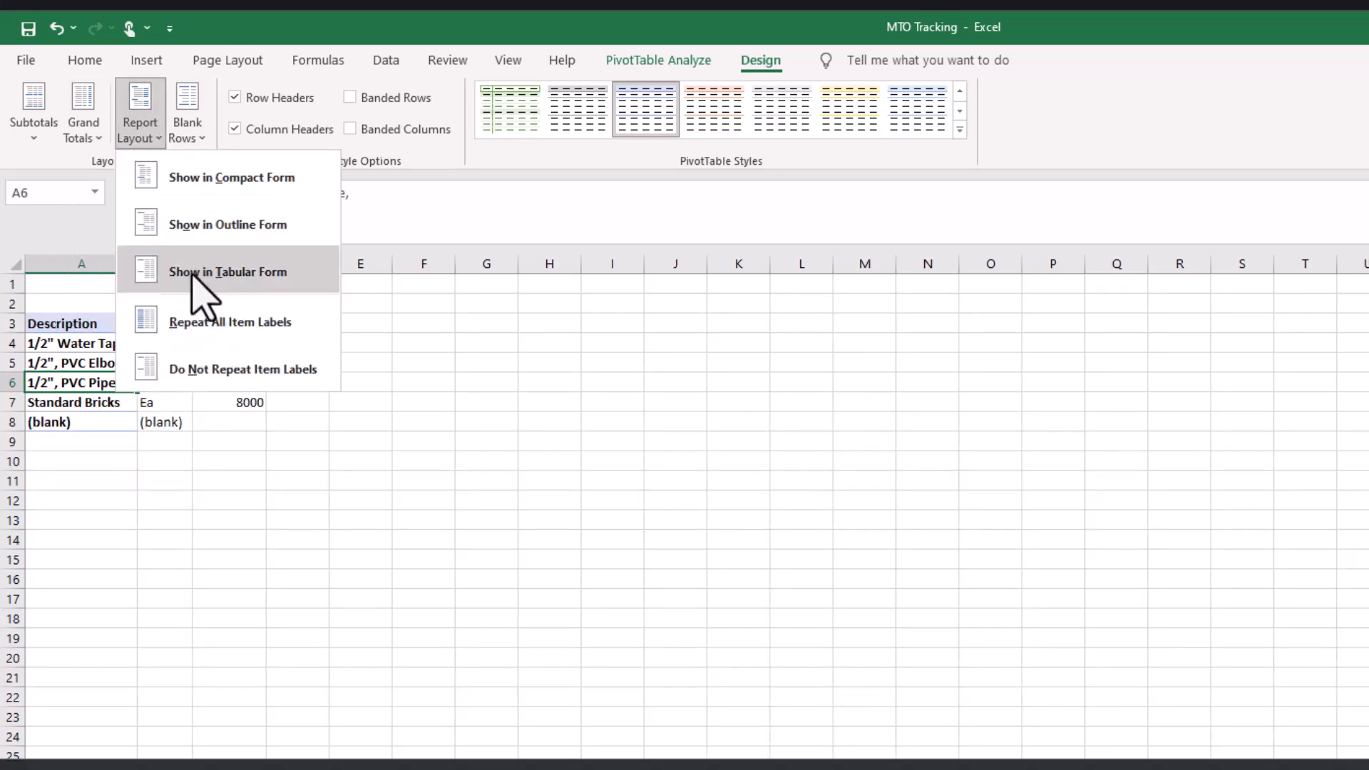
{"action": "left_click", "coordinate": [207, 335]}
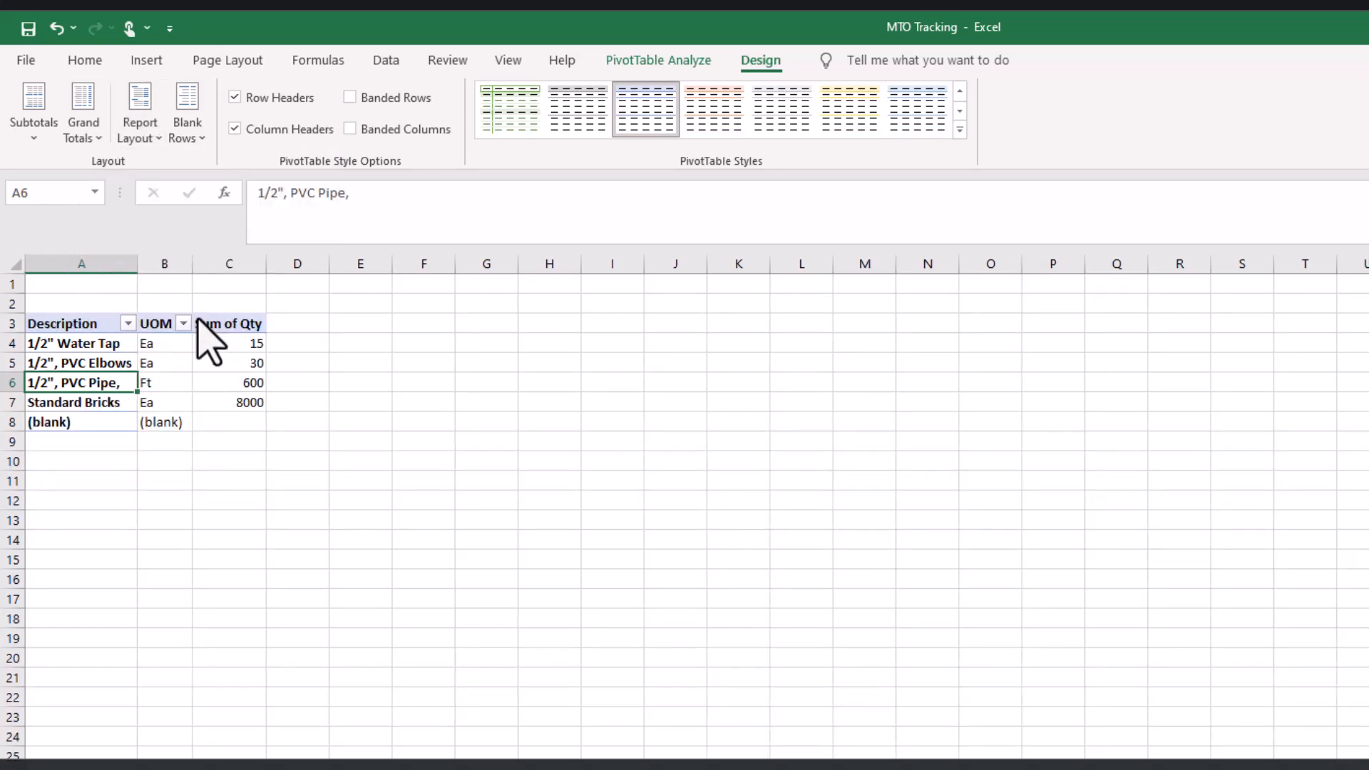
{"action": "left_click_drag", "start_coordinate": [137, 264], "coordinate": [265, 264]}
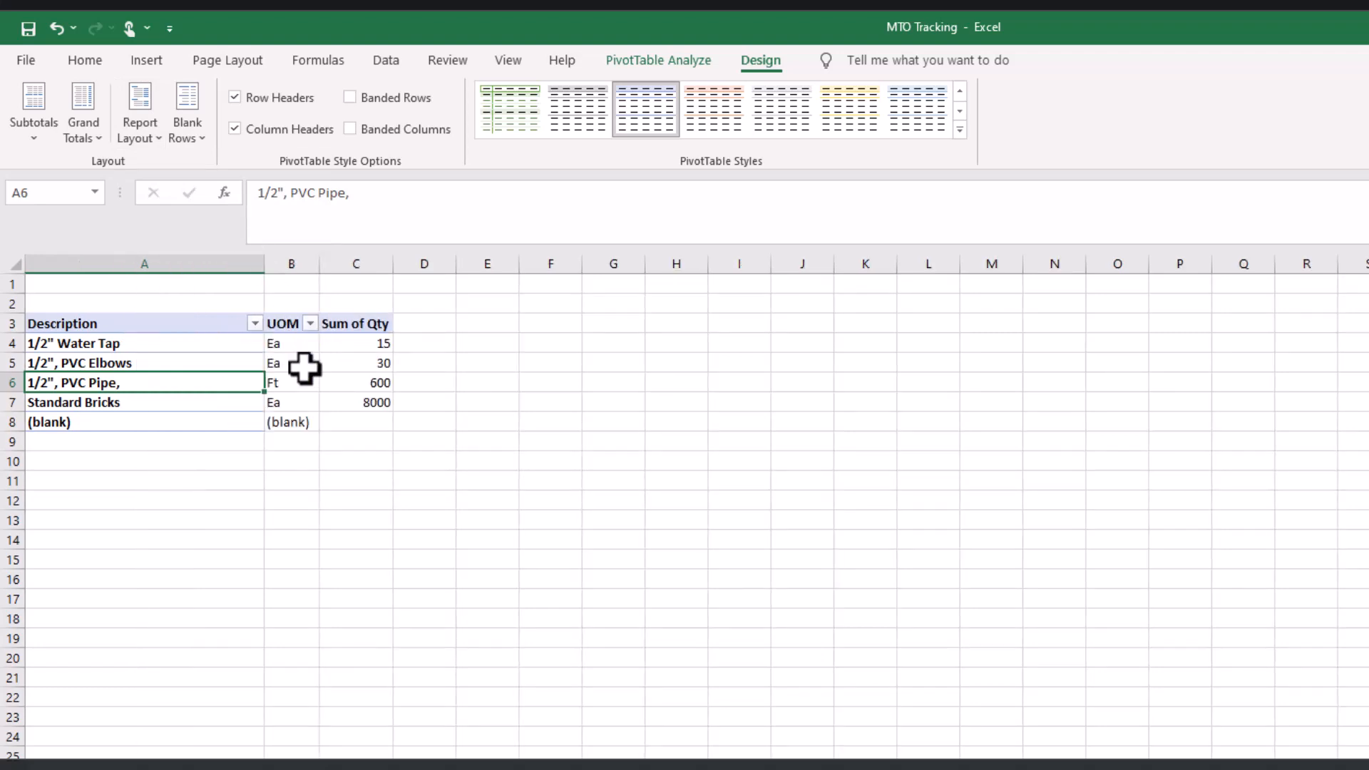
Filter the PivotTable's Description field to exclude the (blank) item.
{"action": "left_click", "coordinate": [236, 412]}
{"action": "left_click", "coordinate": [232, 363]}
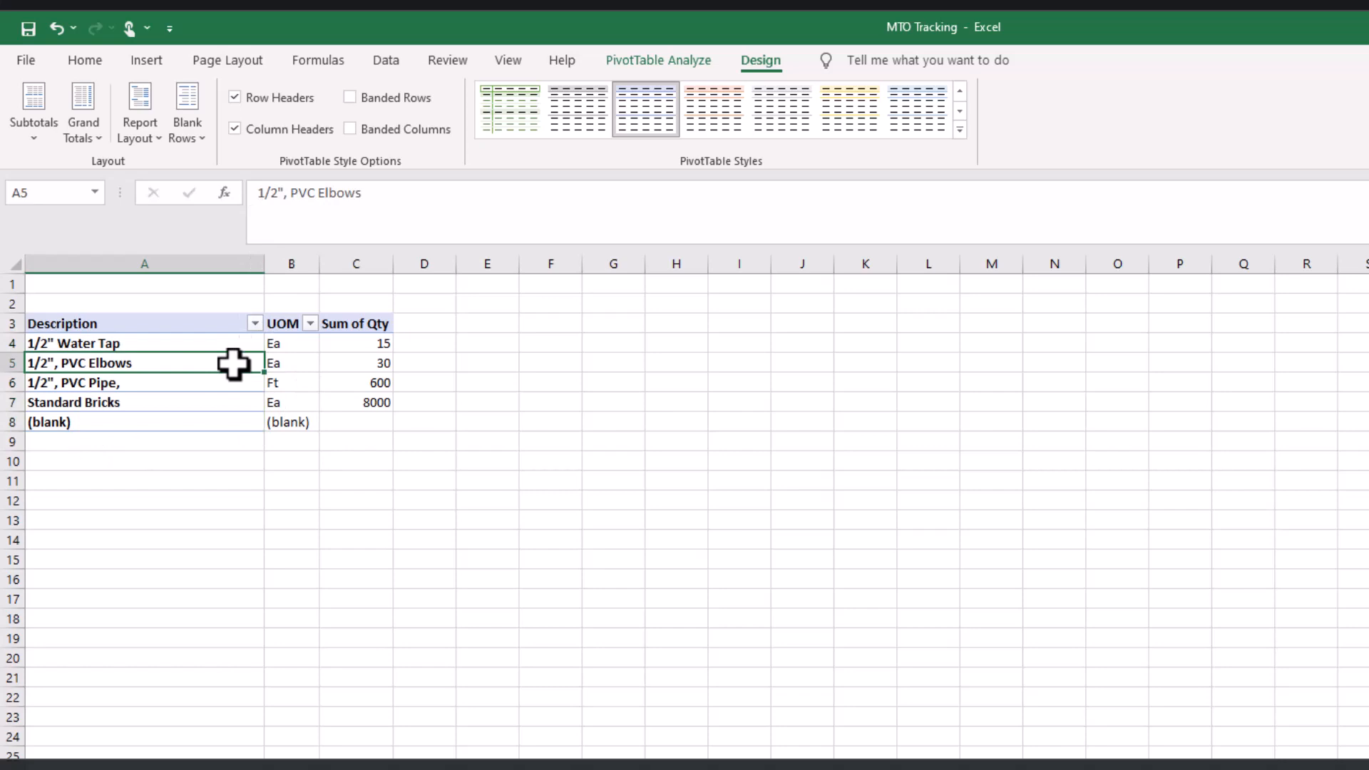
{"action": "left_click", "coordinate": [255, 323]}
{"action": "left_click", "coordinate": [59, 621]}
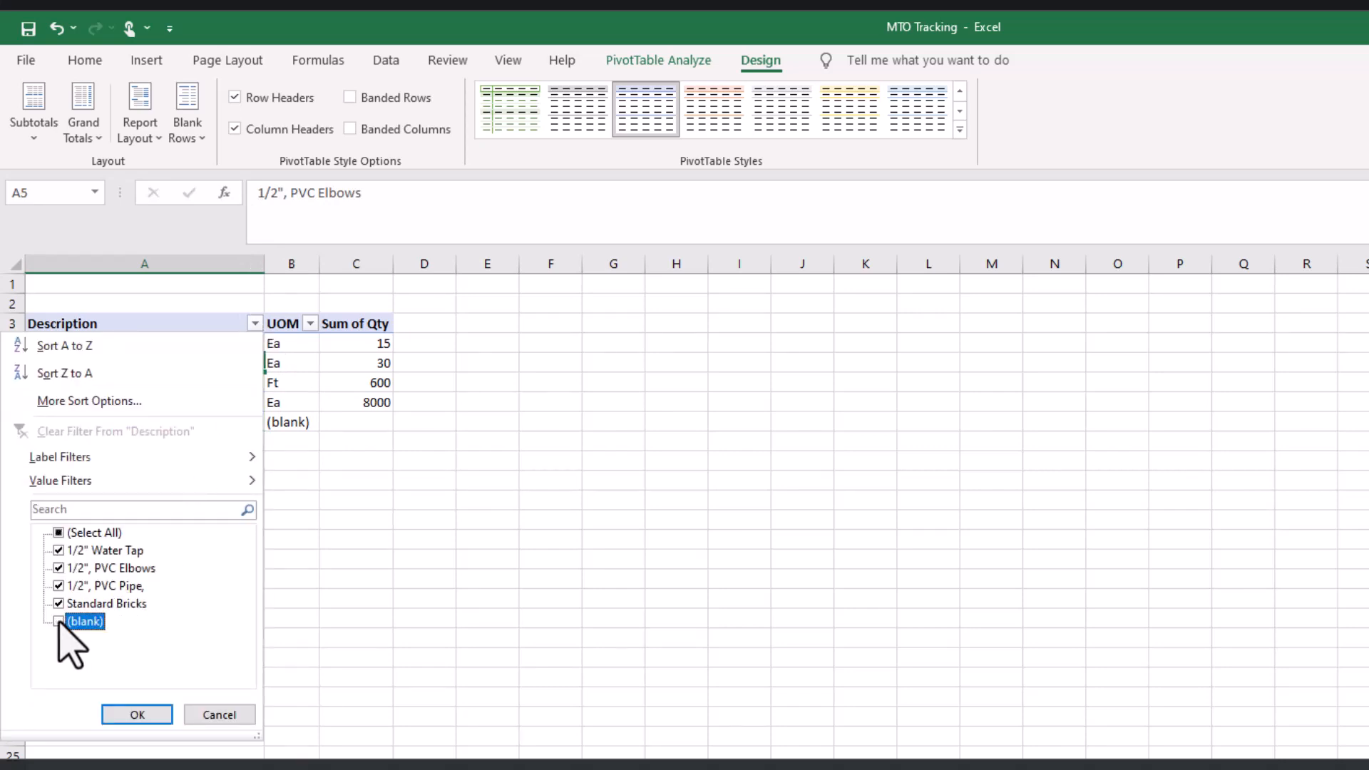
{"action": "left_click", "coordinate": [129, 715]}
{"action": "left_click", "coordinate": [258, 656]}
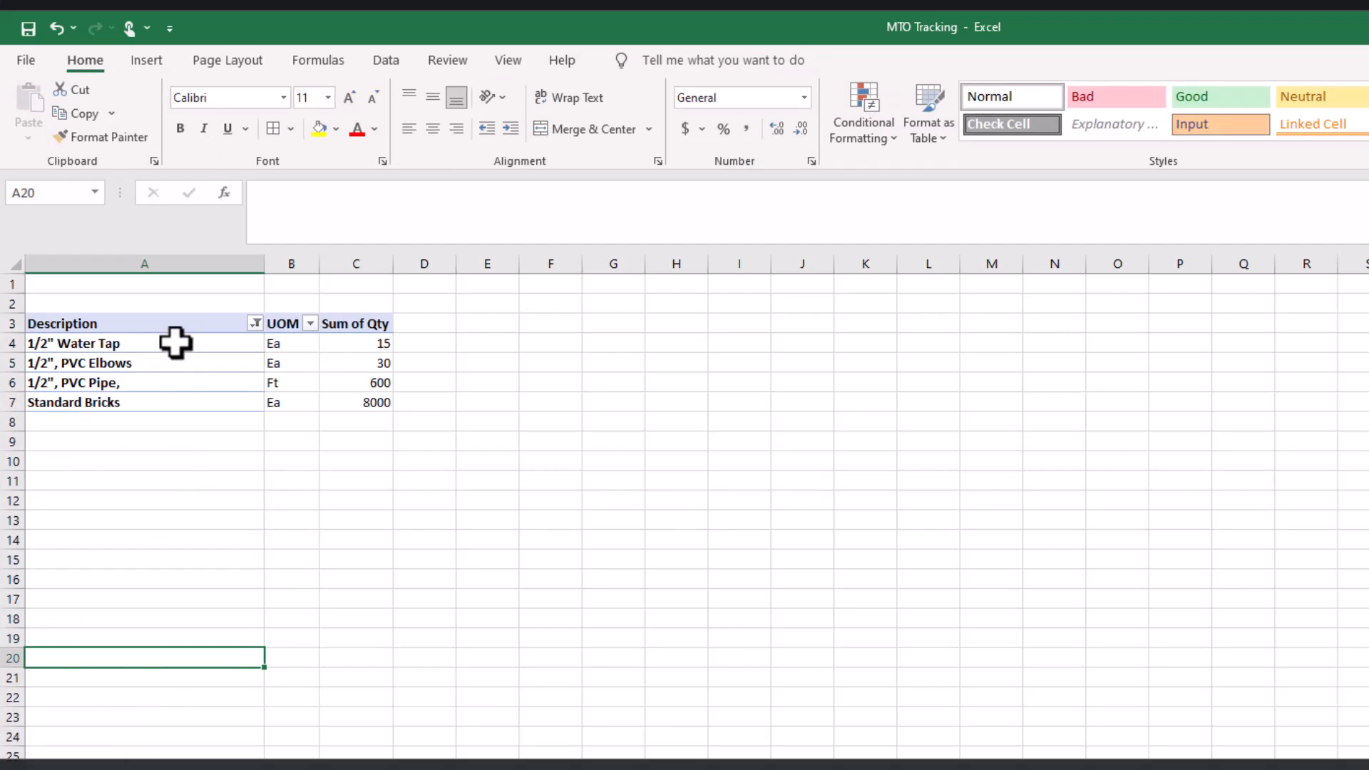
{"action": "left_click_drag", "start_coordinate": [178, 341], "coordinate": [205, 396]}
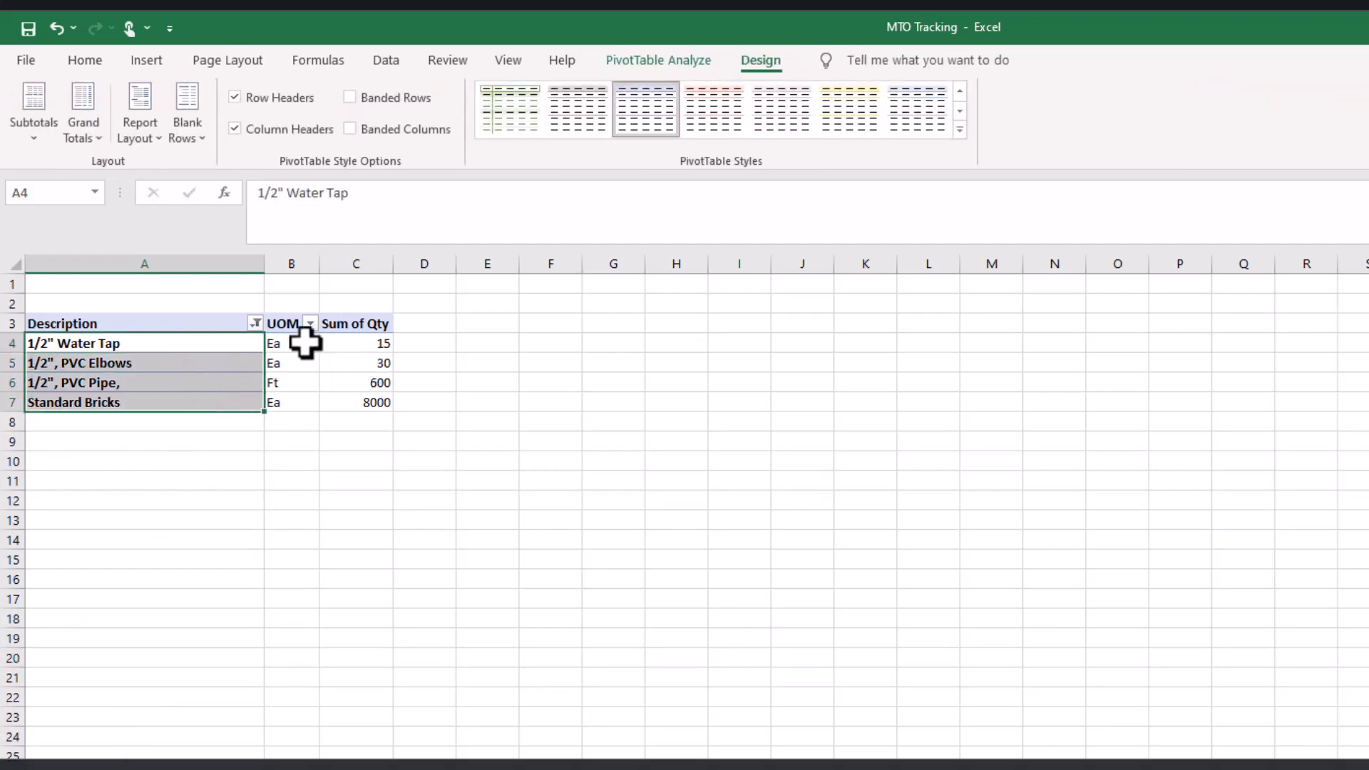
{"action": "left_click_drag", "start_coordinate": [378, 350], "coordinate": [372, 386]}
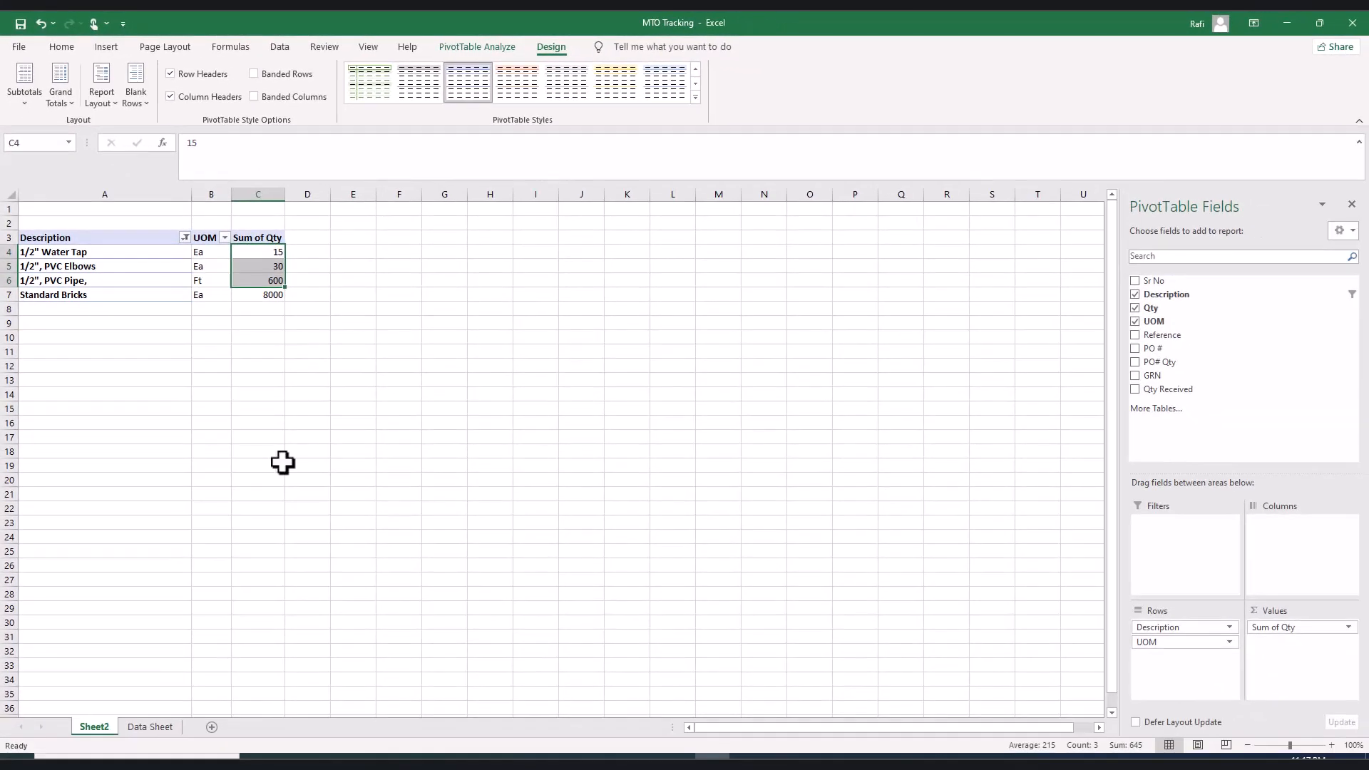
{"action": "left_click", "coordinate": [161, 730]}
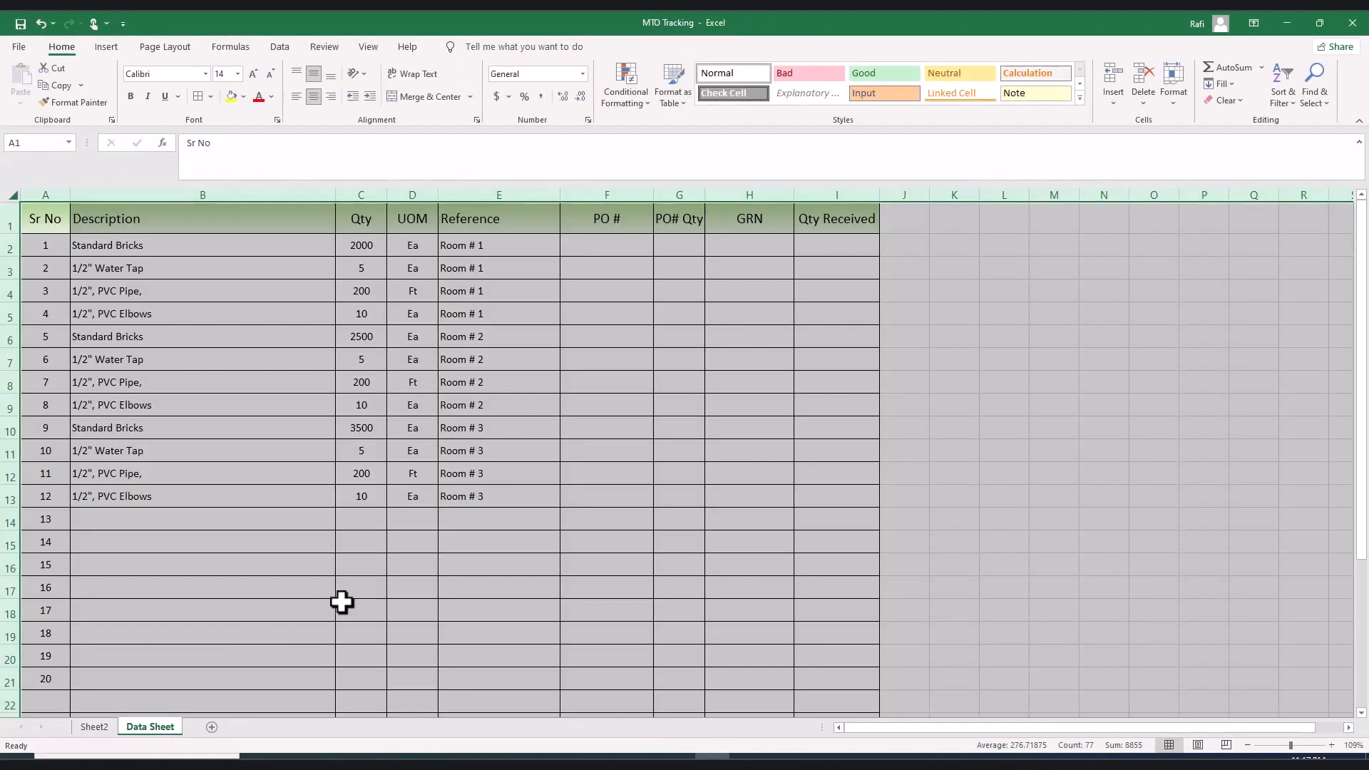
{"action": "left_click", "coordinate": [374, 481]}
{"action": "left_click_drag", "start_coordinate": [630, 251], "coordinate": [625, 382]}
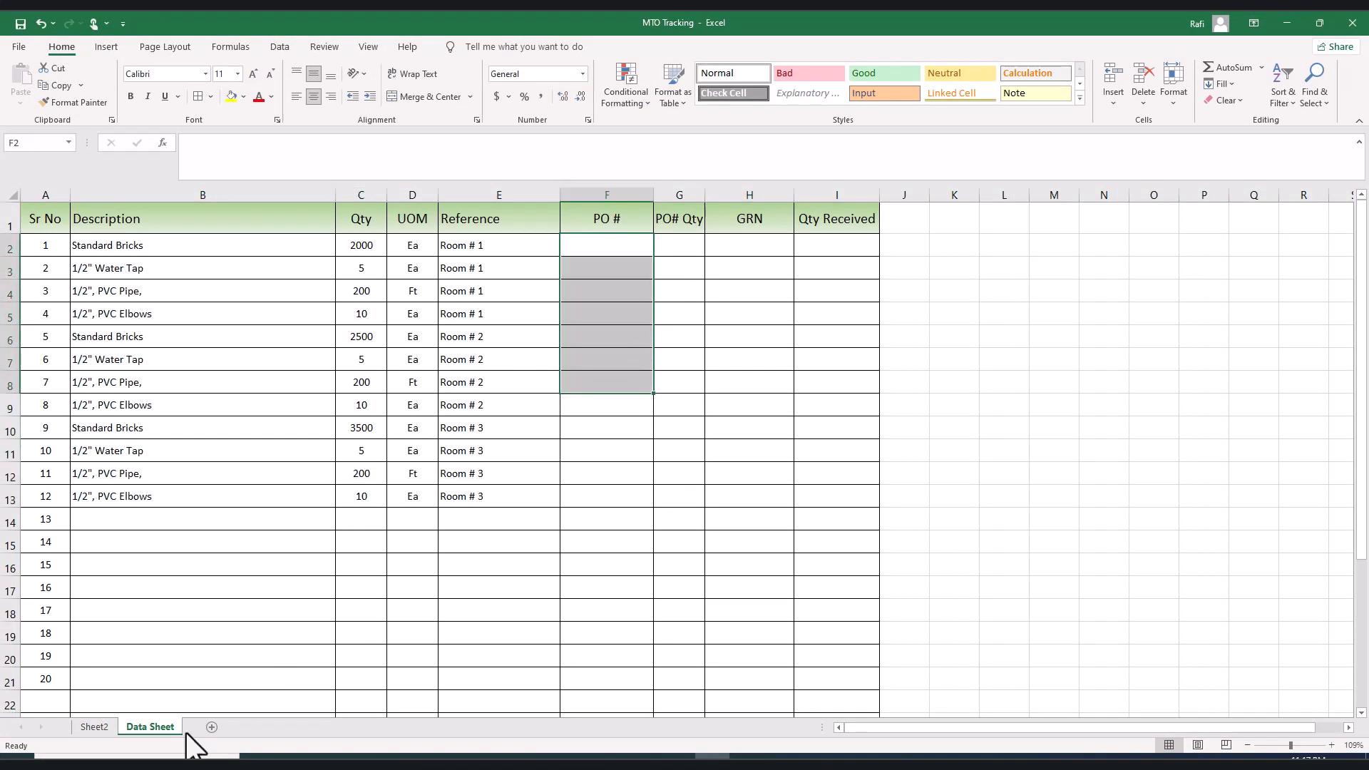
{"action": "left_click", "coordinate": [98, 729]}
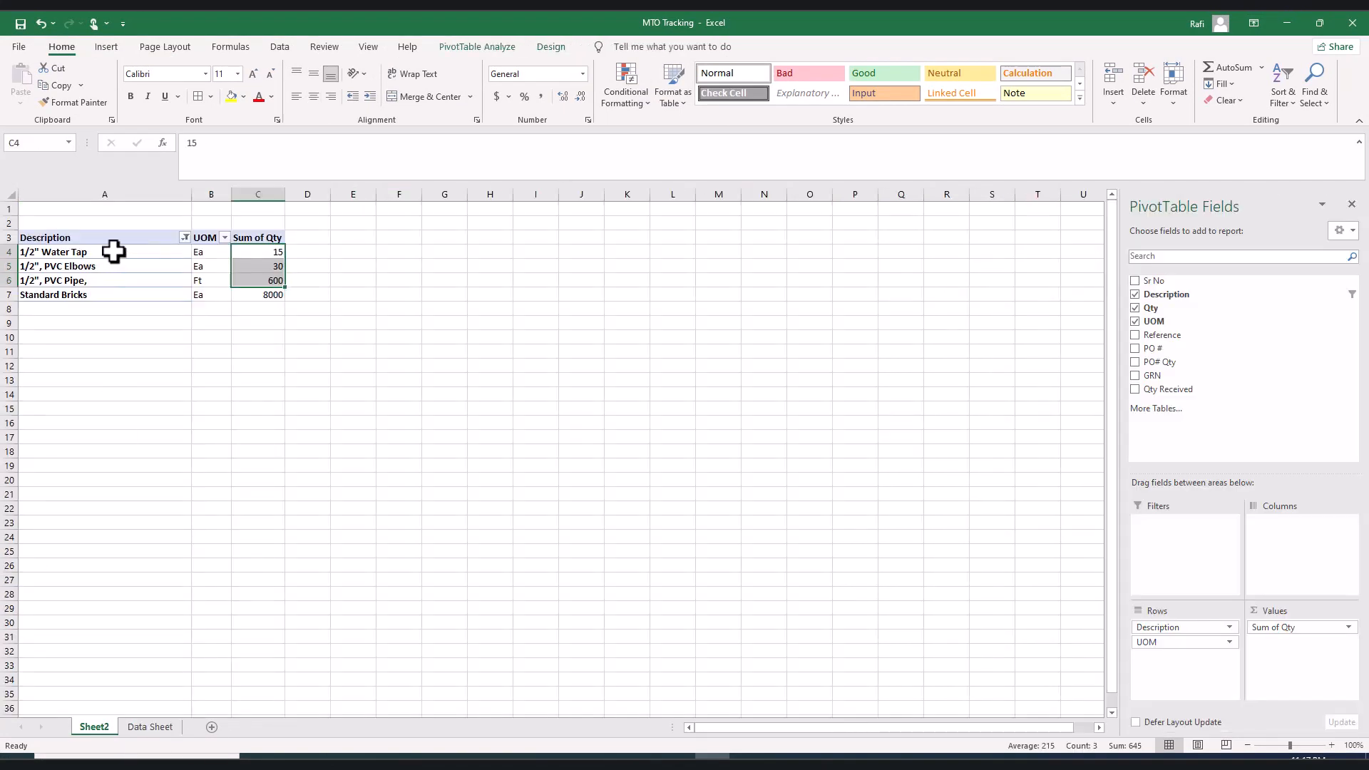
Copy the descriptions 1/2" Water Tap, 1/2", PVC Elbows and 1/2", PVC Pipe, from the PivotTable as values into Data Sheet cells B14:B16.
{"action": "left_click_drag", "start_coordinate": [113, 251], "coordinate": [109, 283]}
{"action": "right_click", "coordinate": [87, 267]}
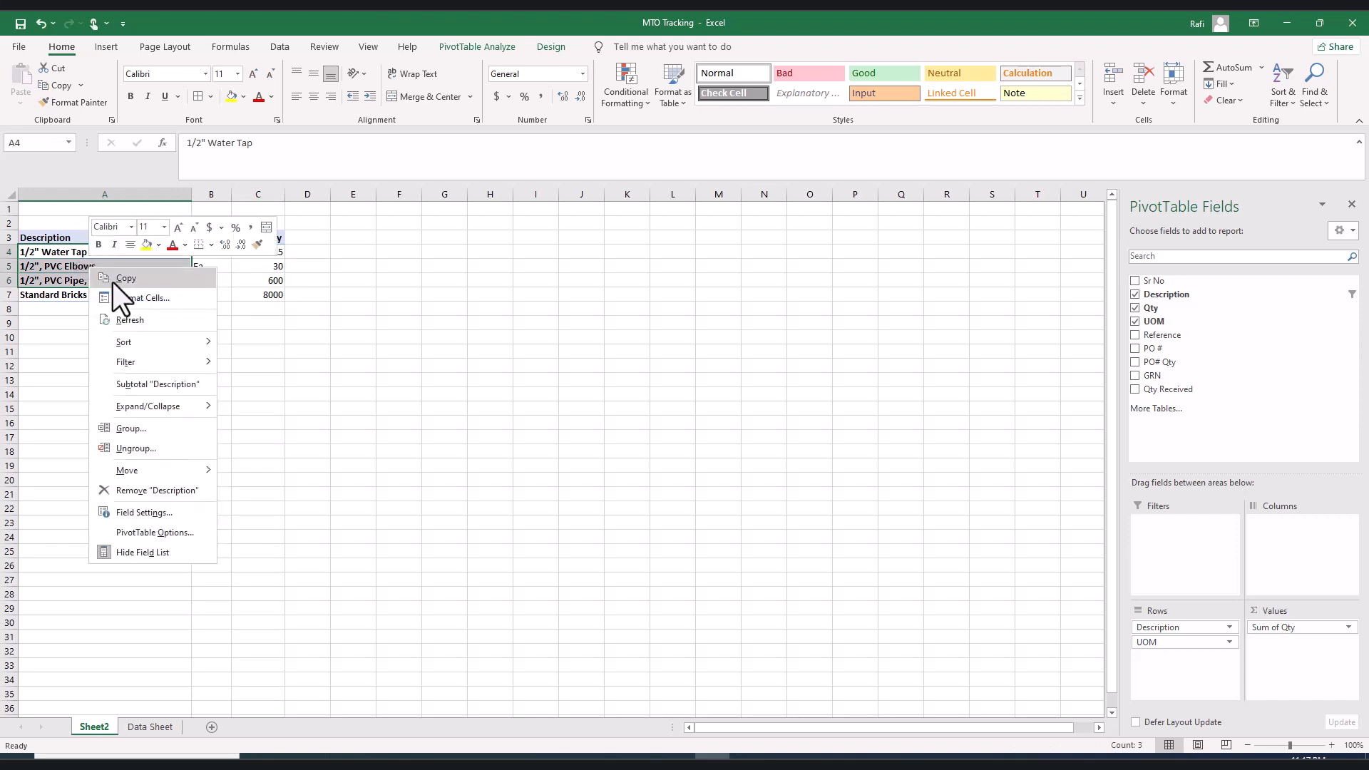
{"action": "left_click", "coordinate": [125, 290]}
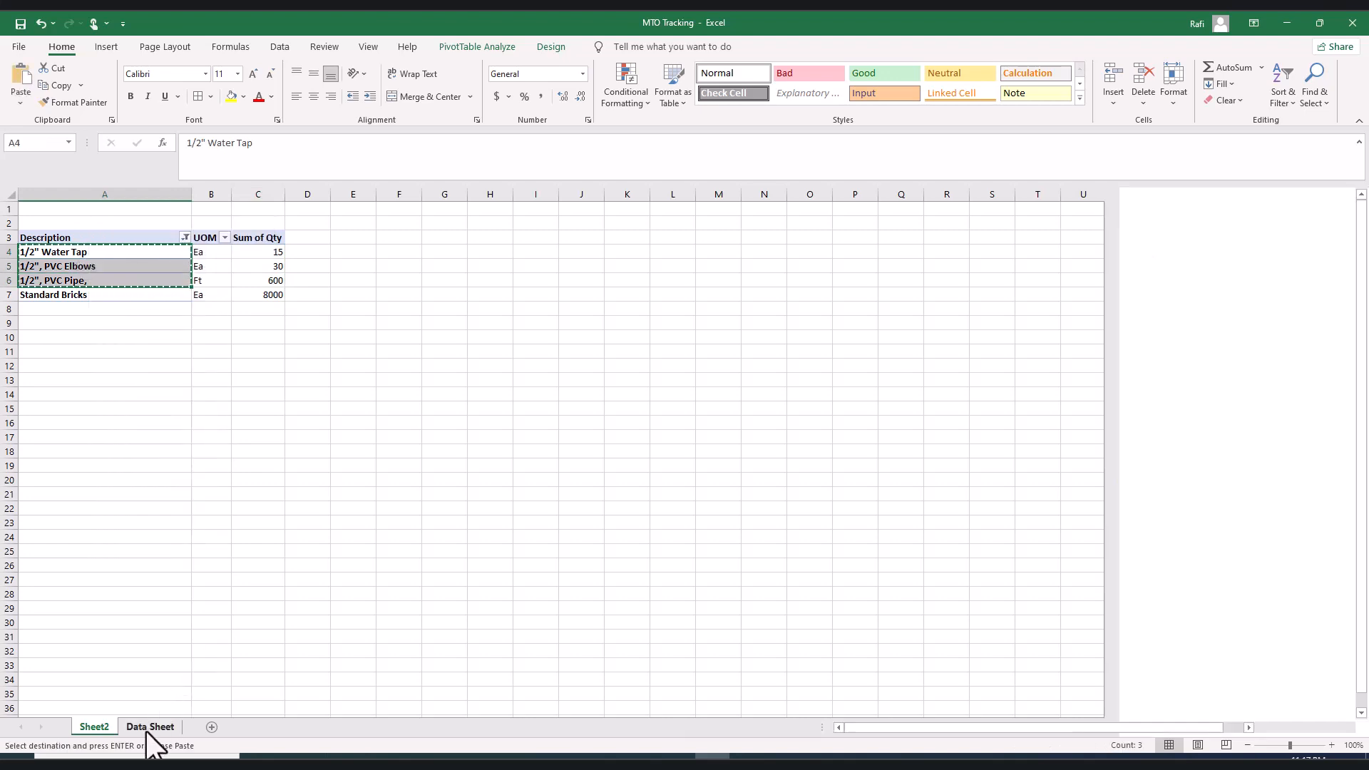
{"action": "left_click", "coordinate": [151, 726]}
{"action": "left_click", "coordinate": [168, 526]}
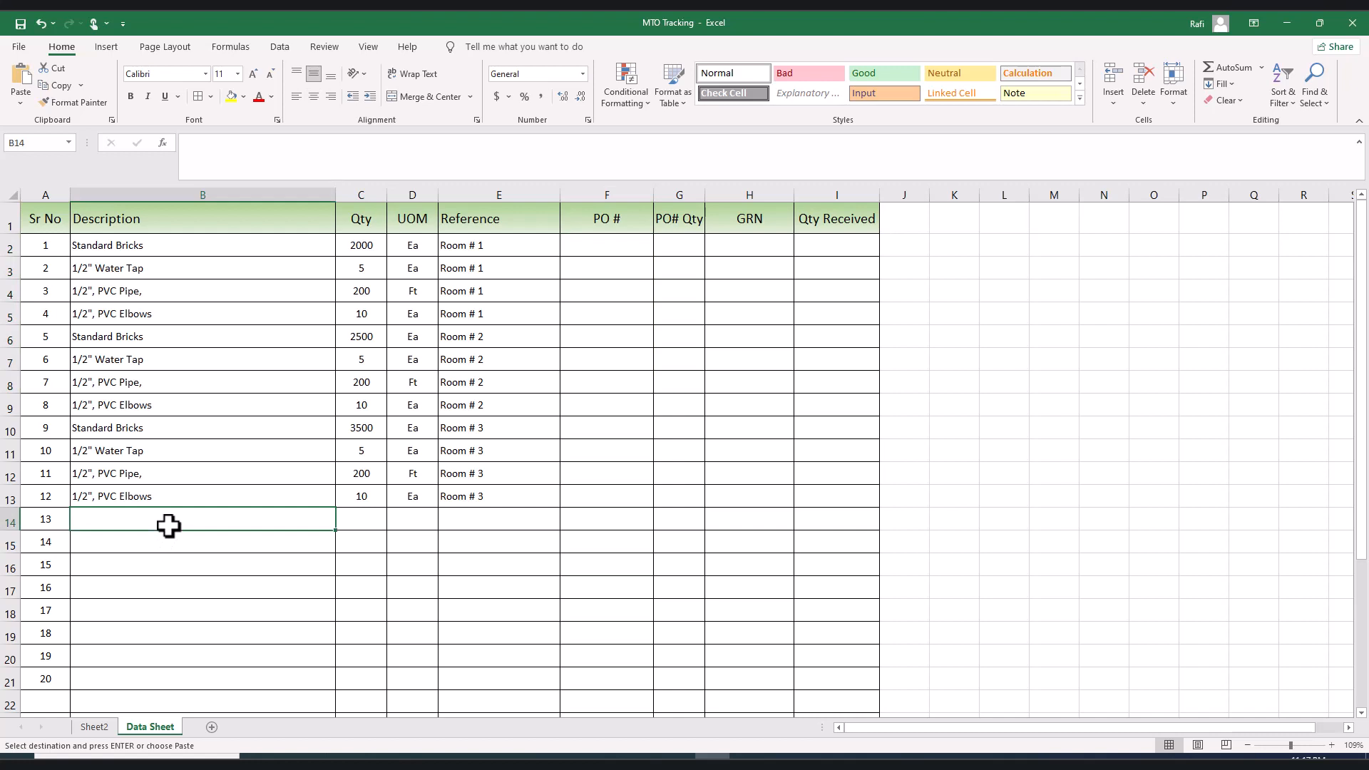
{"action": "right_click", "coordinate": [169, 526]}
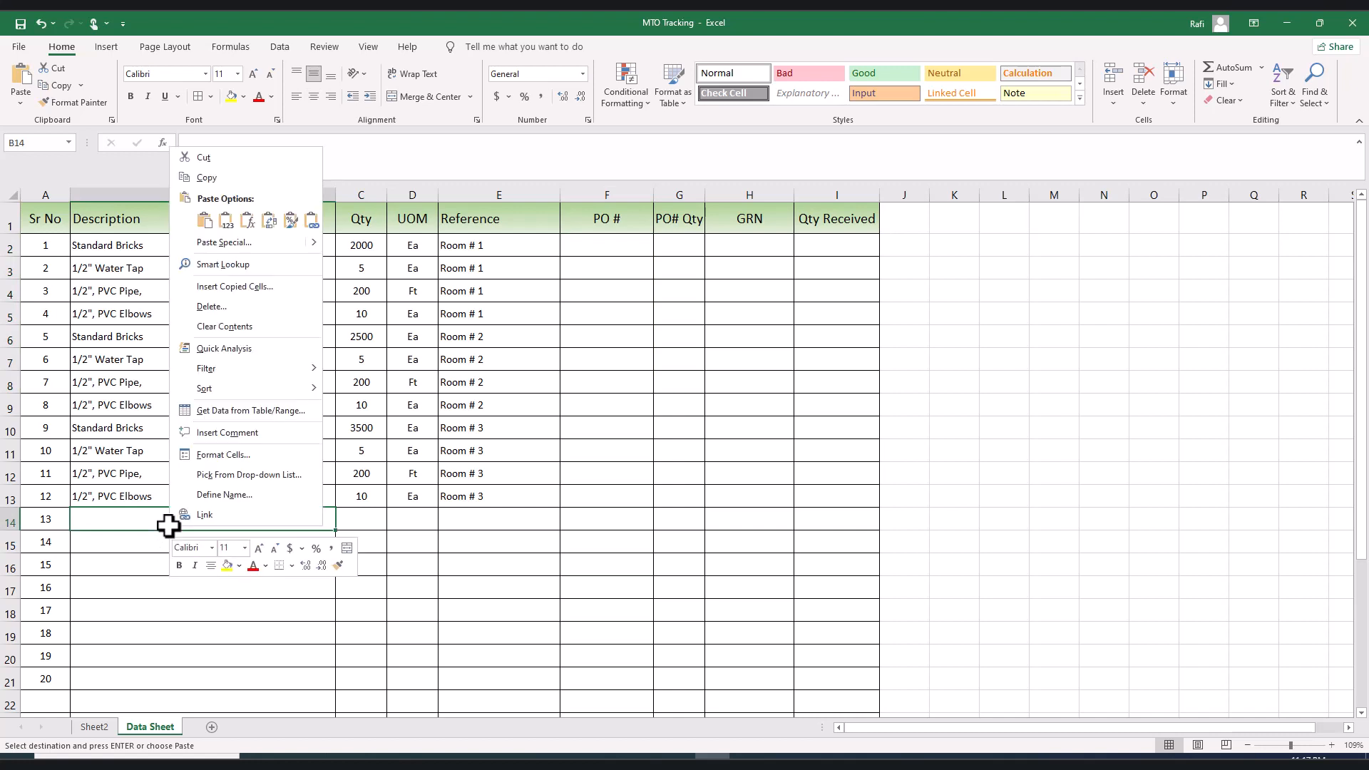
{"action": "left_click", "coordinate": [230, 224]}
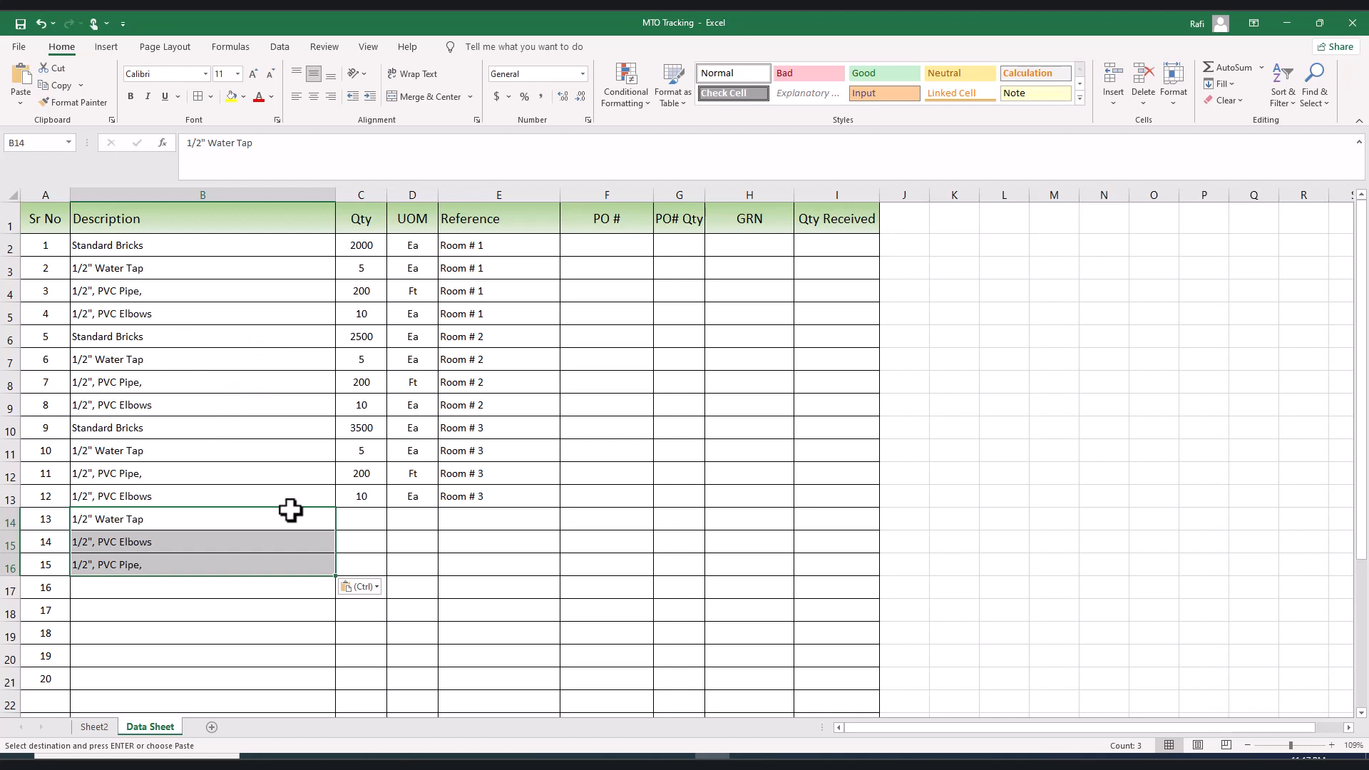
Copy the Standard Bricks description from the PivotTable into cell B17 of the Data Sheet.
{"action": "left_click", "coordinate": [95, 727]}
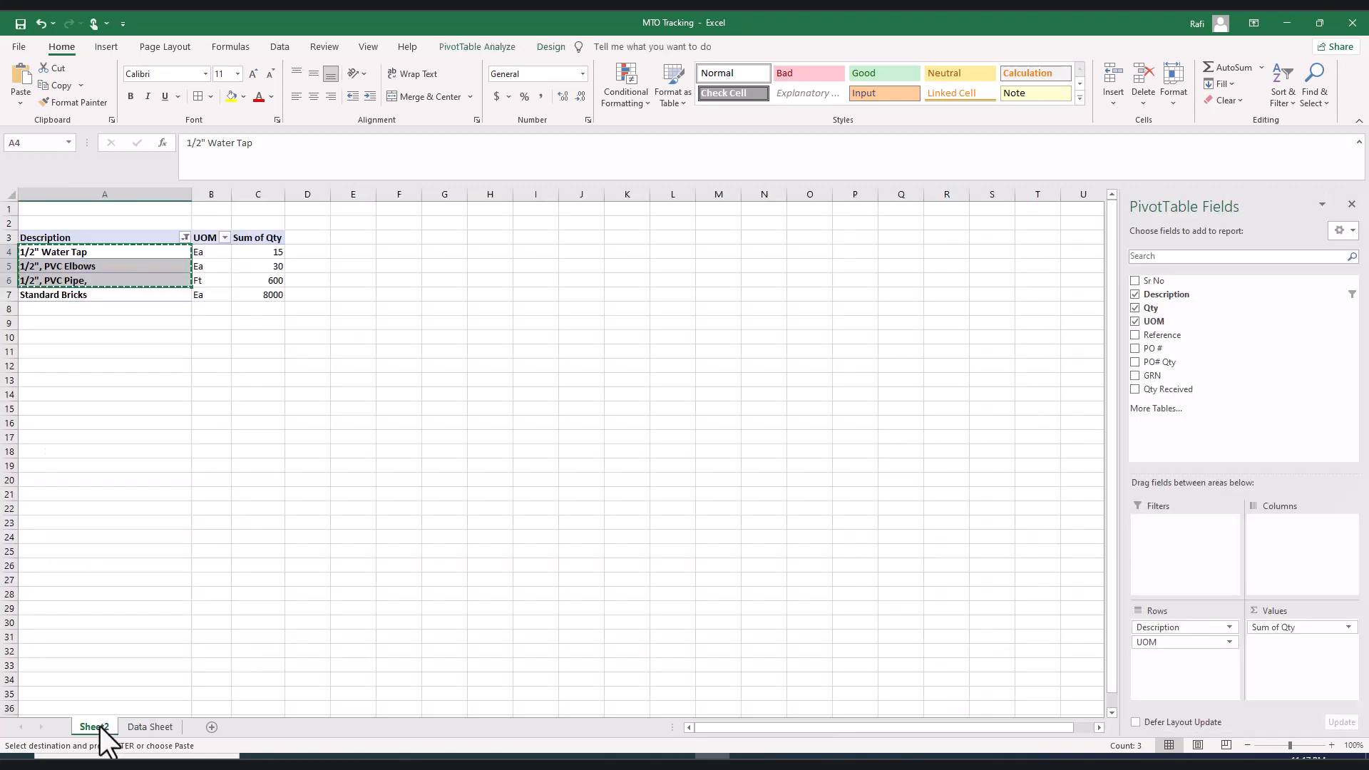
{"action": "left_click_drag", "start_coordinate": [271, 250], "coordinate": [264, 275]}
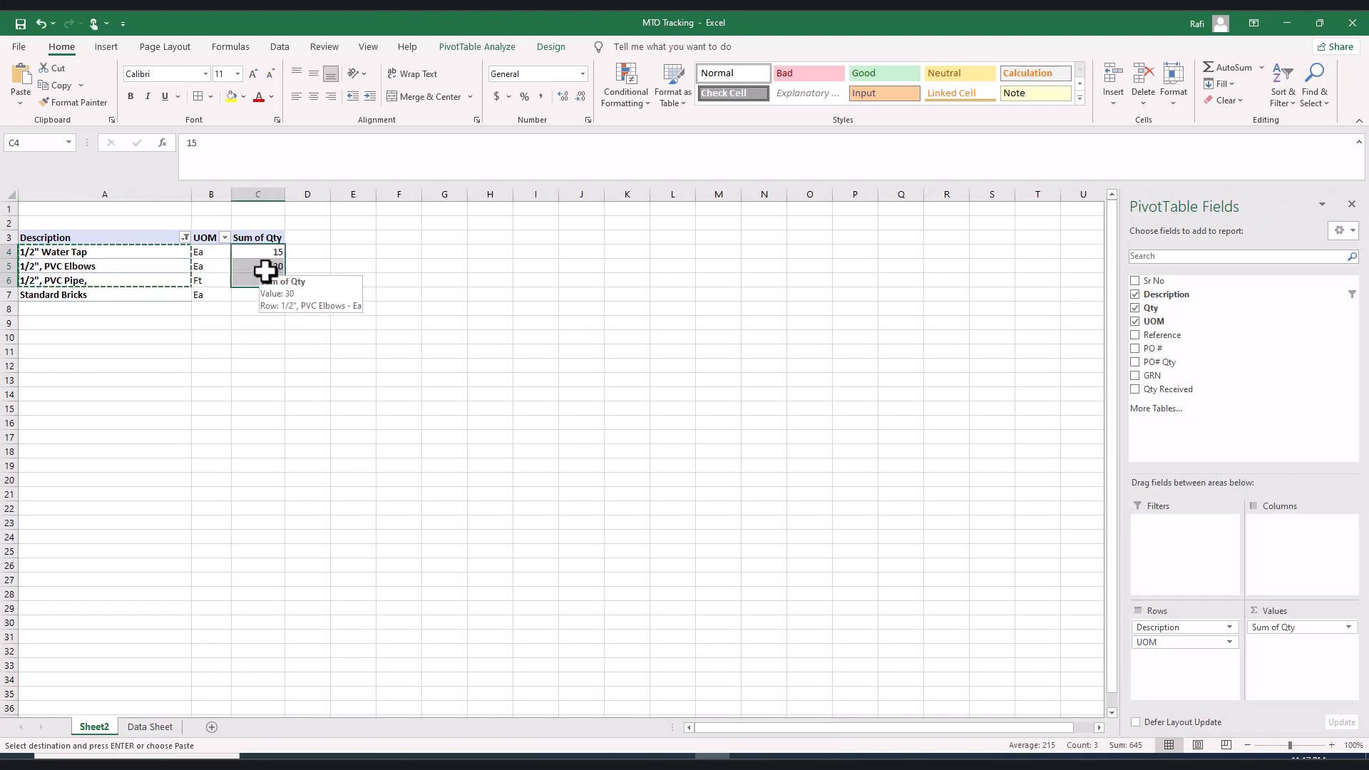
{"action": "left_click", "coordinate": [122, 307]}
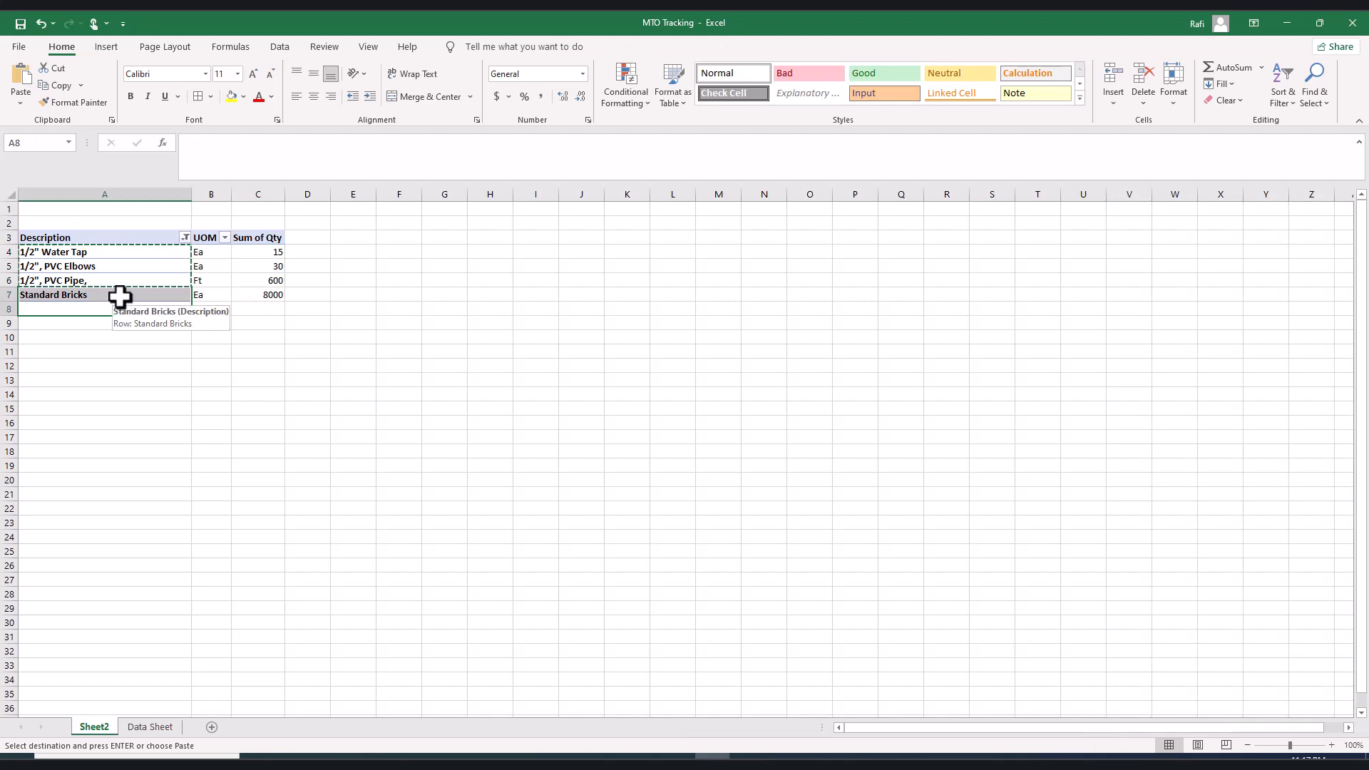
{"action": "left_click", "coordinate": [120, 297]}
{"action": "key", "text": "ctrl+c"}
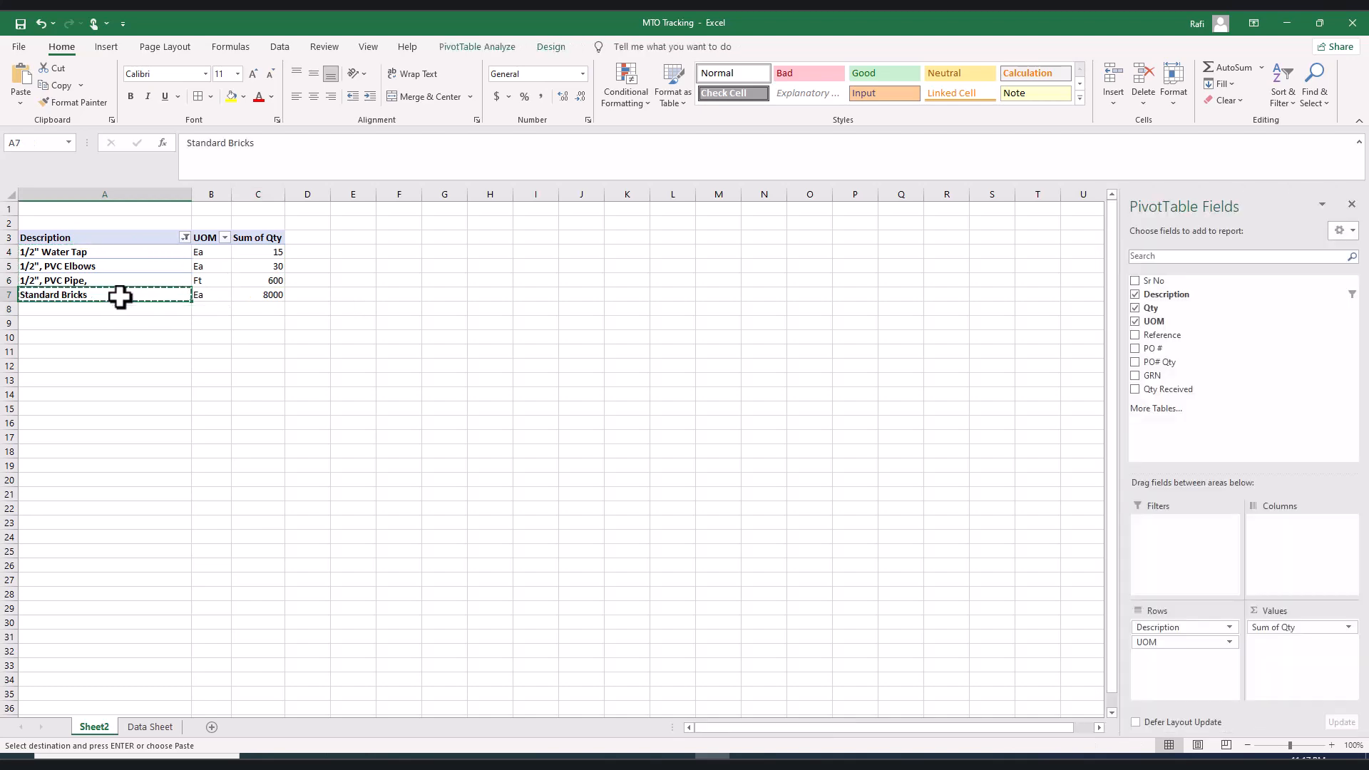
{"action": "left_click", "coordinate": [148, 728]}
{"action": "left_click", "coordinate": [146, 585]}
{"action": "right_click", "coordinate": [147, 585]}
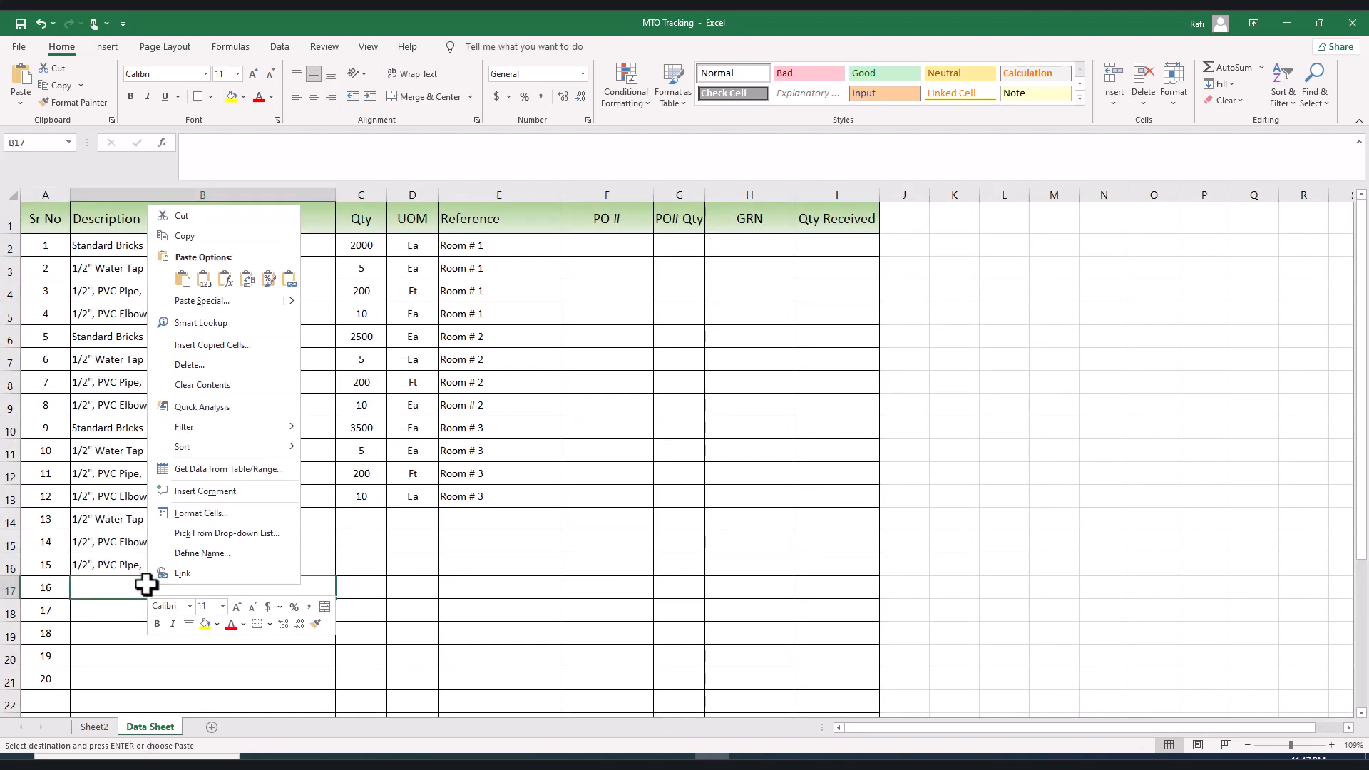
{"action": "left_click", "coordinate": [189, 276]}
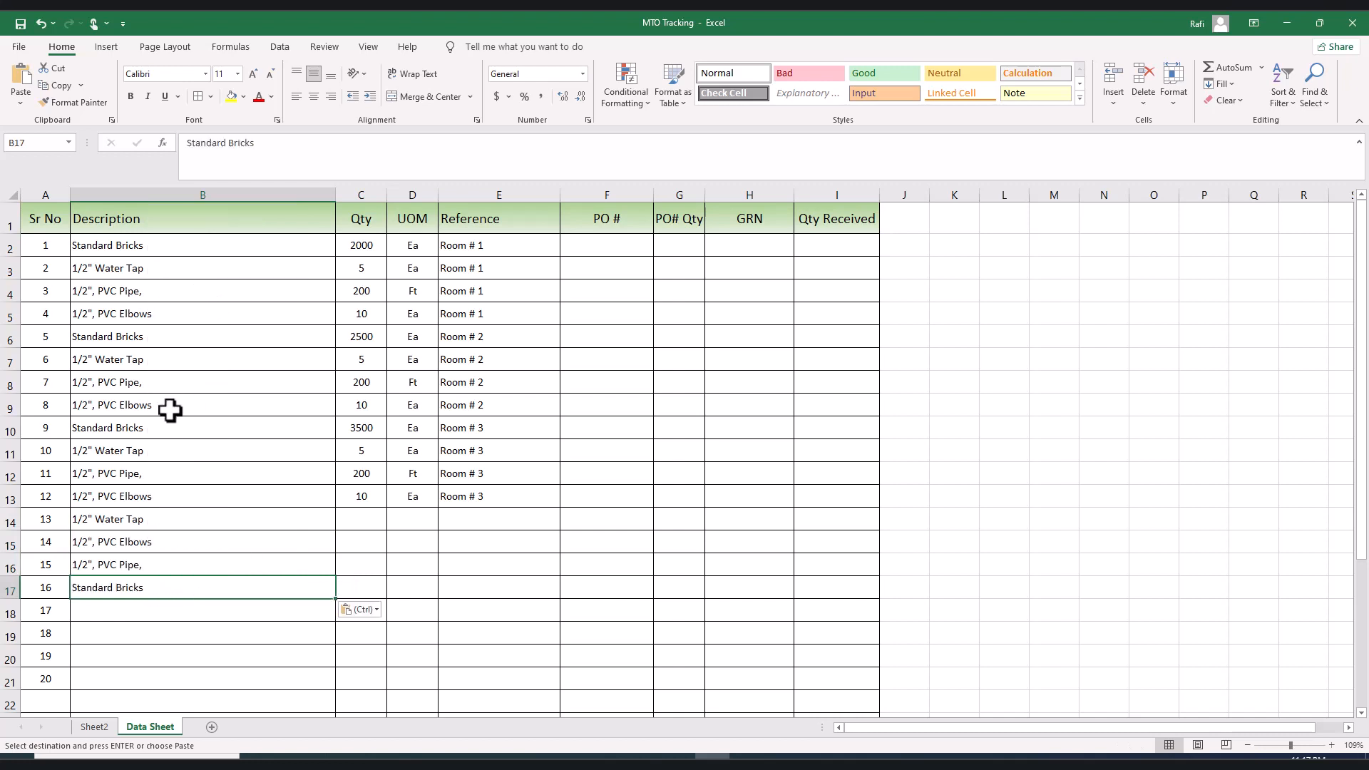
Copy the PivotTable's four Sum of Qty values into the Data Sheet's PO# Qty column at G14:G17.
{"action": "left_click", "coordinate": [94, 727]}
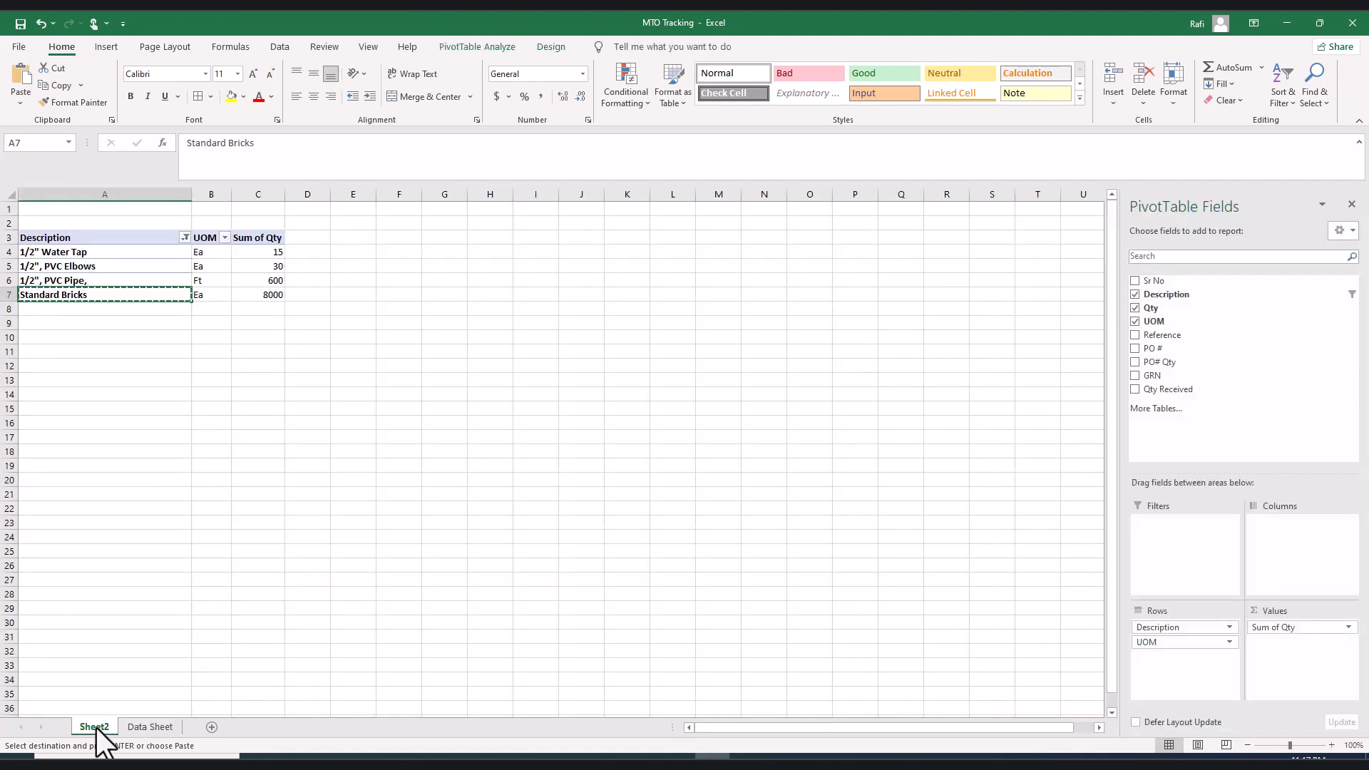
{"action": "left_click_drag", "start_coordinate": [259, 253], "coordinate": [259, 288]}
{"action": "right_click", "coordinate": [259, 289]}
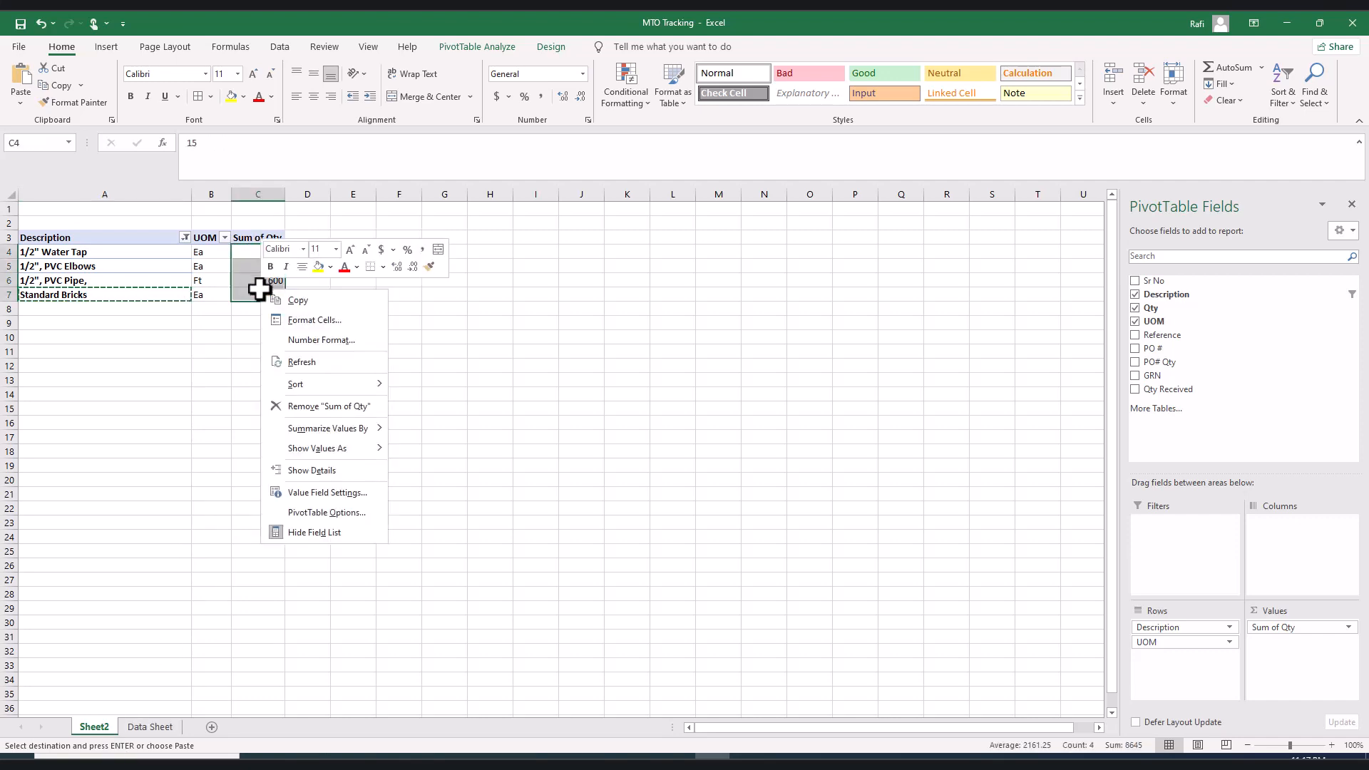
{"action": "left_click", "coordinate": [305, 312]}
{"action": "left_click", "coordinate": [153, 727]}
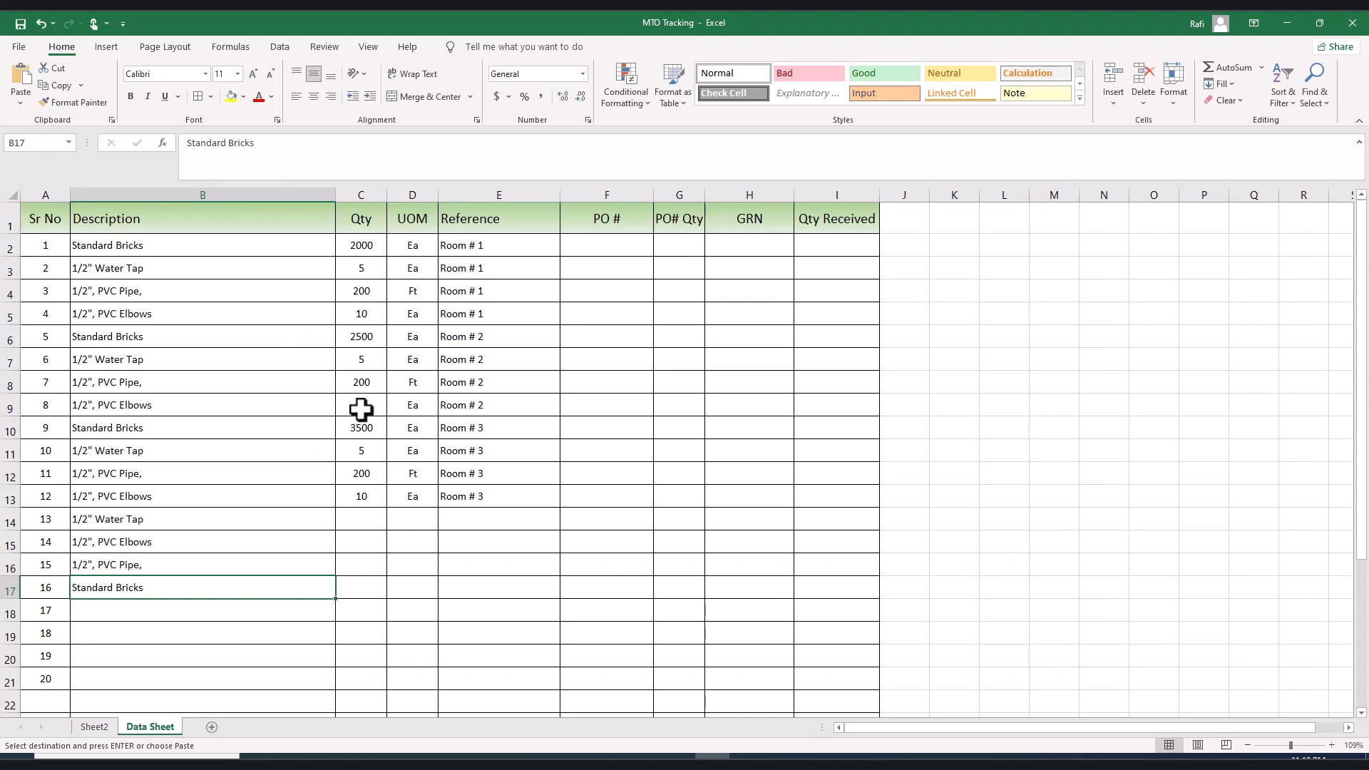
{"action": "left_click", "coordinate": [672, 521]}
{"action": "right_click", "coordinate": [672, 521]}
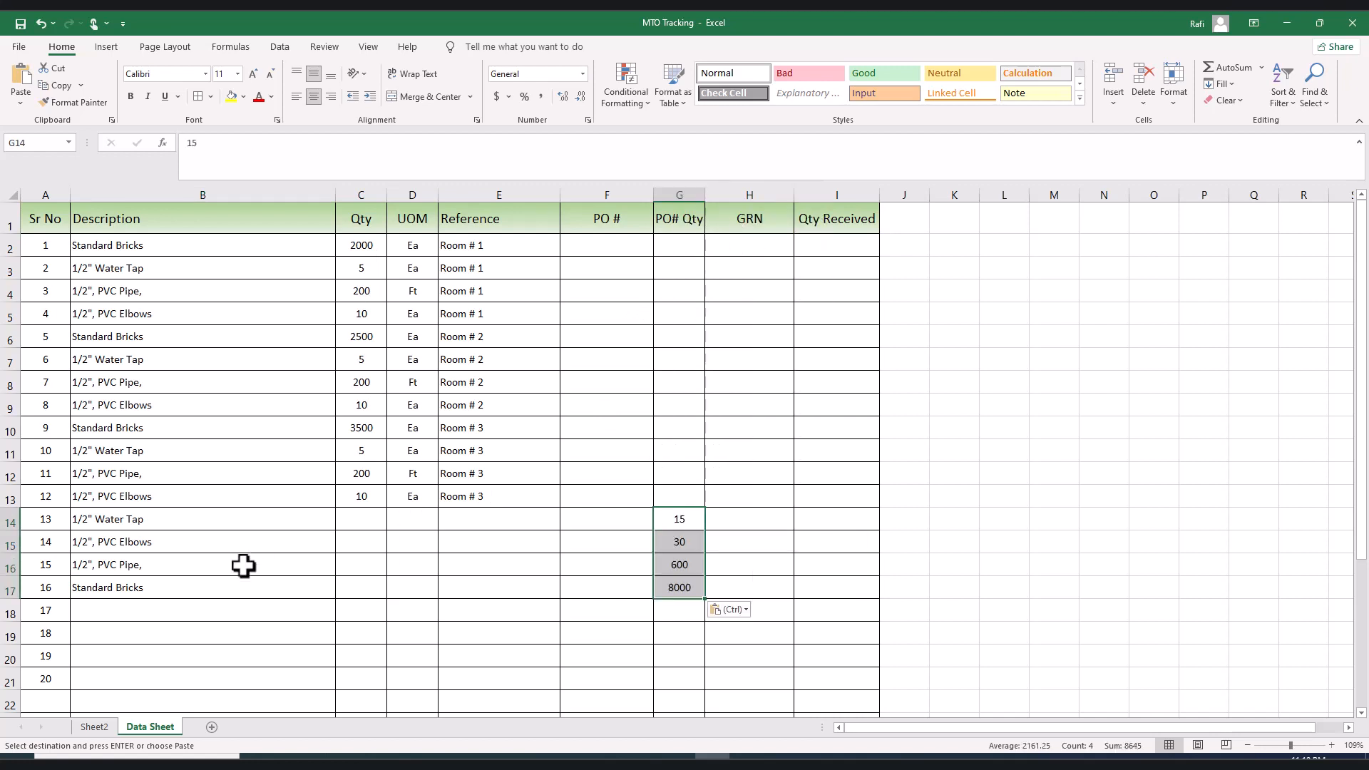
Copy the PivotTable's four UOM entries as values into the Data Sheet's UOM column at D14:D17.
{"action": "left_click", "coordinate": [100, 728]}
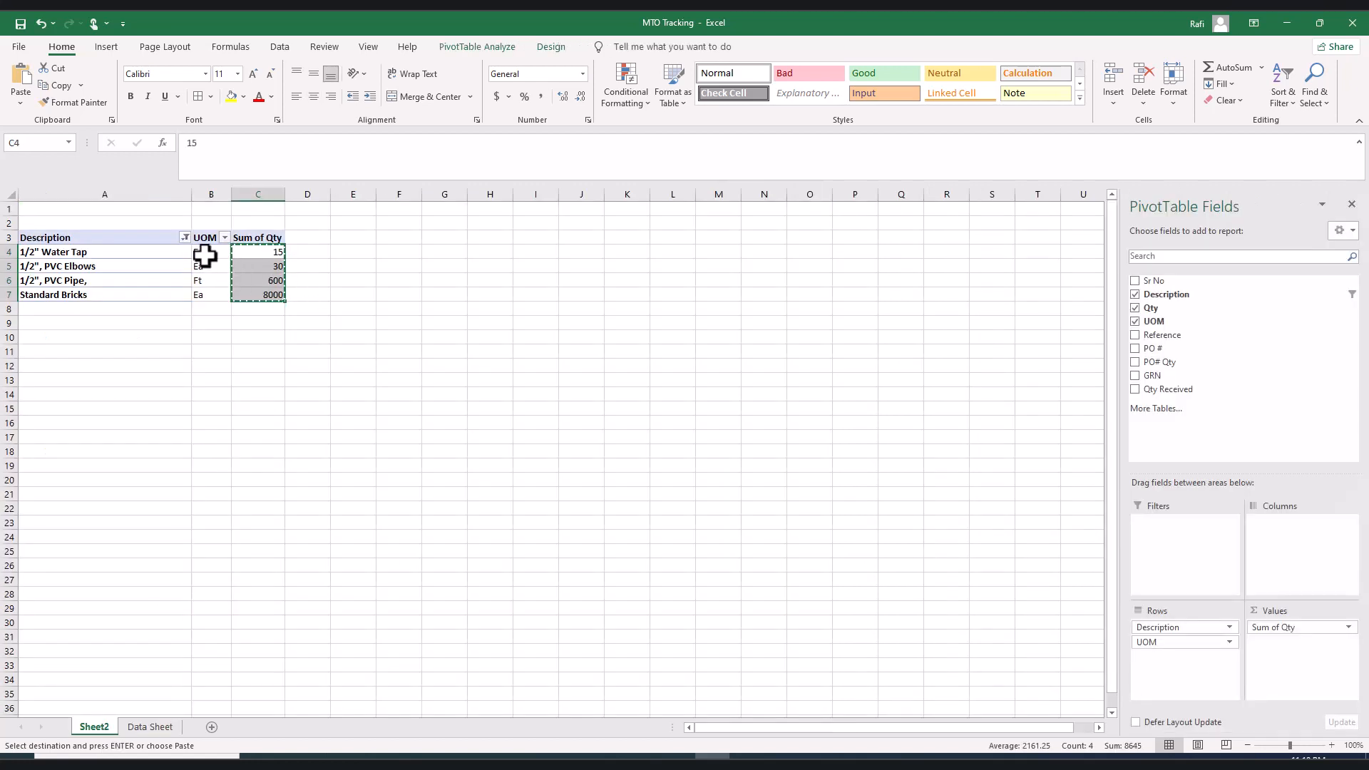
{"action": "left_click", "coordinate": [202, 253]}
{"action": "right_click", "coordinate": [205, 289]}
{"action": "left_click", "coordinate": [227, 305]}
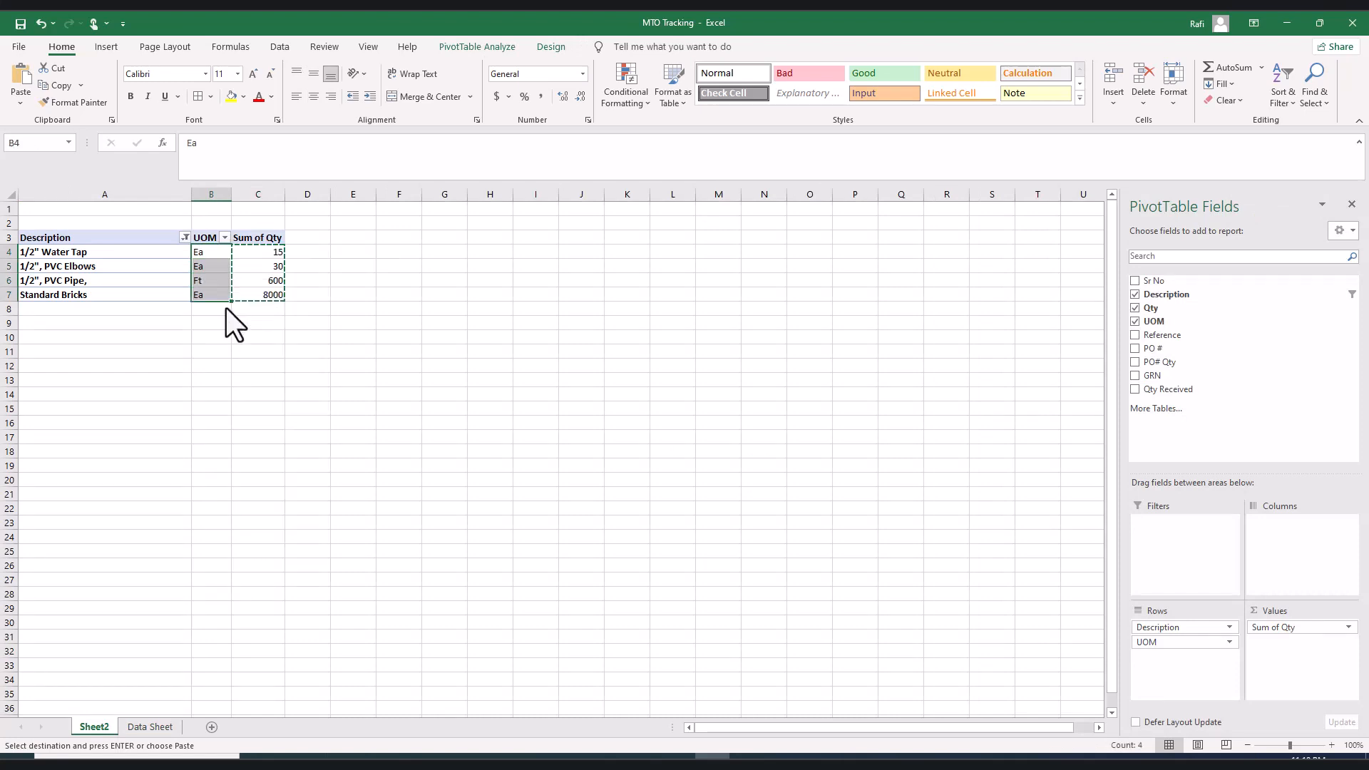
{"action": "left_click", "coordinate": [144, 730]}
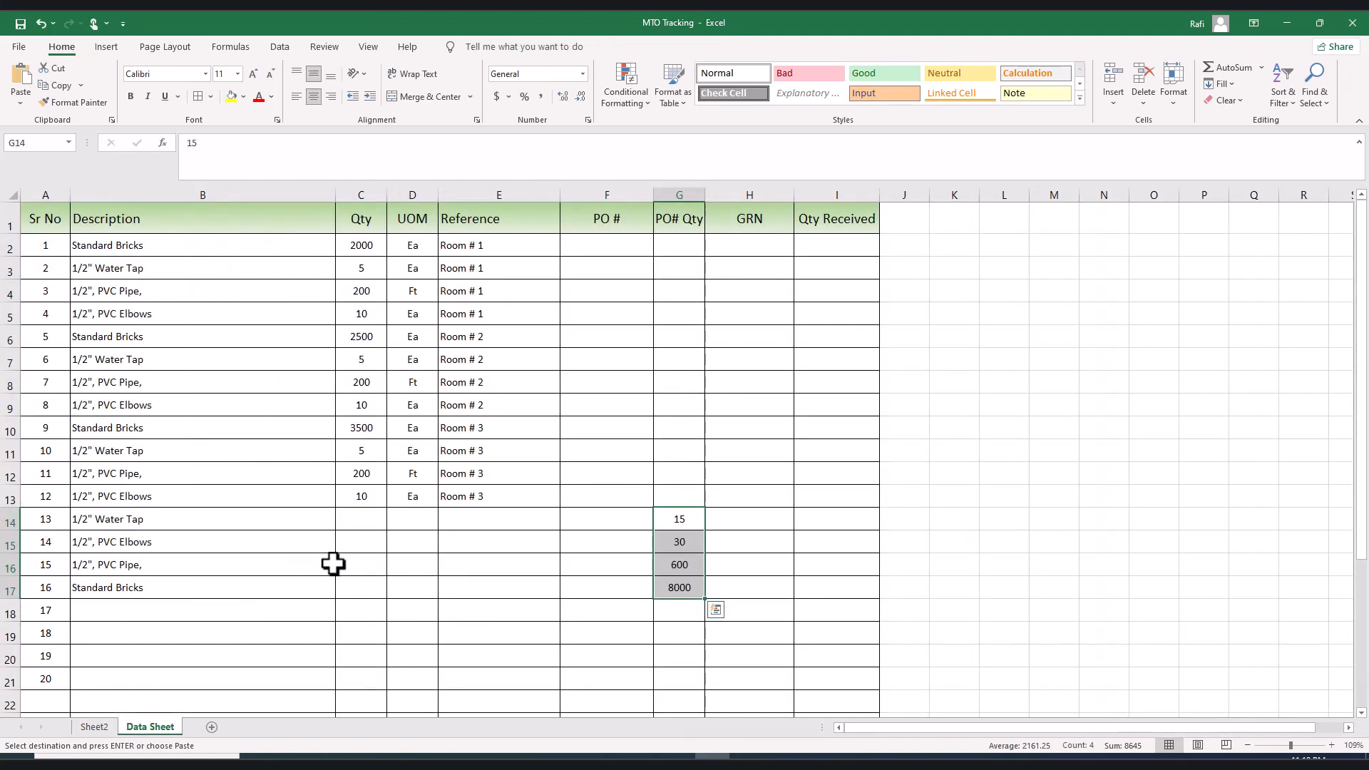
{"action": "left_click", "coordinate": [367, 521]}
{"action": "left_click", "coordinate": [413, 513]}
{"action": "right_click", "coordinate": [414, 513]}
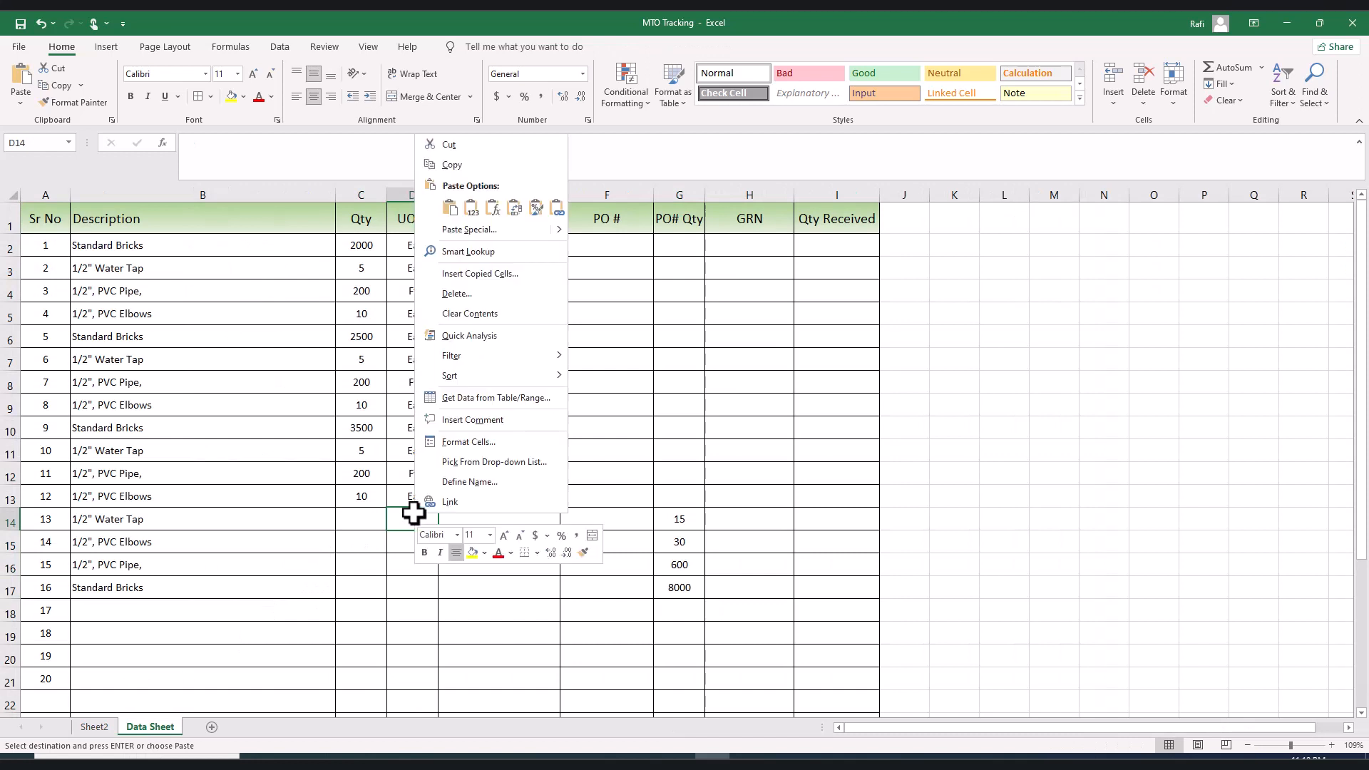
{"action": "left_click", "coordinate": [470, 214]}
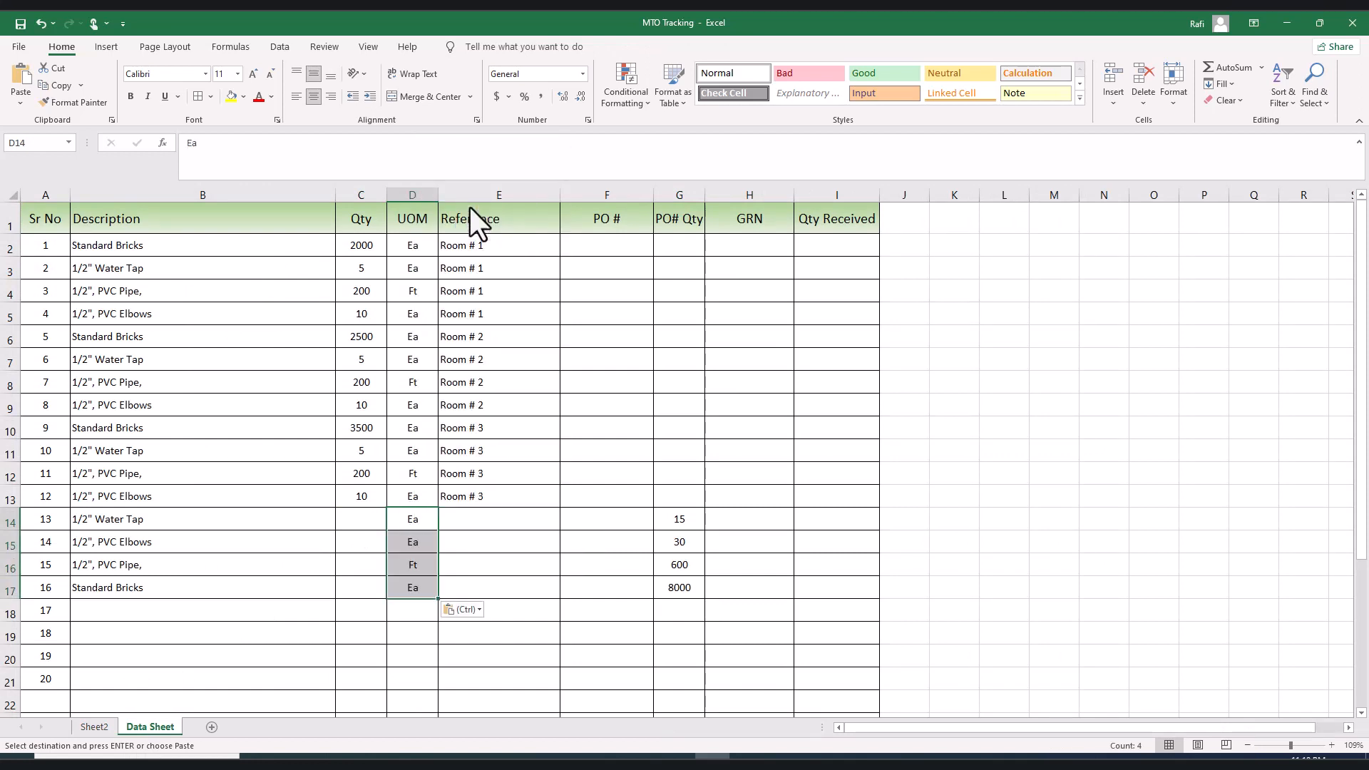
Enter "Purchase # 1" in the PO # column for the 1/2" Water Tap row, cell F14.
{"action": "left_click", "coordinate": [595, 523]}
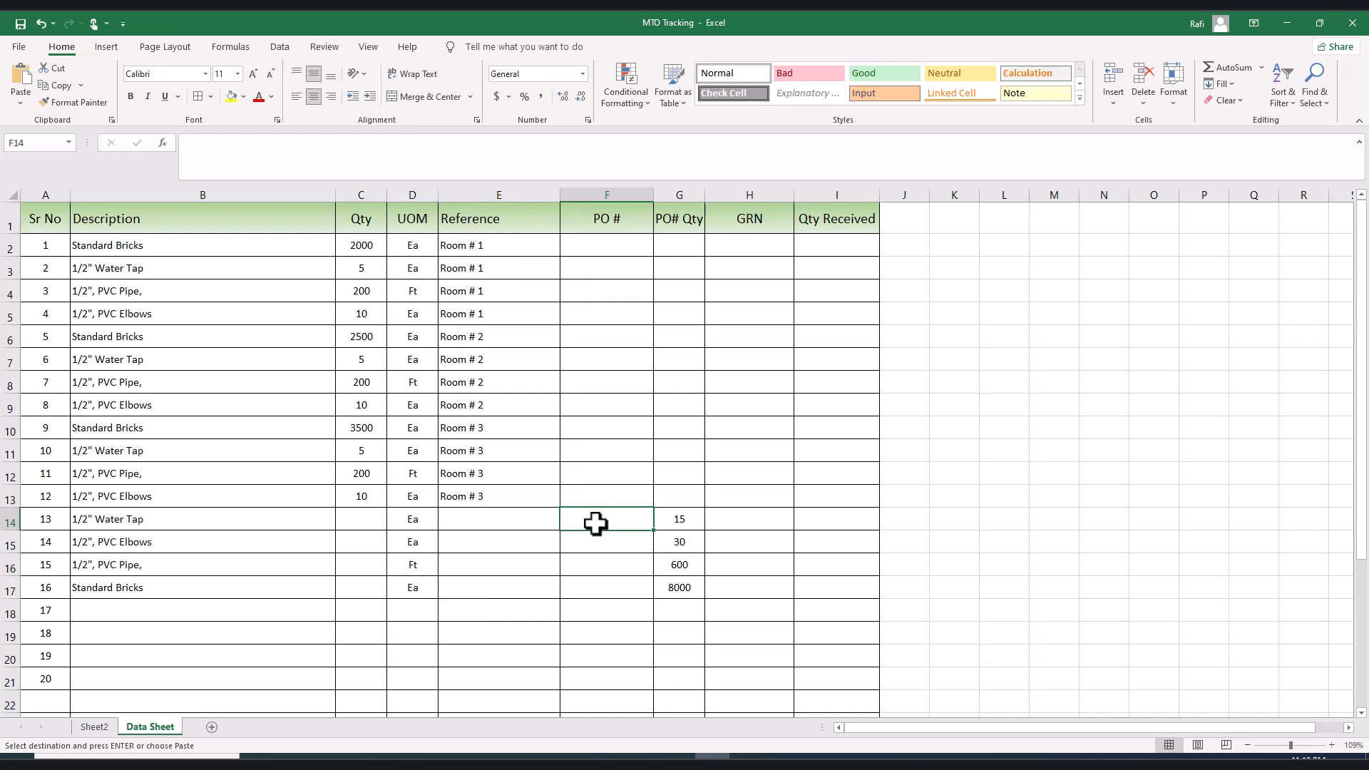
{"action": "type", "text": "Purchase"}
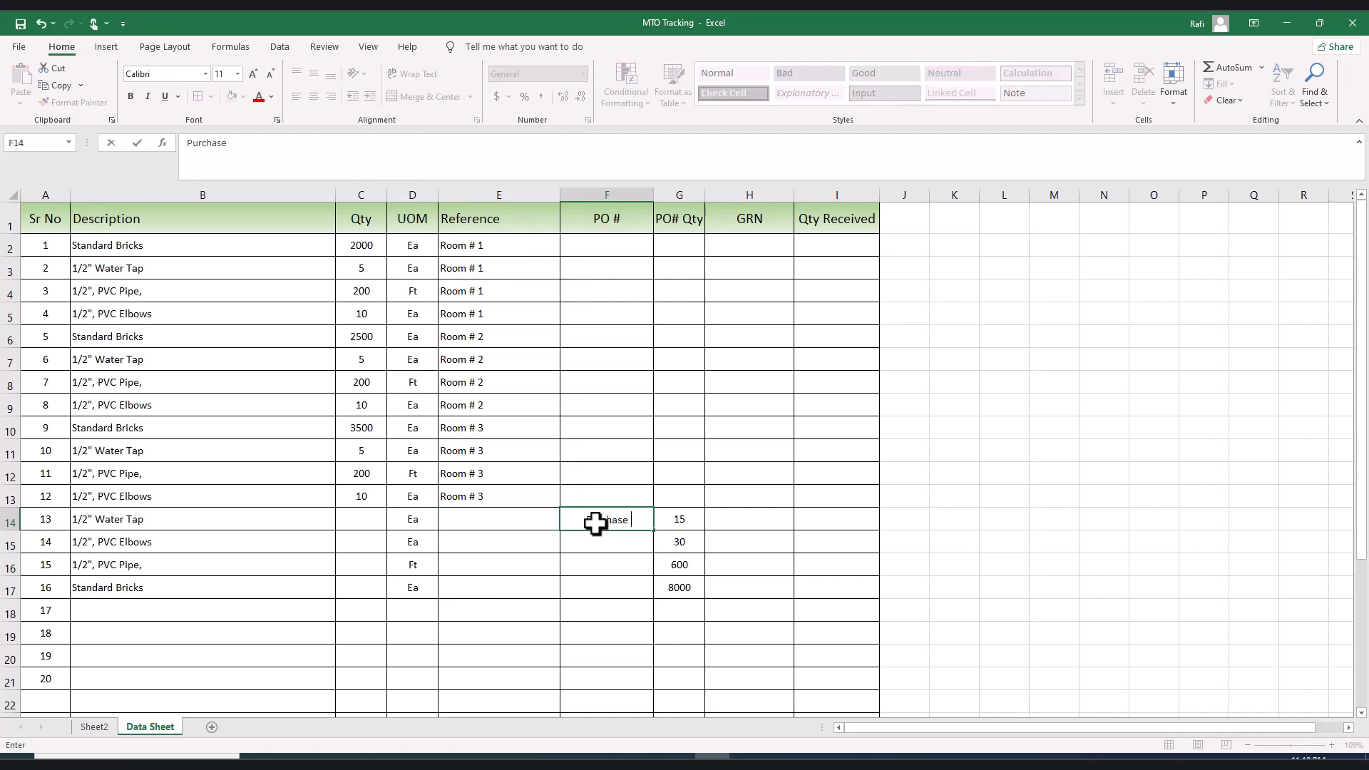
{"action": "type", "text": " # 1"}
{"action": "key", "text": "Return"}
Copy the PO # entry from F14 into F15:F17 for the other three purchased items.
{"action": "left_click", "coordinate": [595, 524]}
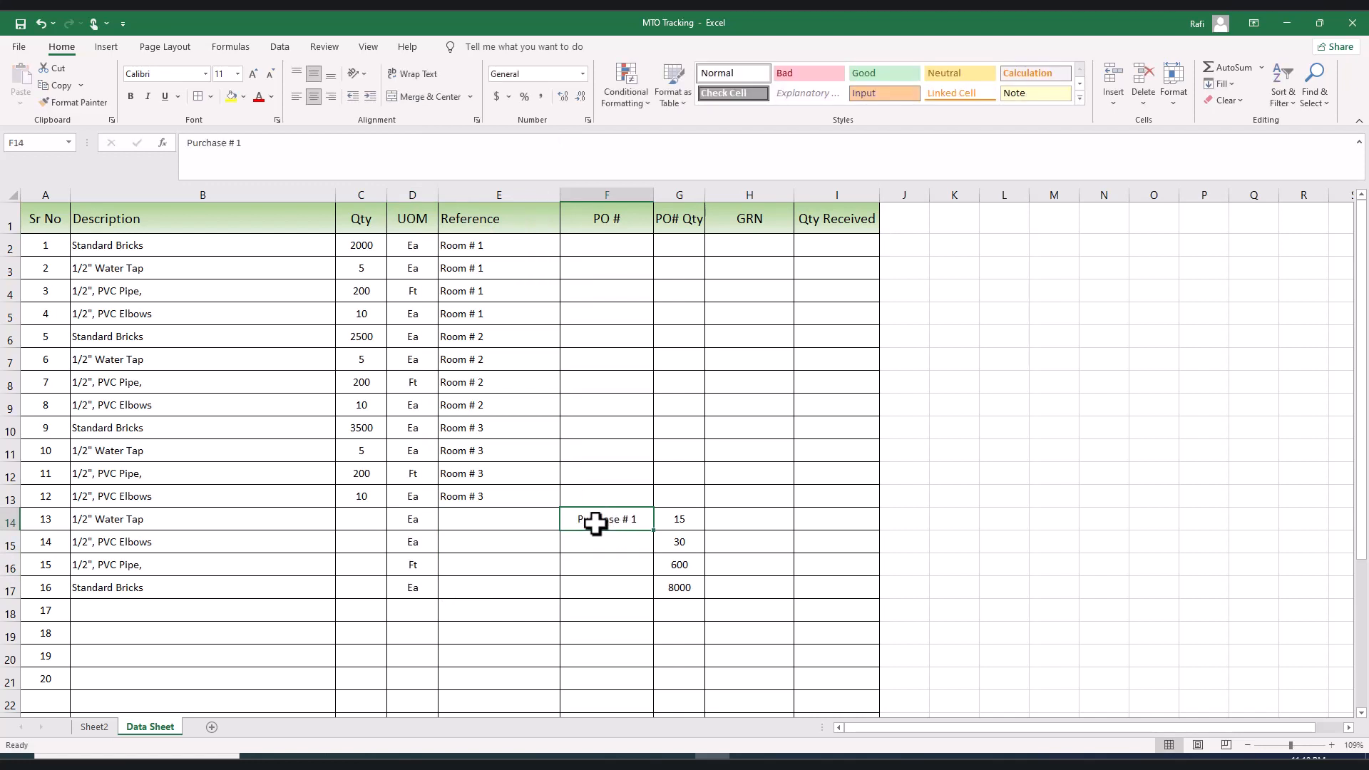
{"action": "key", "text": "ctrl+c"}
{"action": "left_click_drag", "start_coordinate": [605, 543], "coordinate": [605, 591]}
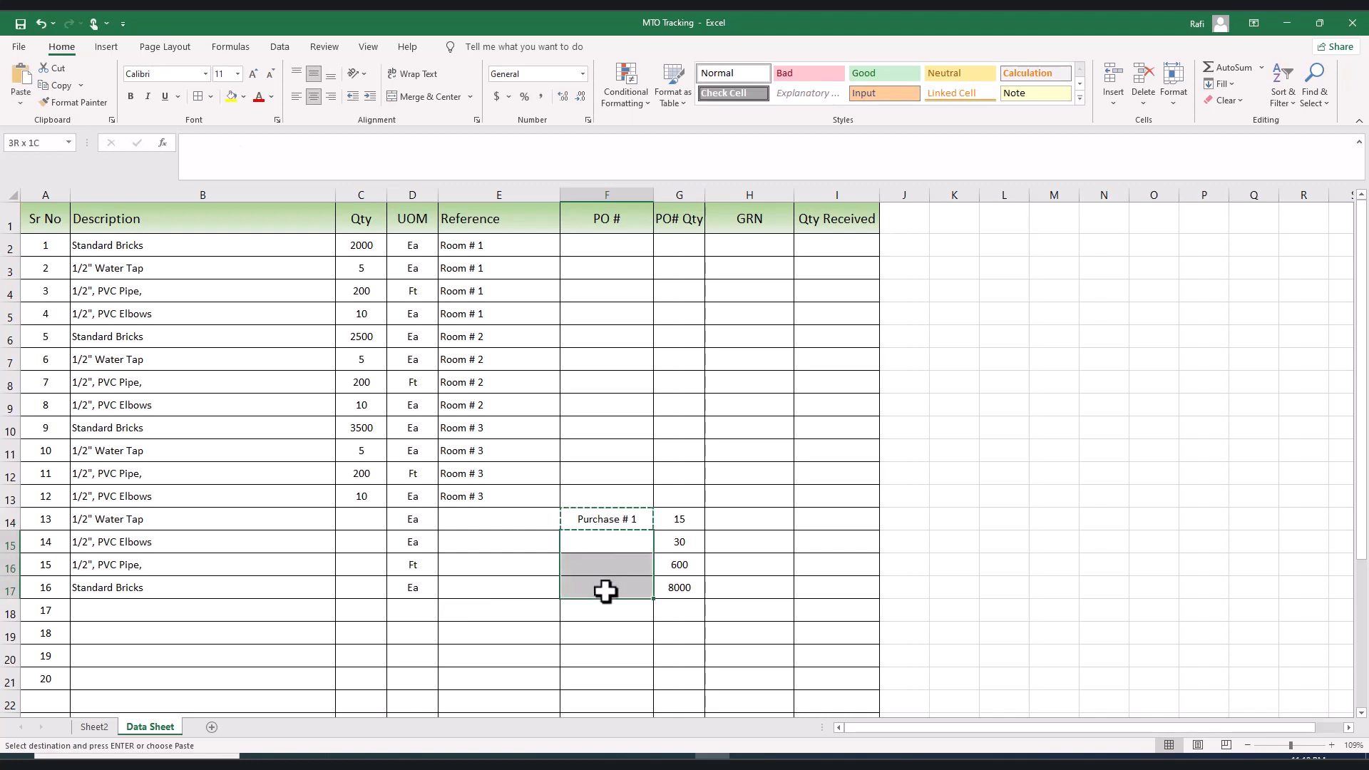
{"action": "key", "text": "ctrl+v"}
{"action": "key", "text": "Escape"}
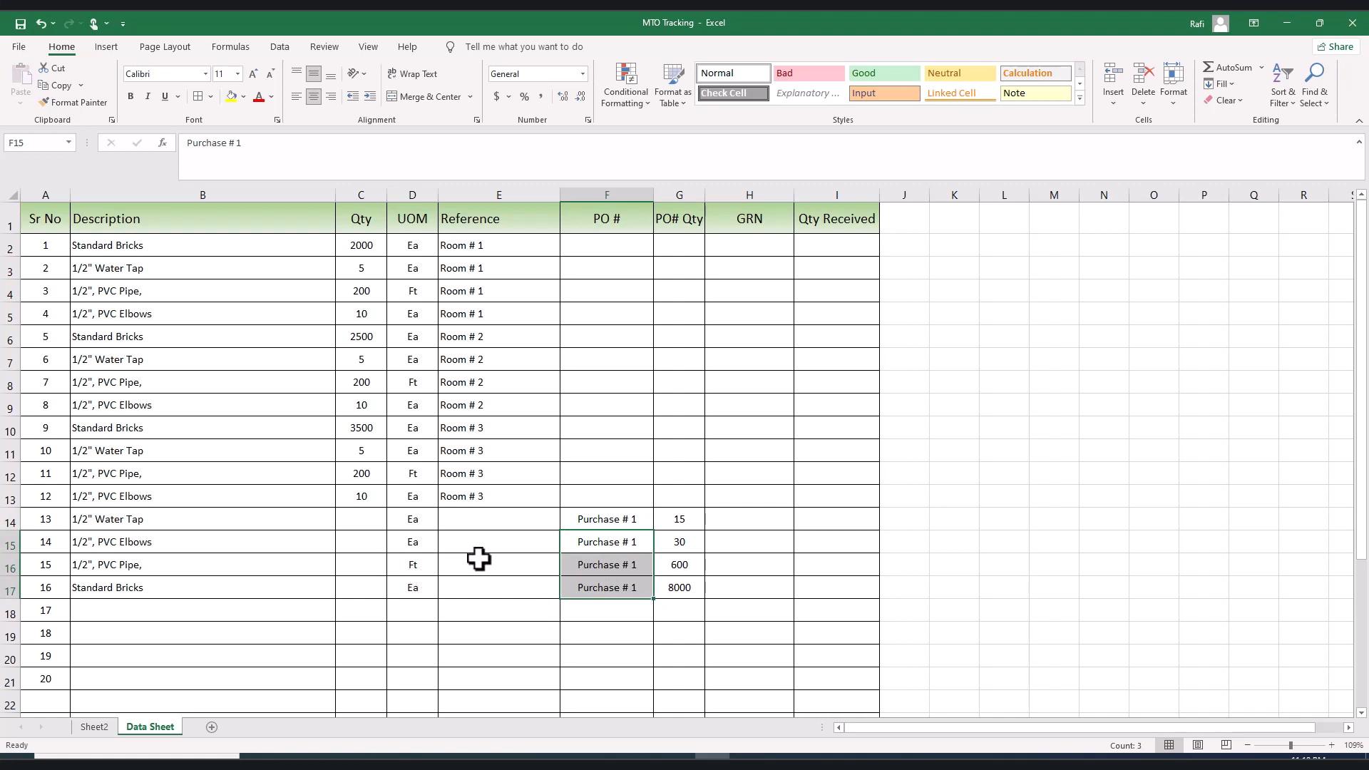
{"action": "left_click", "coordinate": [604, 574]}
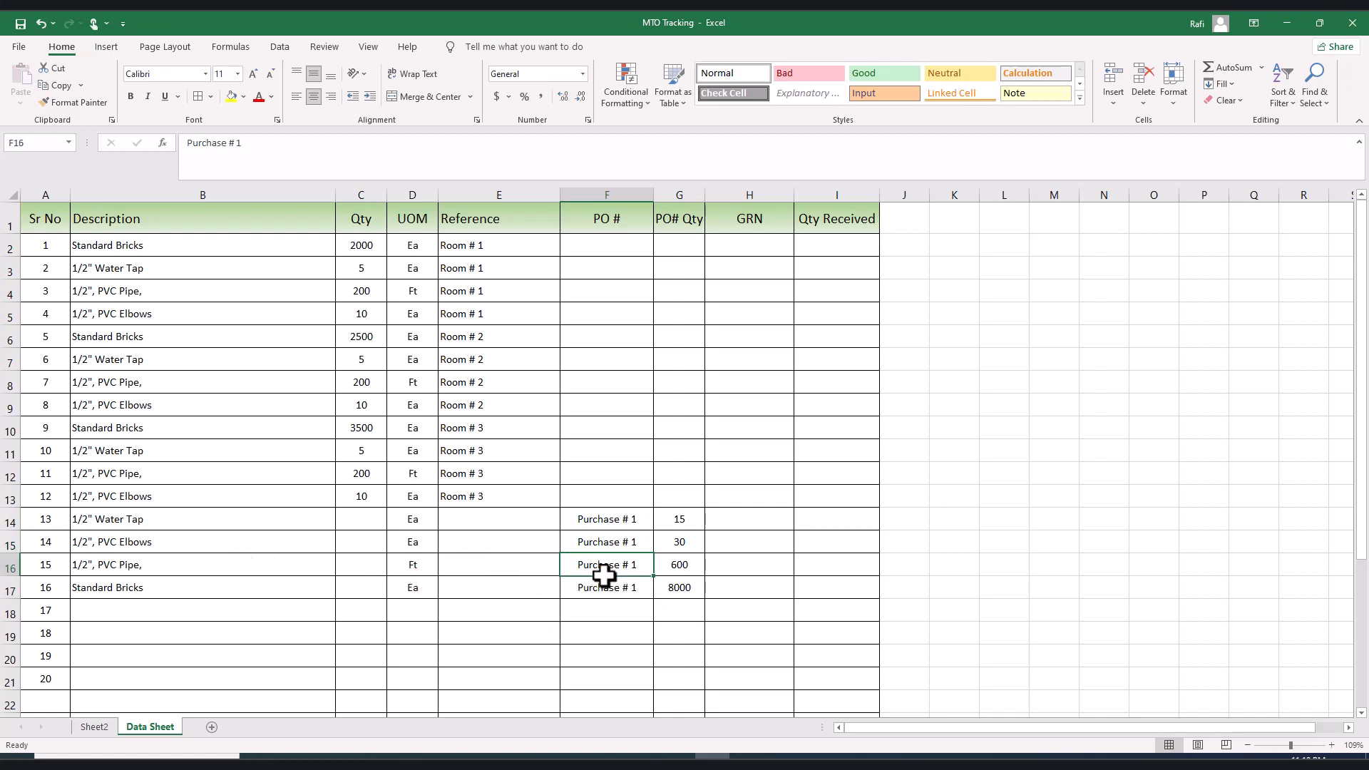
Refresh the PivotTable on Sheet2 and add the PO# Qty field to its values beside Sum of Qty.
{"action": "left_click", "coordinate": [96, 727]}
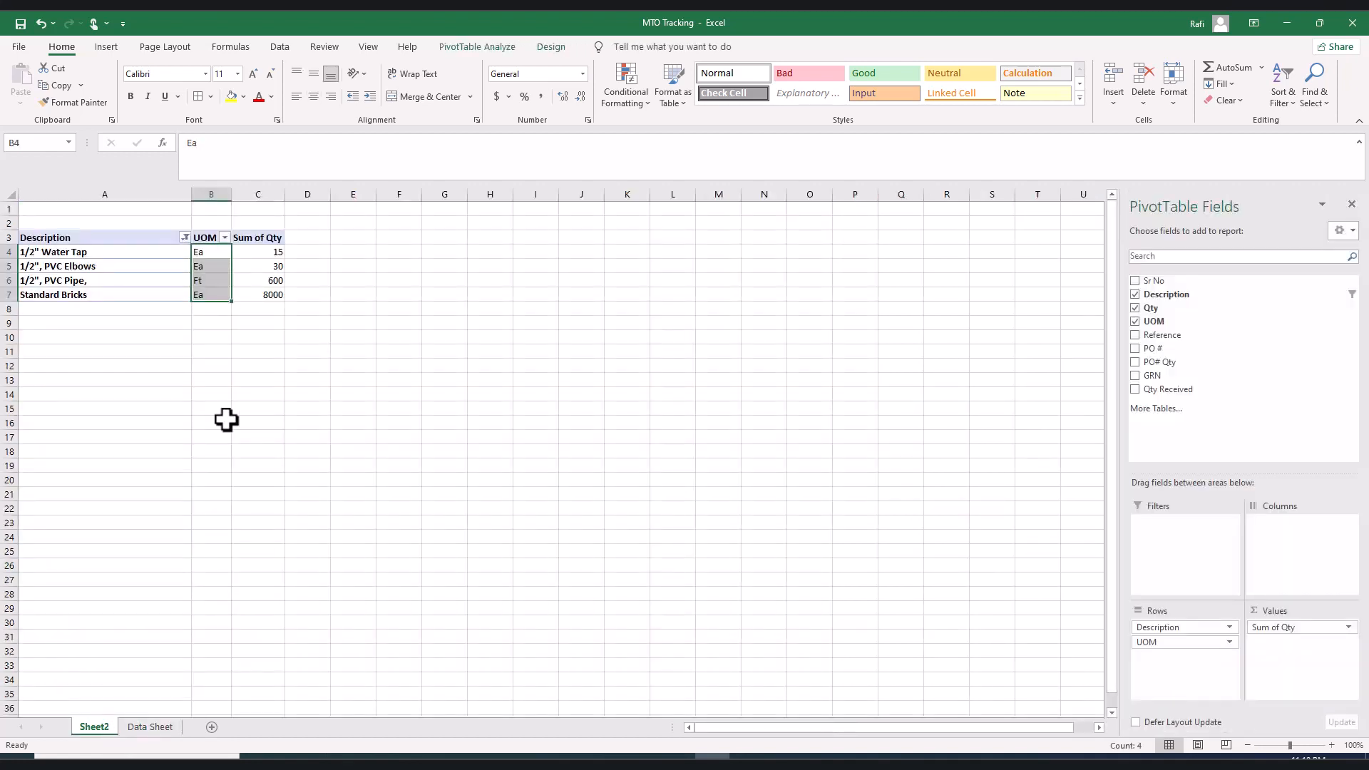
{"action": "left_click", "coordinate": [141, 282]}
{"action": "right_click", "coordinate": [142, 282]}
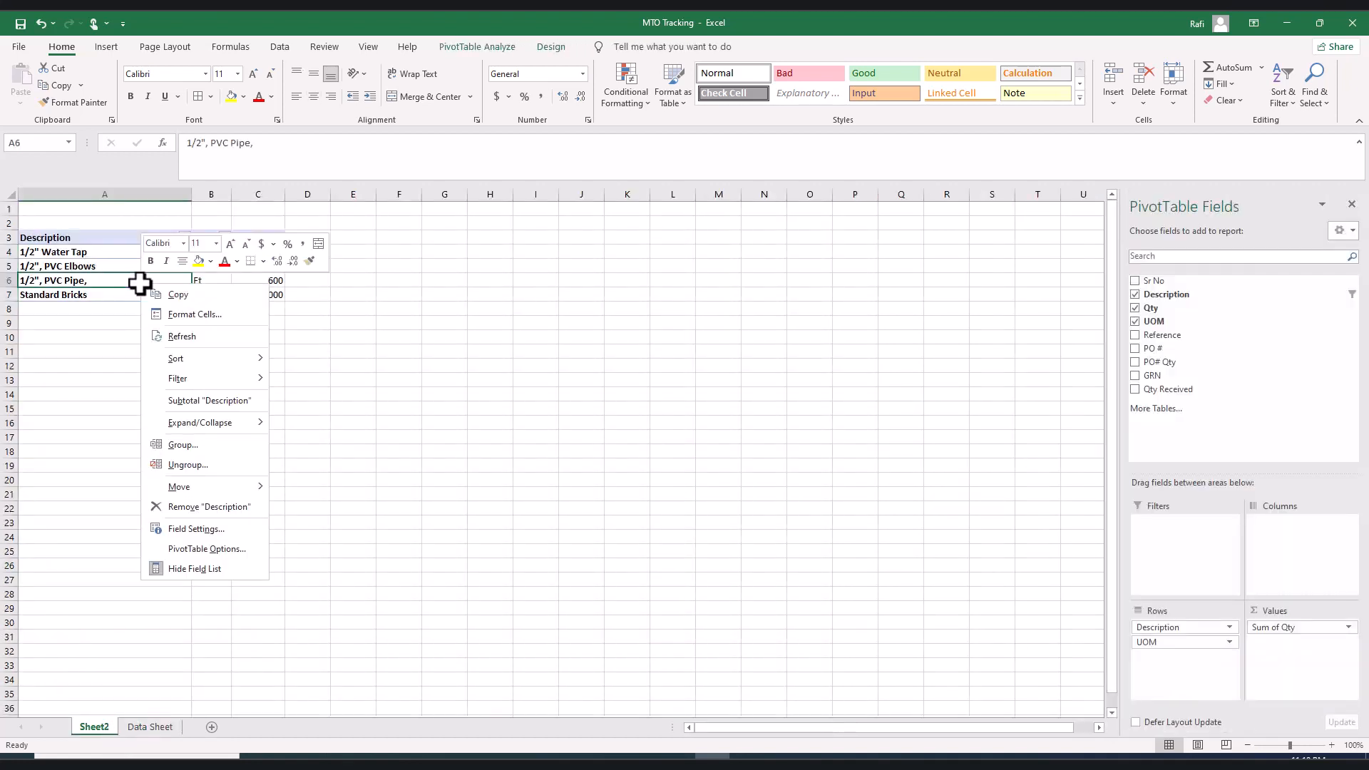
{"action": "left_click", "coordinate": [180, 336]}
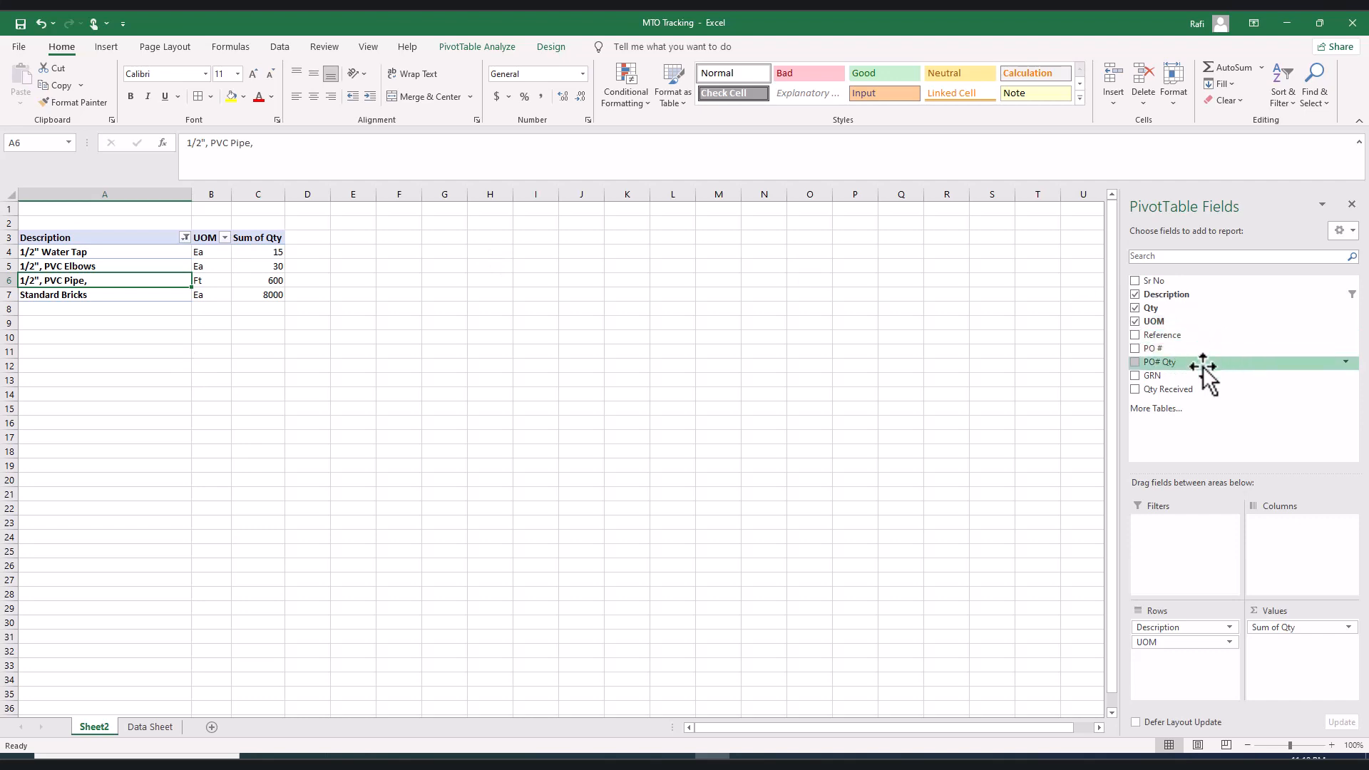
{"action": "left_click_drag", "start_coordinate": [1202, 367], "coordinate": [1288, 670]}
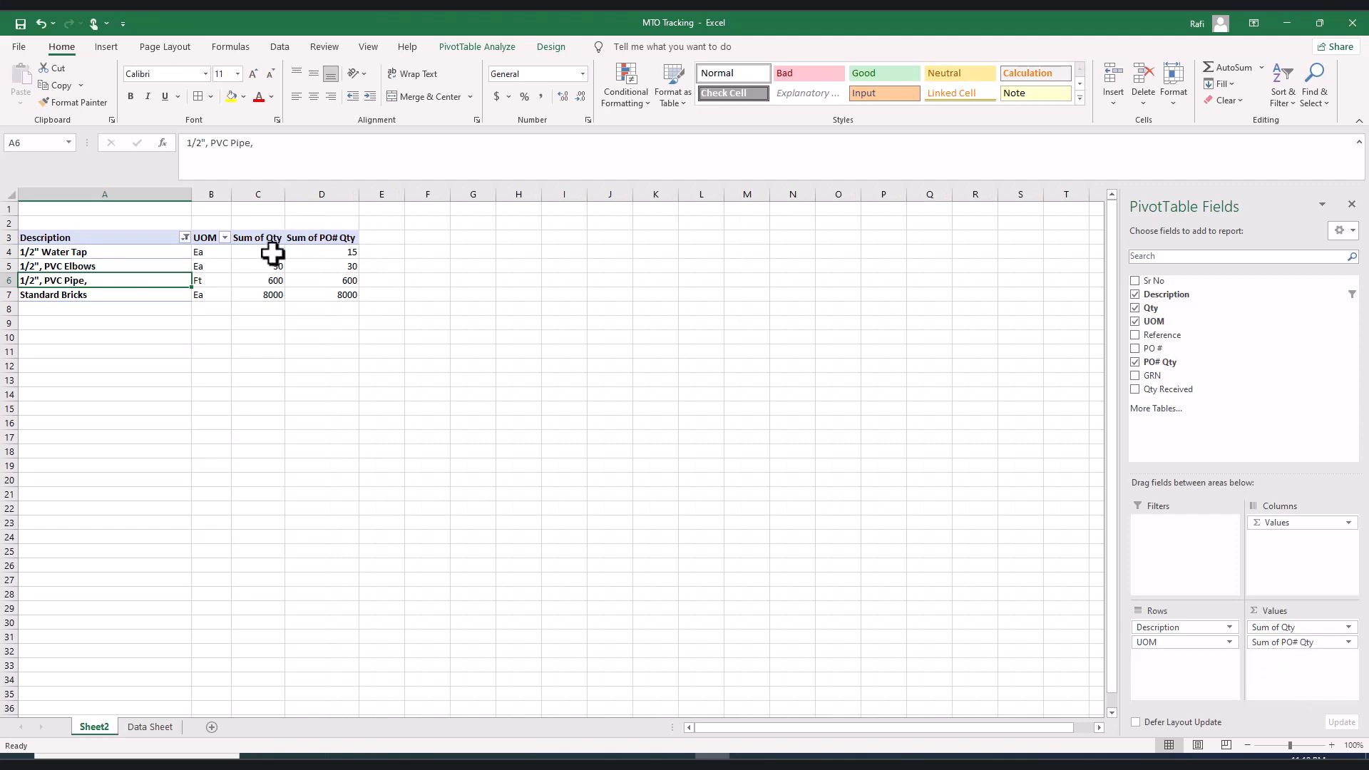
{"action": "left_click_drag", "start_coordinate": [260, 250], "coordinate": [260, 290]}
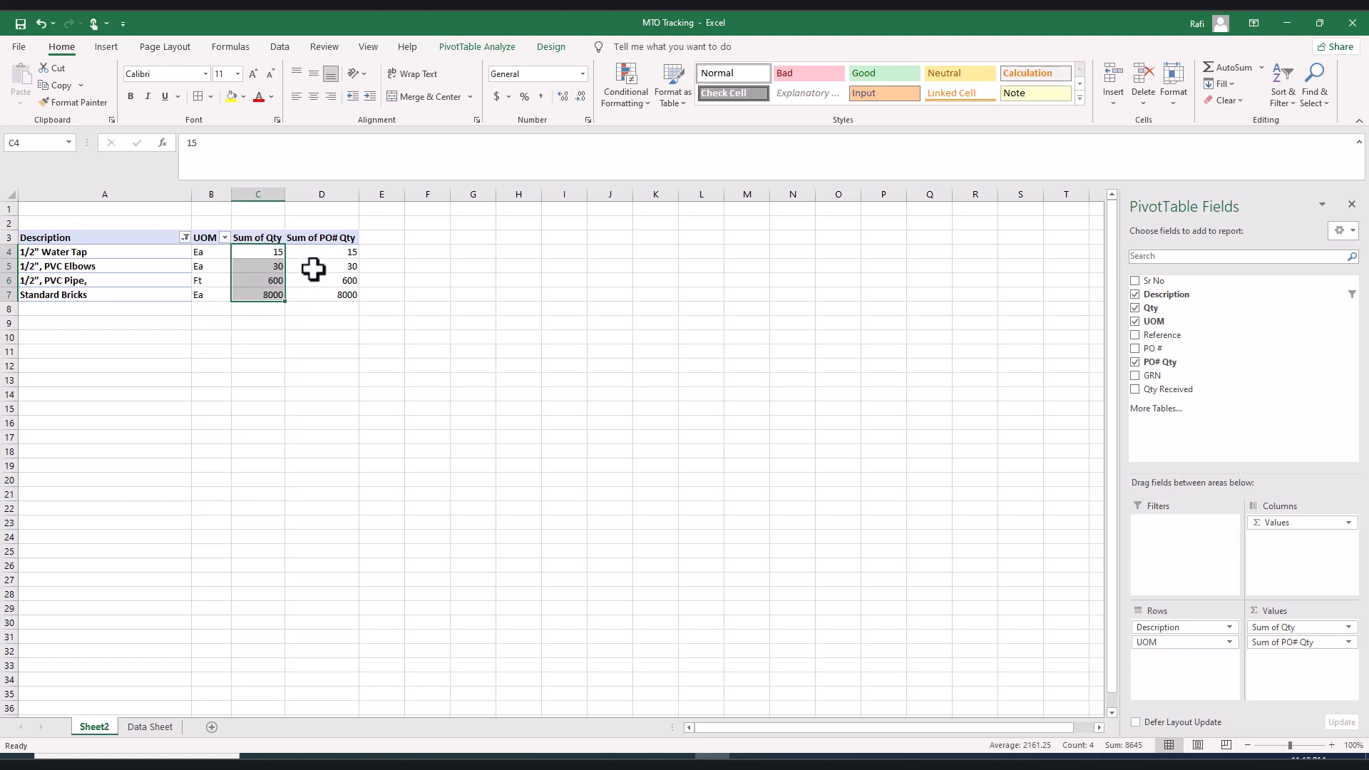
Copy the four purchased items' description and UOM entries from B14:D17 of the Data Sheet into B18:D21.
{"action": "mouse_move", "coordinate": [332, 252]}
{"action": "left_click_drag", "start_coordinate": [332, 252], "coordinate": [330, 293]}
{"action": "left_click", "coordinate": [148, 727]}
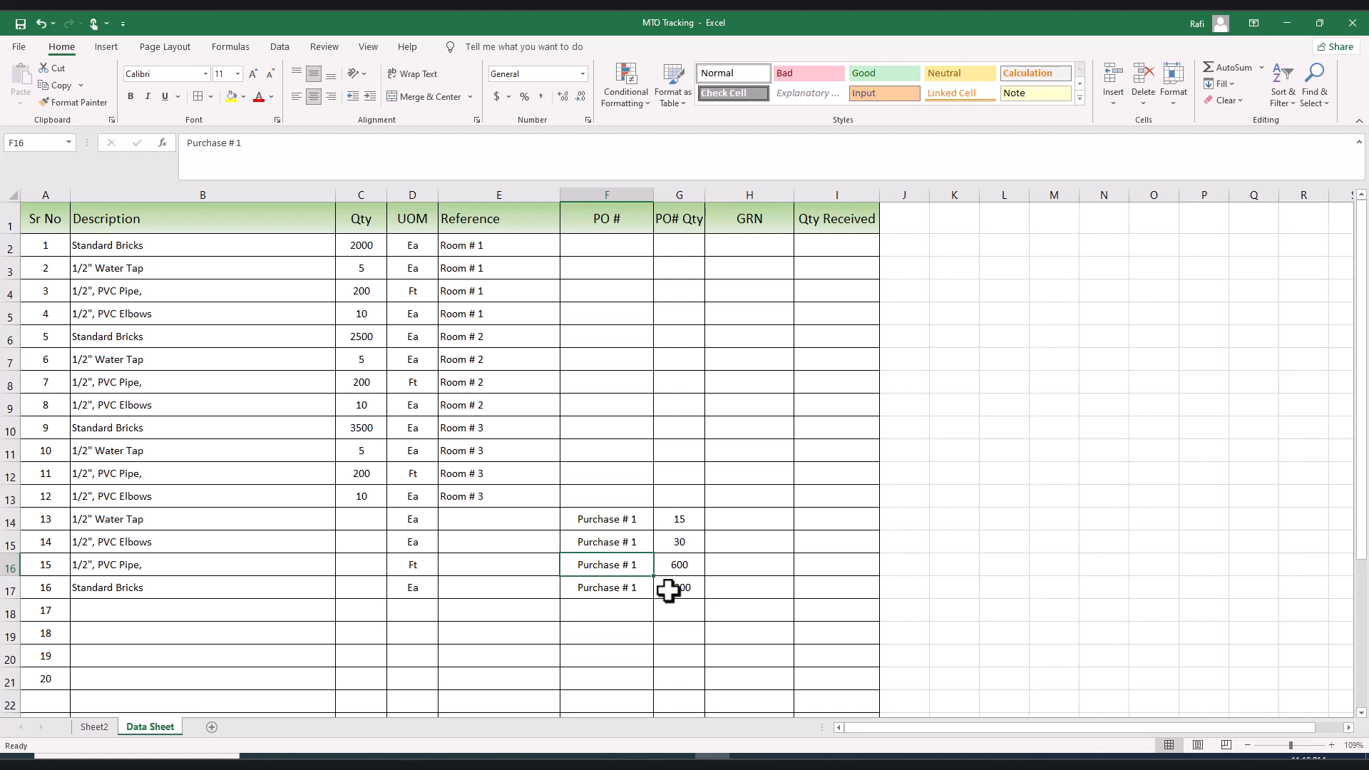
{"action": "left_click", "coordinate": [273, 520]}
{"action": "left_click_drag", "start_coordinate": [273, 521], "coordinate": [275, 587]}
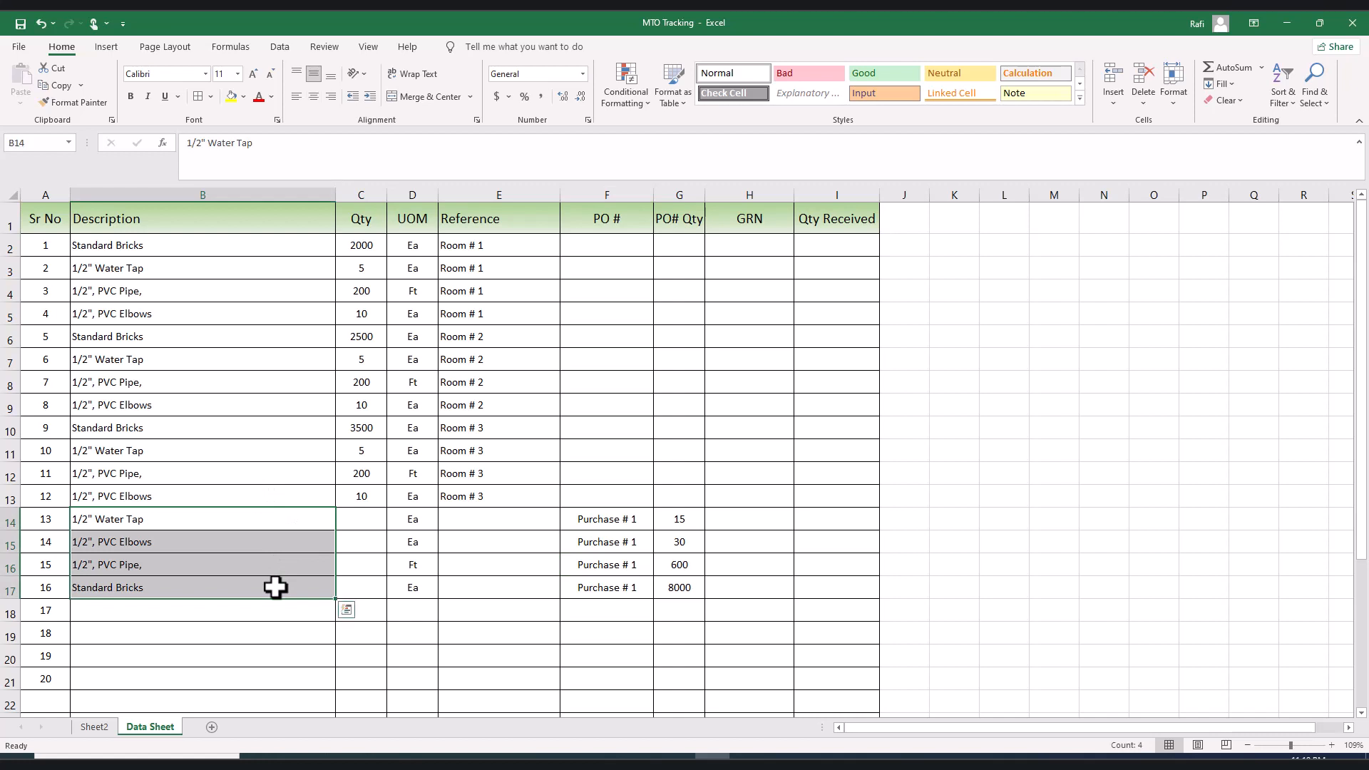
{"action": "left_click_drag", "start_coordinate": [268, 520], "coordinate": [410, 584]}
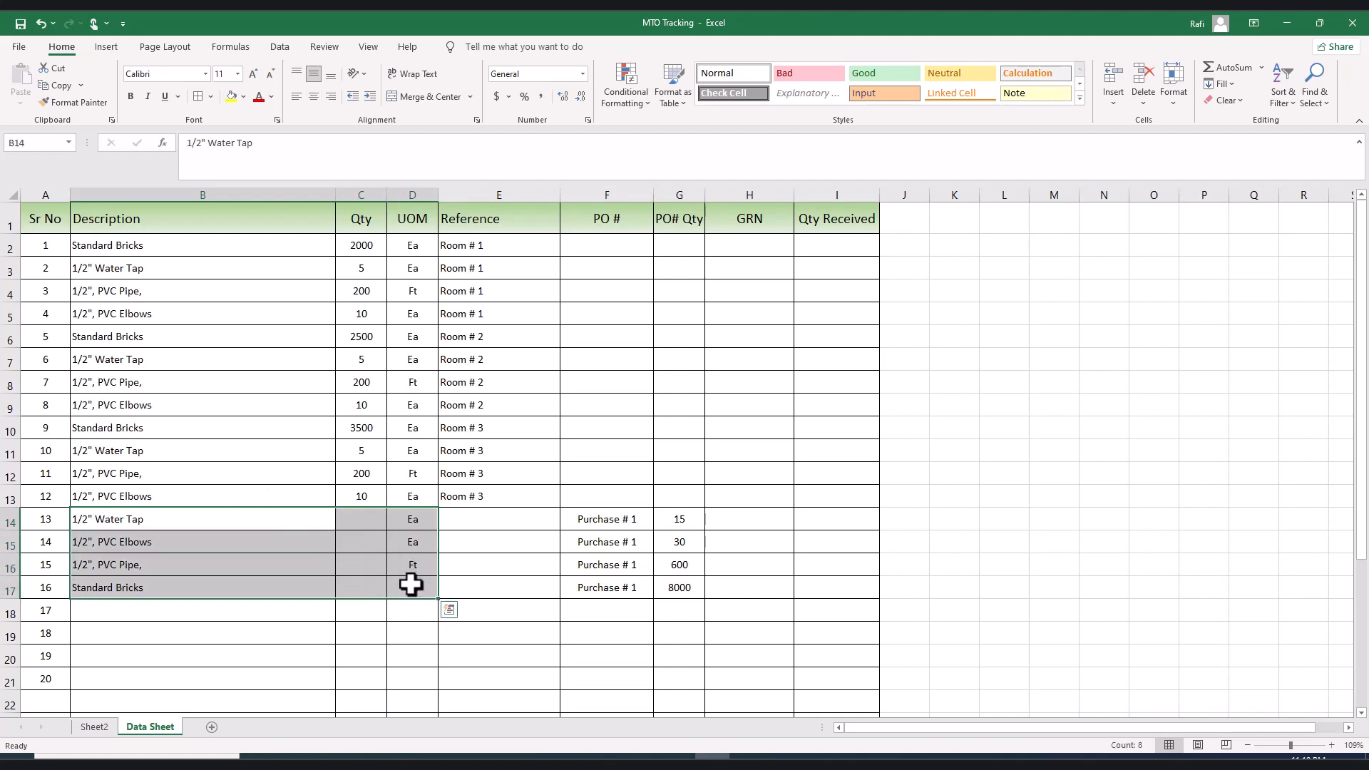
{"action": "key", "text": "ctrl+c"}
{"action": "left_click", "coordinate": [291, 603]}
{"action": "key", "text": "ctrl+v"}
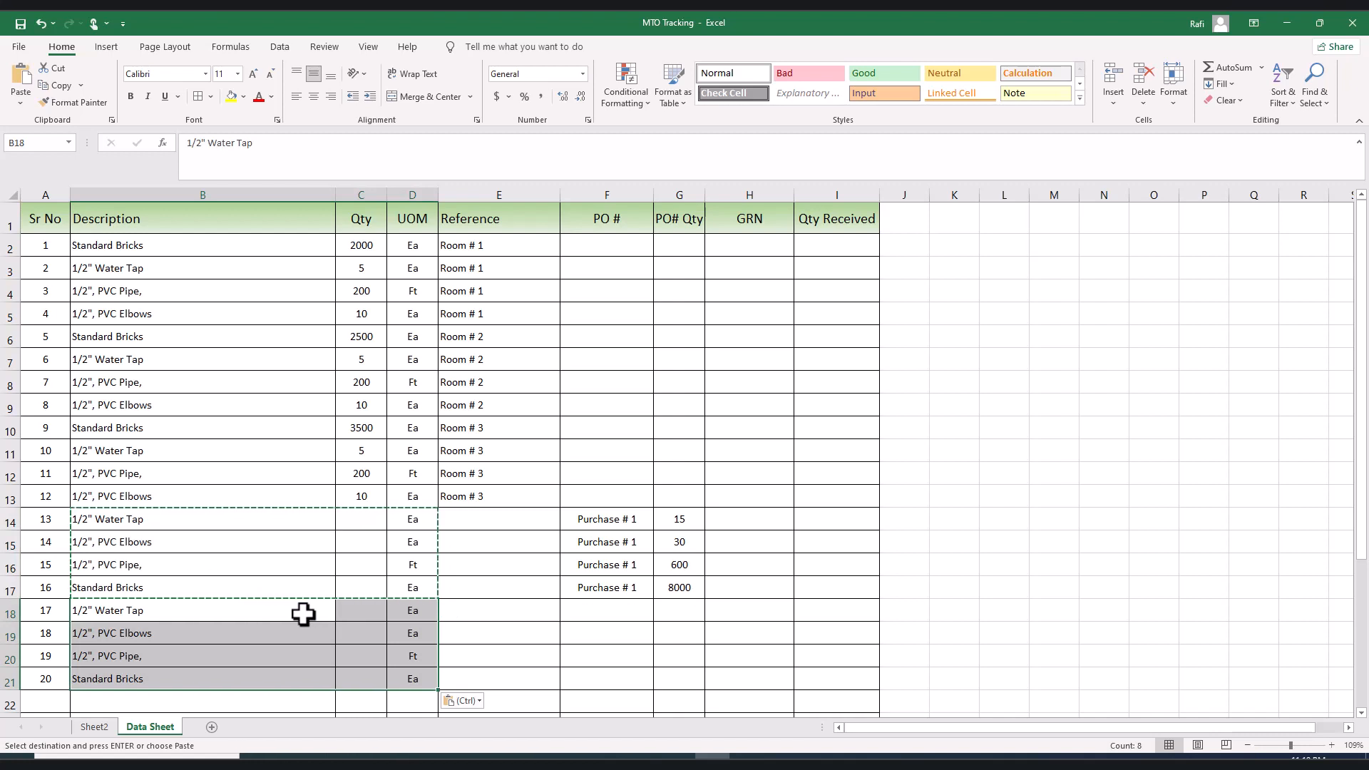
Copy the PO quantities from G14:G17 into the Qty Received column at I18:I21.
{"action": "left_click", "coordinate": [761, 224]}
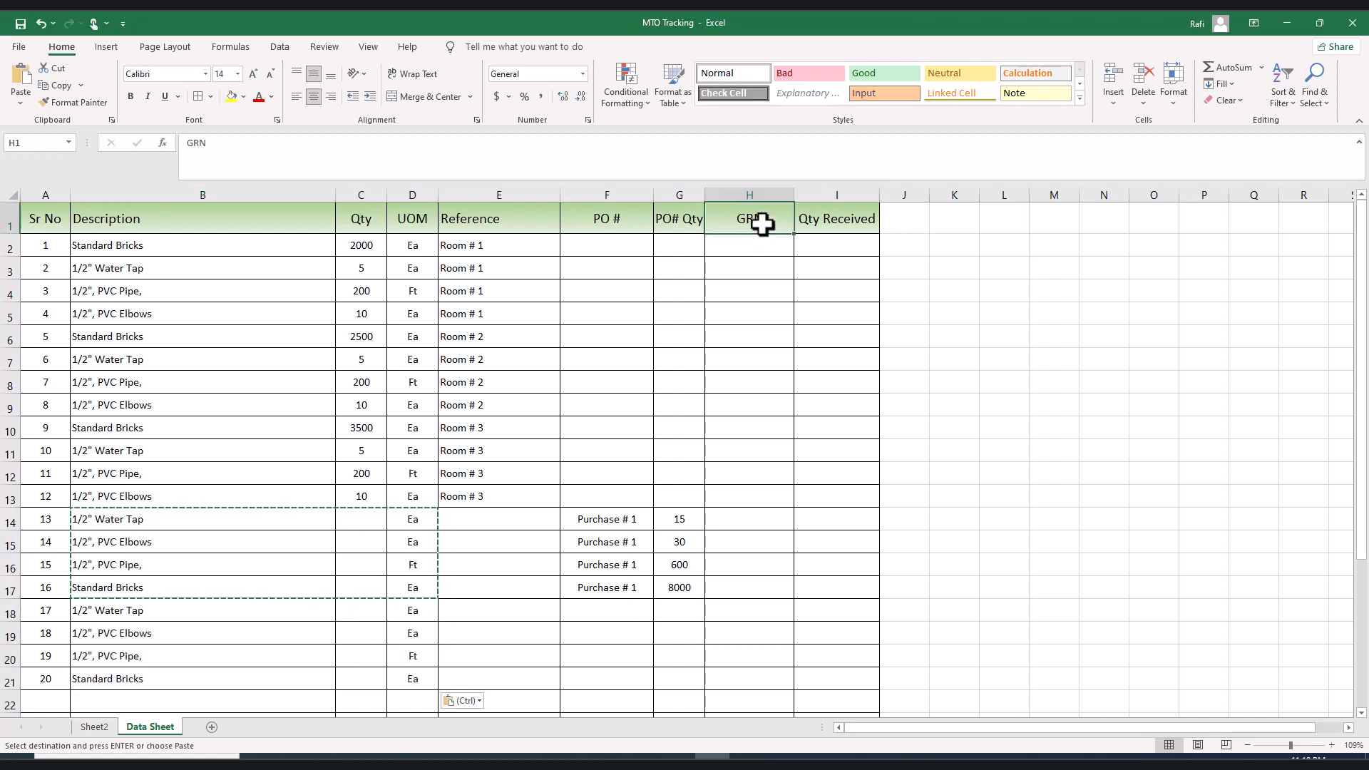
{"action": "left_click", "coordinate": [840, 227]}
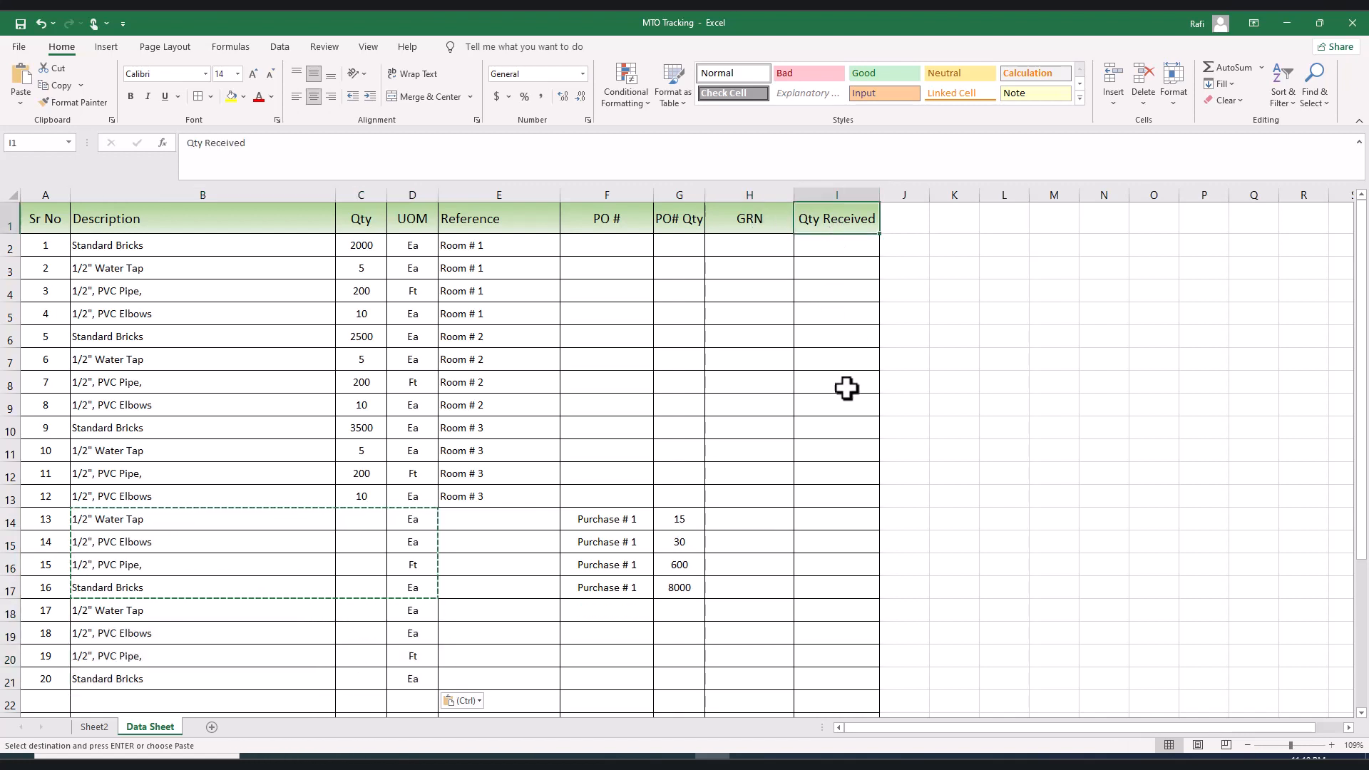
{"action": "scroll", "coordinate": [839, 443], "scroll_direction": "down", "scroll_amount": 2}
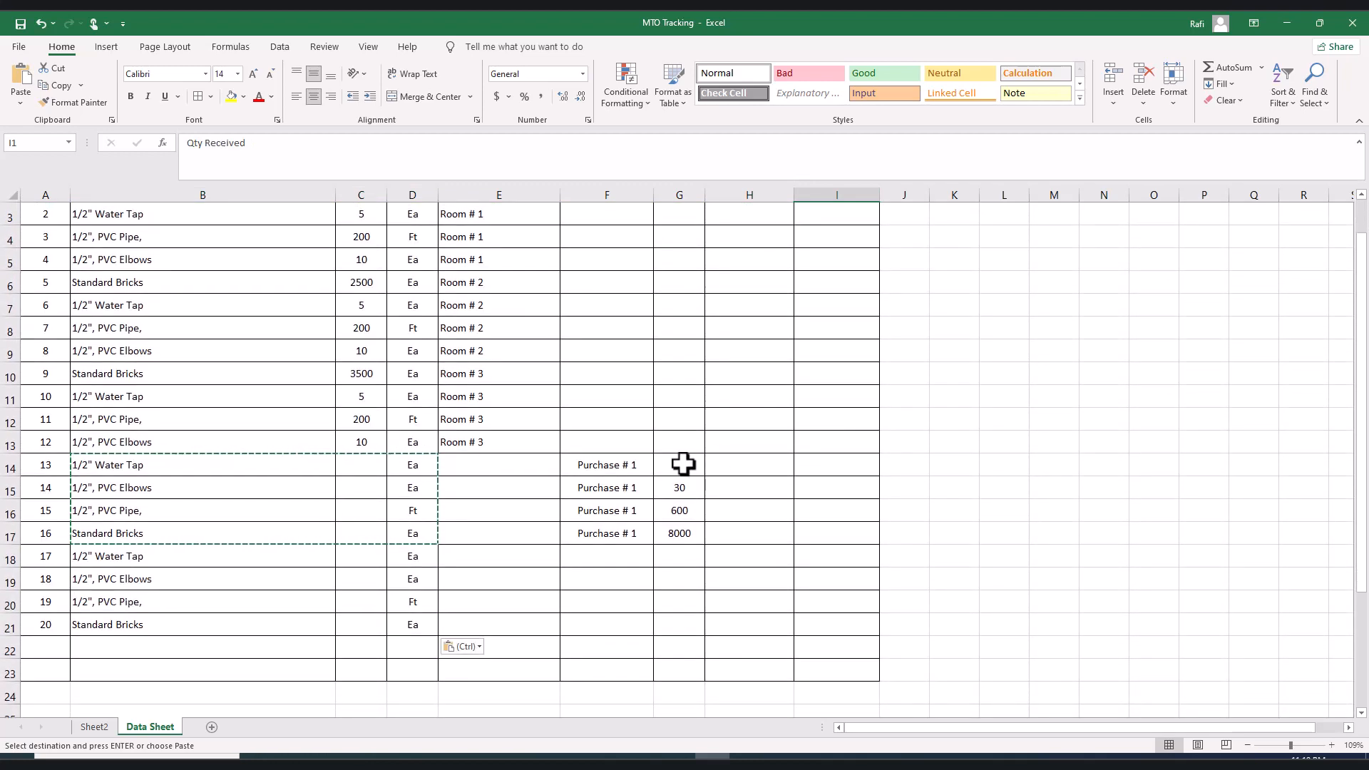
{"action": "left_click_drag", "start_coordinate": [683, 464], "coordinate": [689, 532]}
{"action": "key", "text": "ctrl+c"}
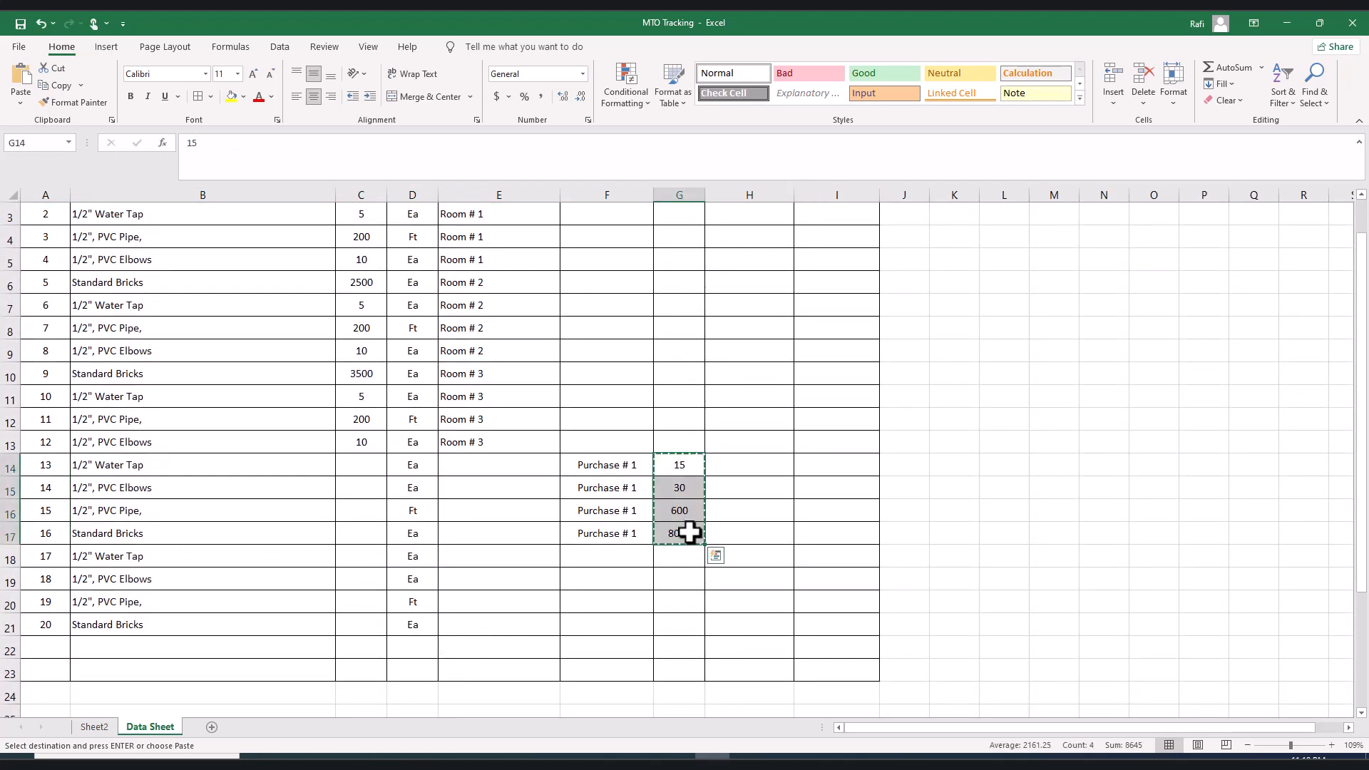
{"action": "left_click", "coordinate": [827, 554]}
{"action": "key", "text": "ctrl+v"}
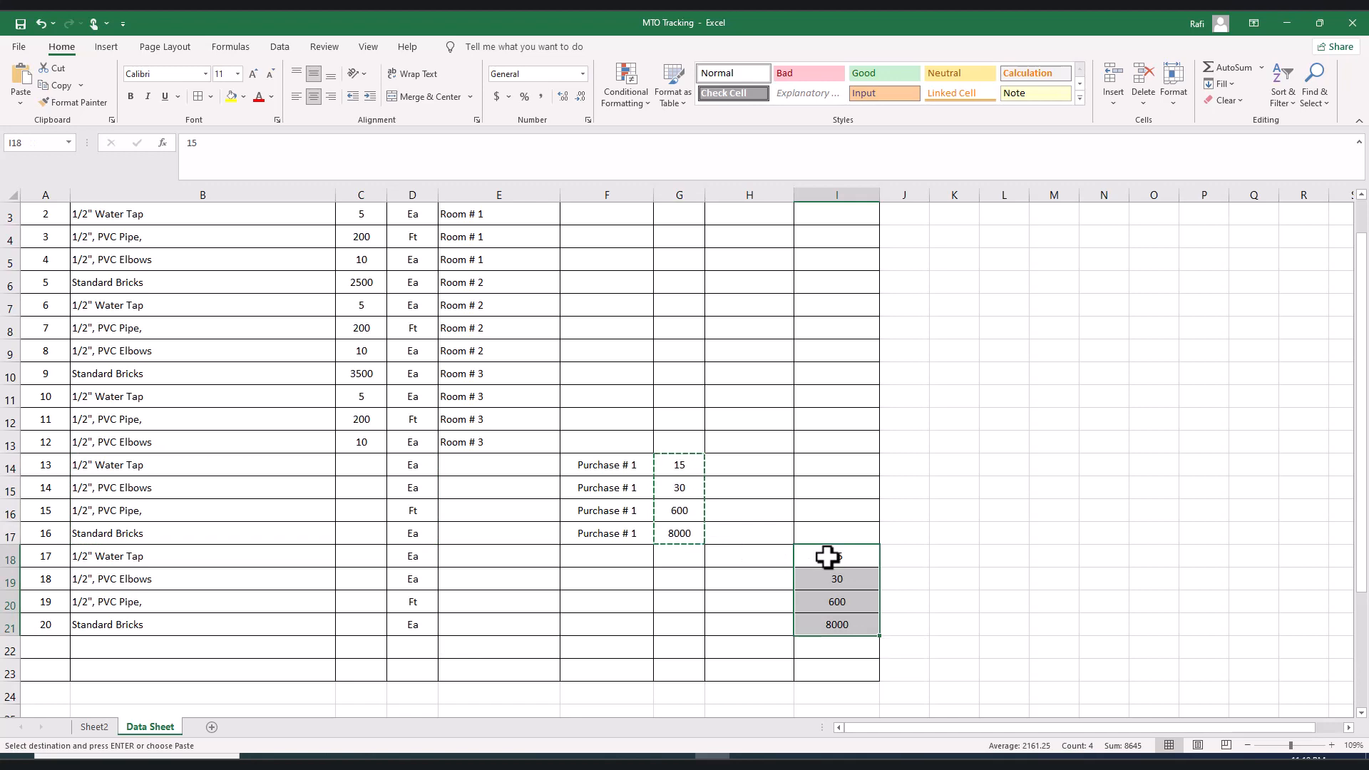
Set the received quantities in I18:I20 to 14 for the water tap, 28 for the elbows and 580 for the pipe.
{"action": "scroll", "coordinate": [828, 556], "scroll_direction": "up", "scroll_amount": 1}
{"action": "scroll", "coordinate": [827, 556], "scroll_direction": "down", "scroll_amount": 1}
{"action": "left_click", "coordinate": [842, 579]}
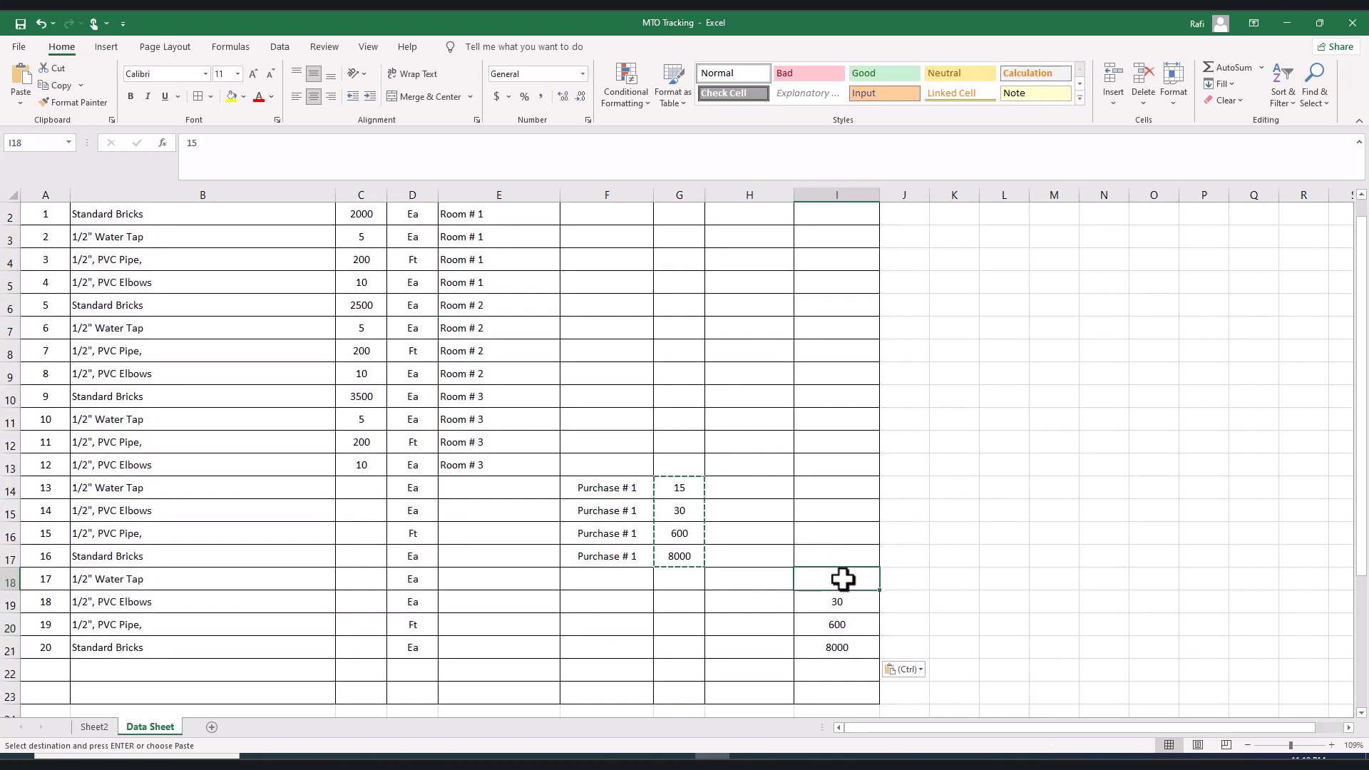
{"action": "left_click", "coordinate": [861, 592]}
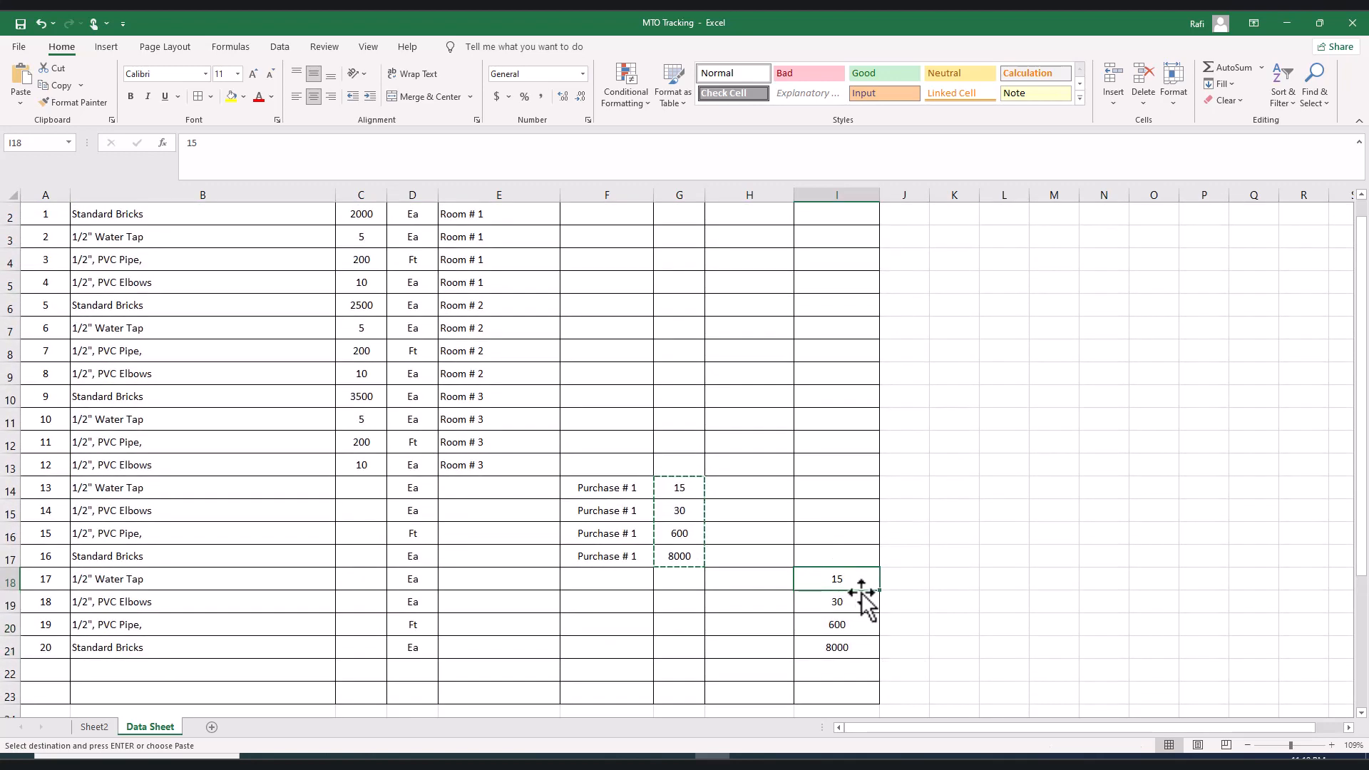
{"action": "type", "text": "14"}
{"action": "key", "text": "Return"}
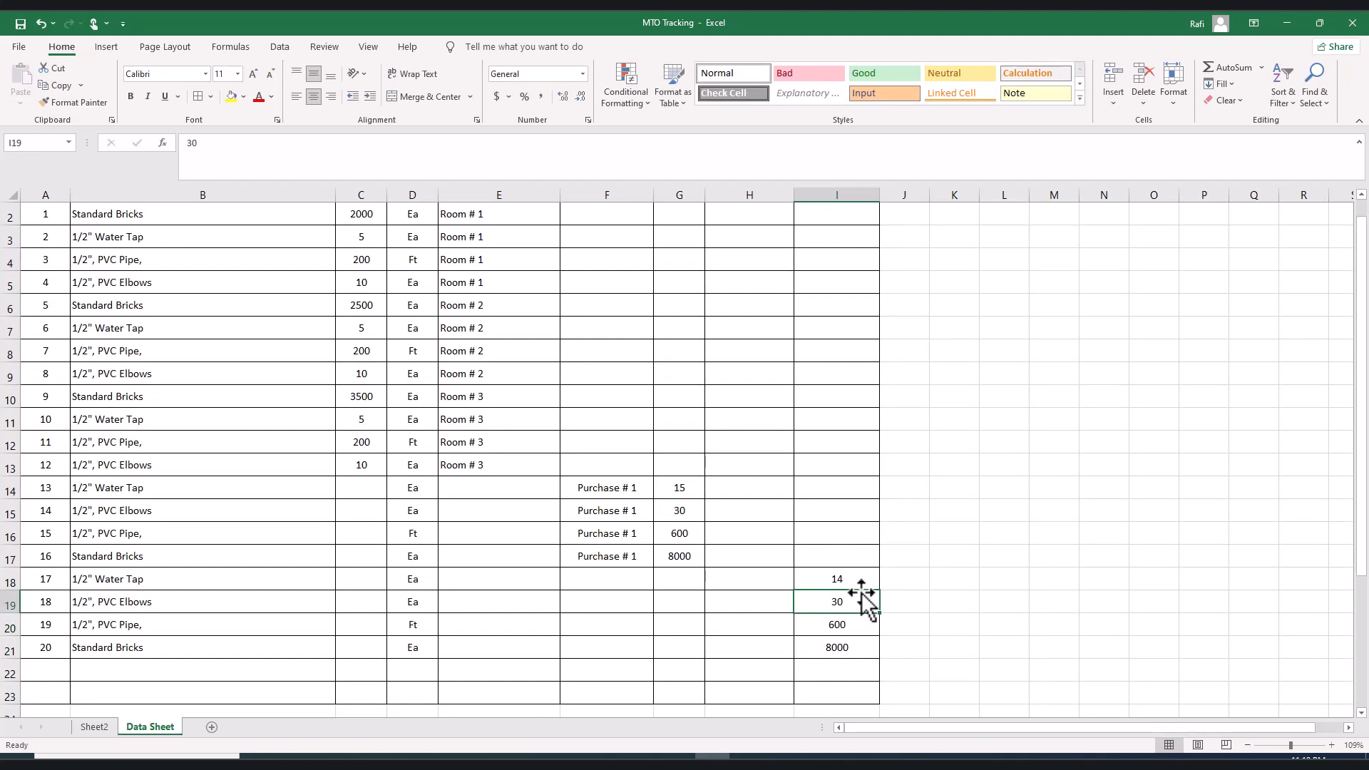
{"action": "type", "text": "28"}
{"action": "key", "text": "Return"}
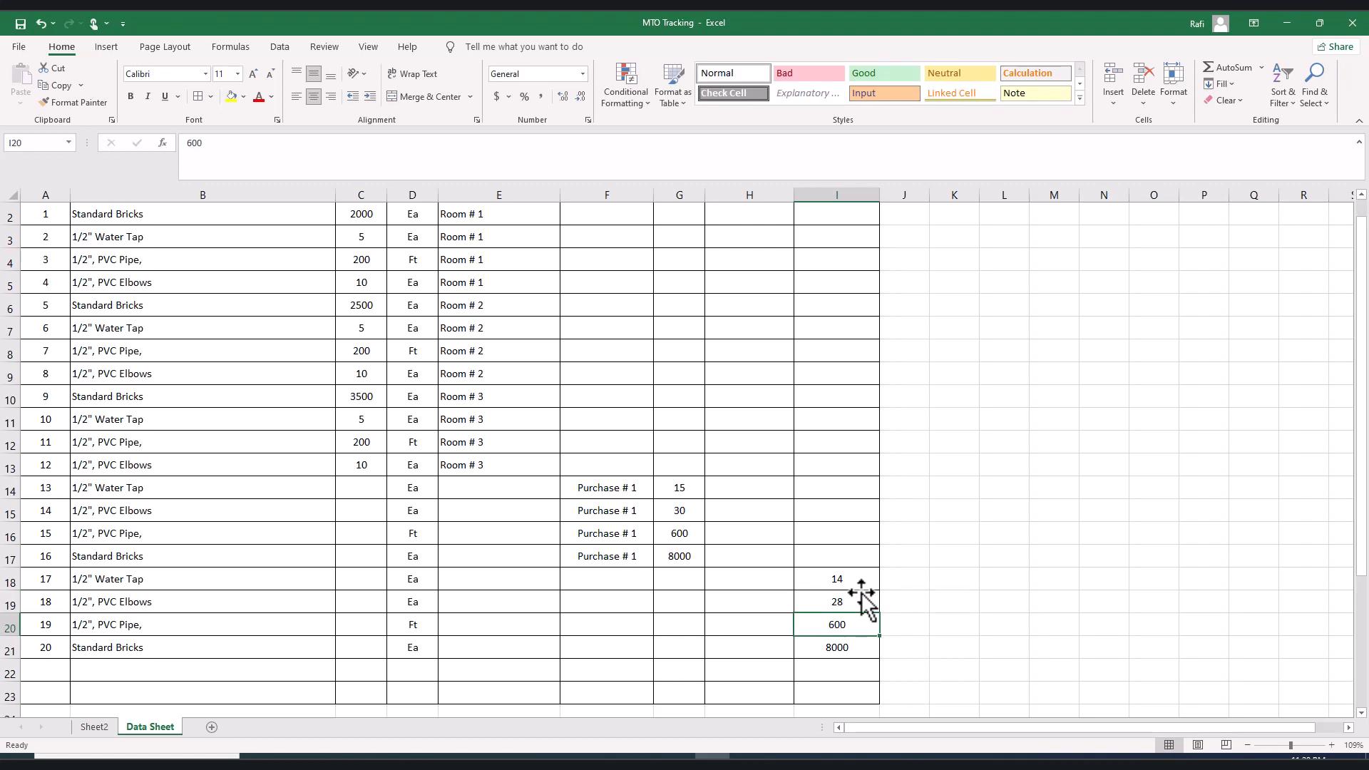
{"action": "type", "text": "580"}
{"action": "key", "text": "Return"}
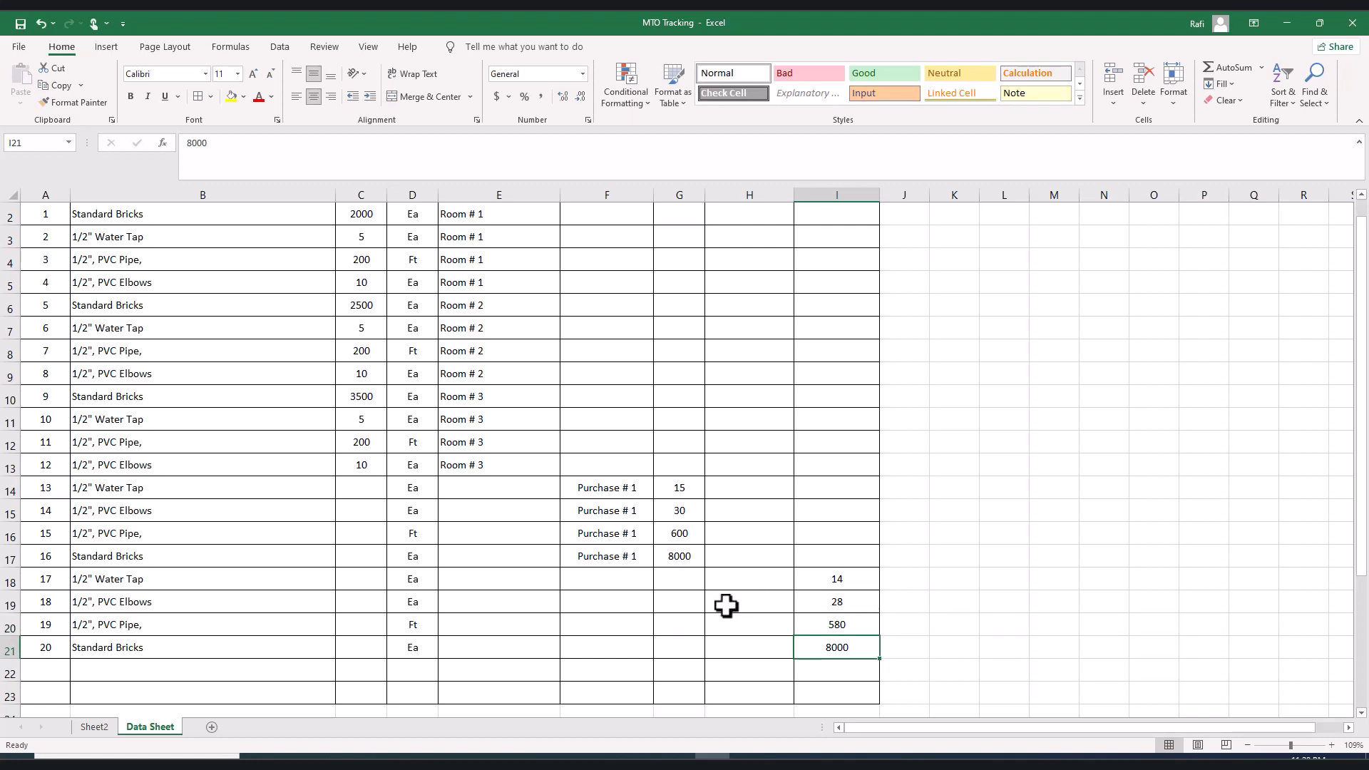
Refresh the PivotTable on Sheet2 and add the Qty Received field to its values below Sum of PO# Qty.
{"action": "right_click", "coordinate": [312, 518]}
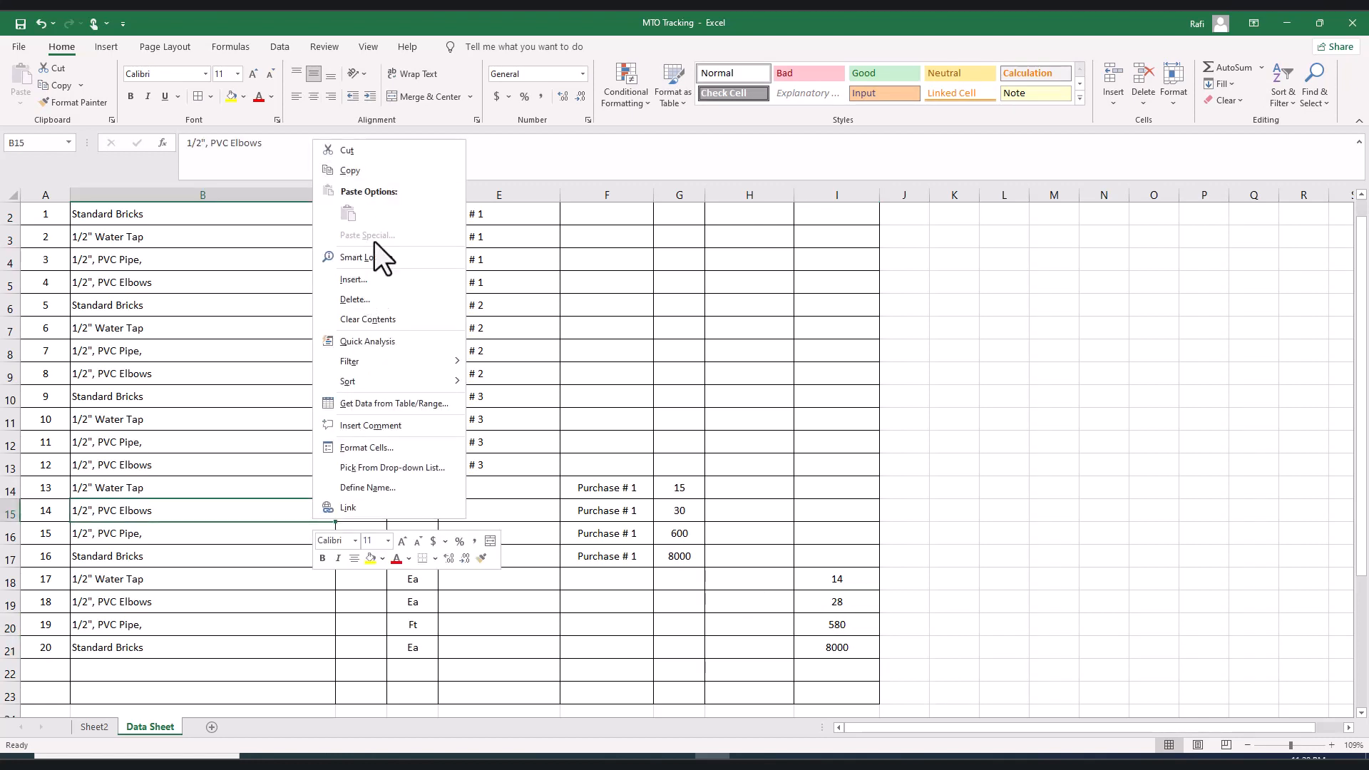
{"action": "left_click", "coordinate": [216, 404]}
{"action": "left_click", "coordinate": [98, 727]}
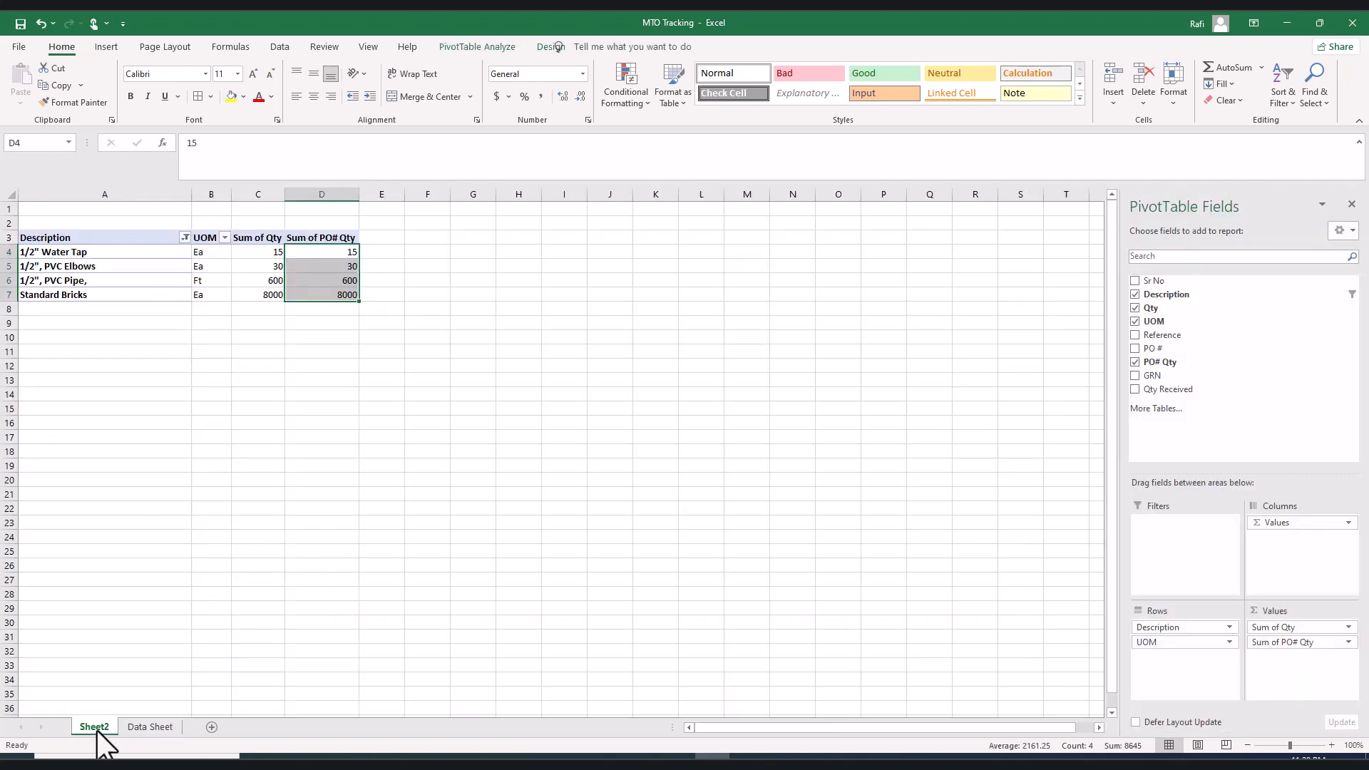
{"action": "left_click", "coordinate": [131, 268]}
{"action": "right_click", "coordinate": [131, 268]}
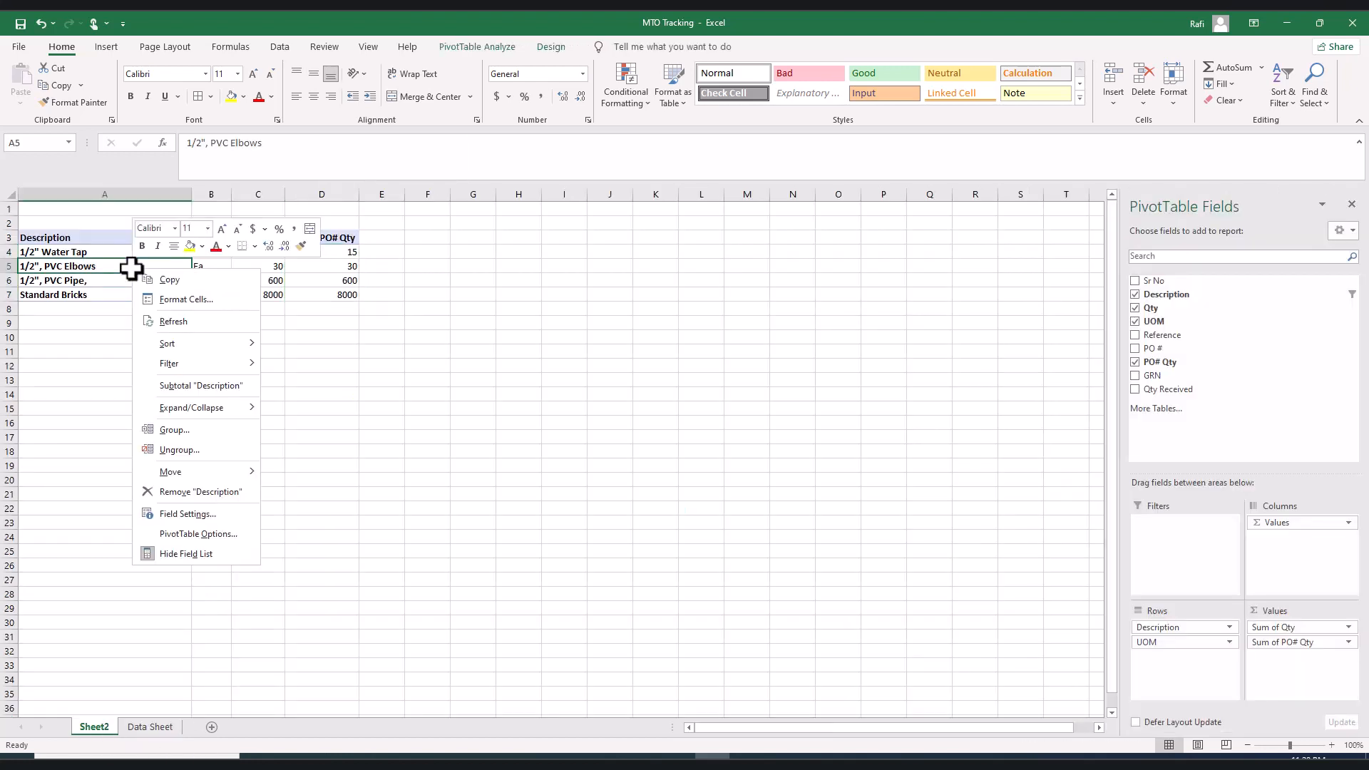
{"action": "left_click", "coordinate": [173, 322]}
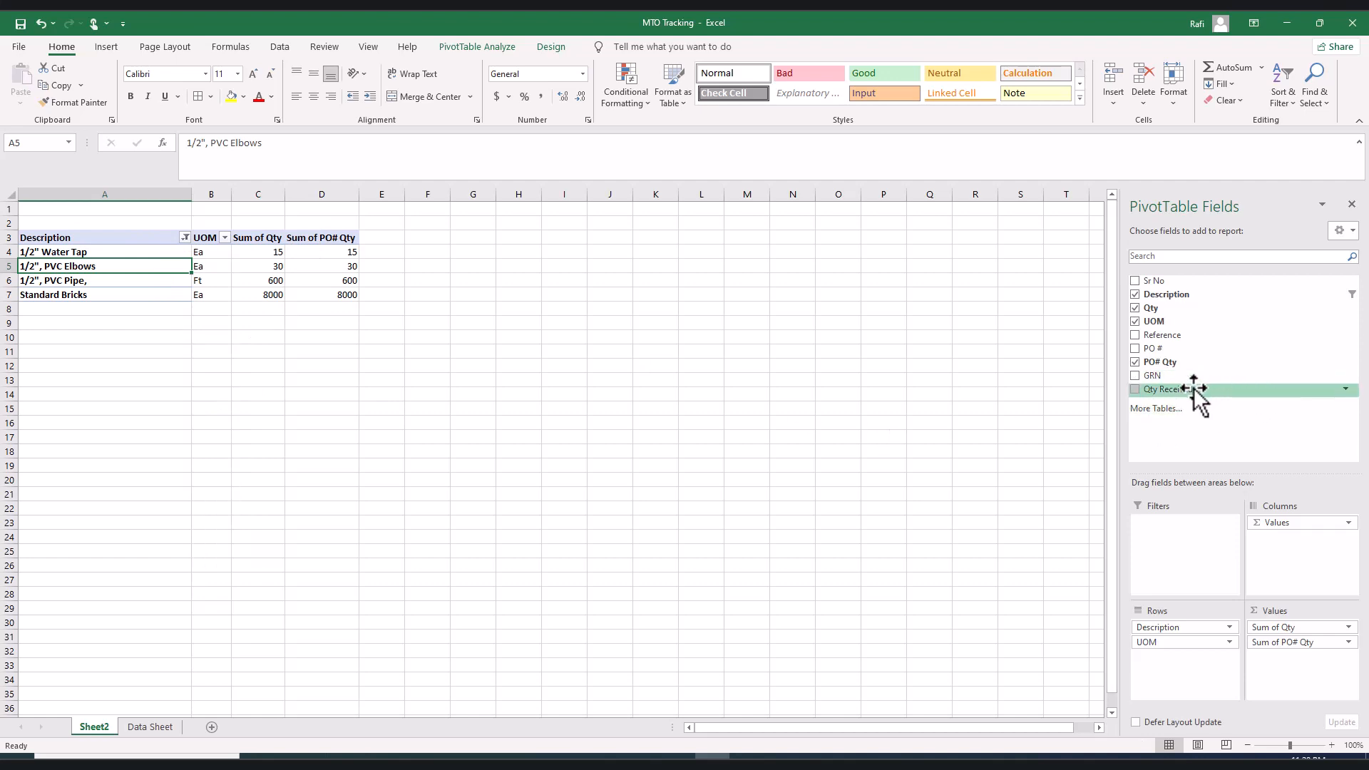
{"action": "left_click_drag", "start_coordinate": [1194, 389], "coordinate": [1294, 667]}
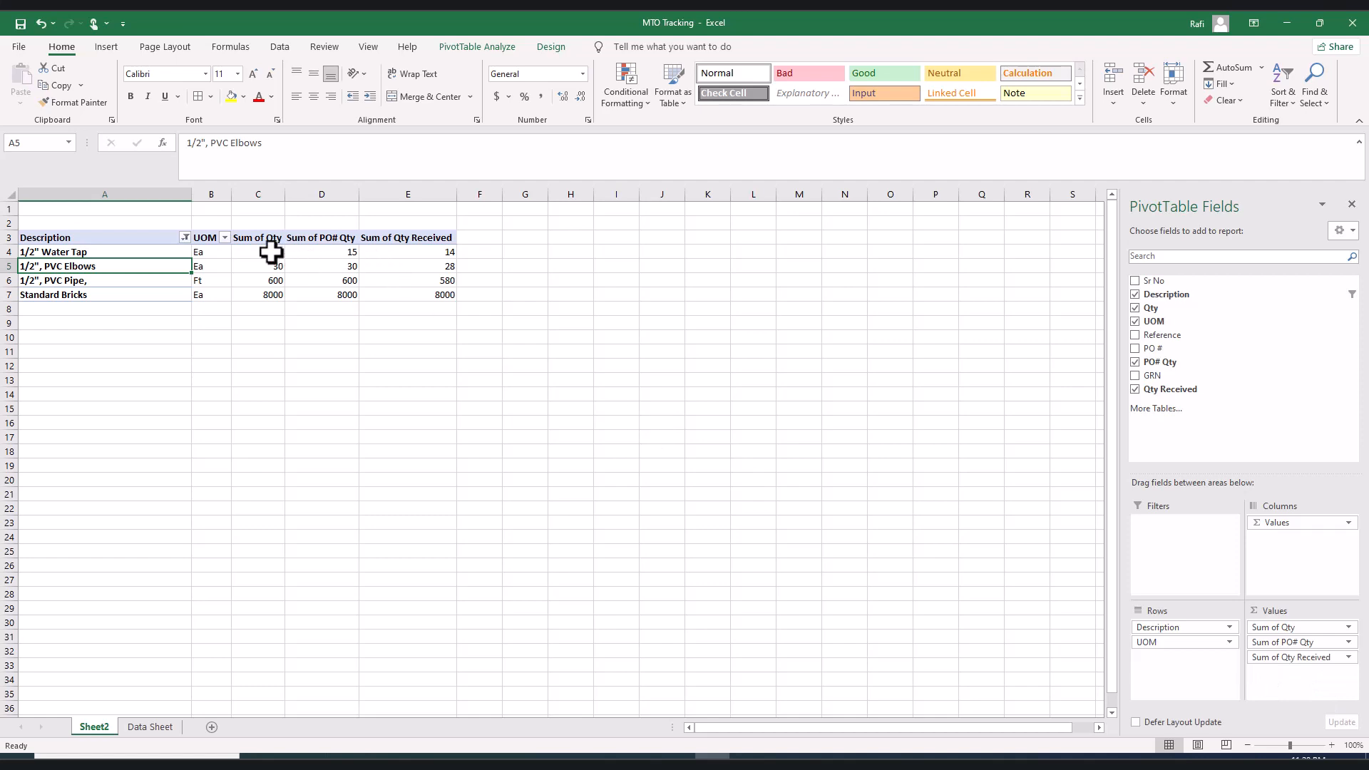
Compare the required, ordered and received quantities of each item in the PivotTable's three value columns.
{"action": "left_click_drag", "start_coordinate": [270, 251], "coordinate": [268, 295]}
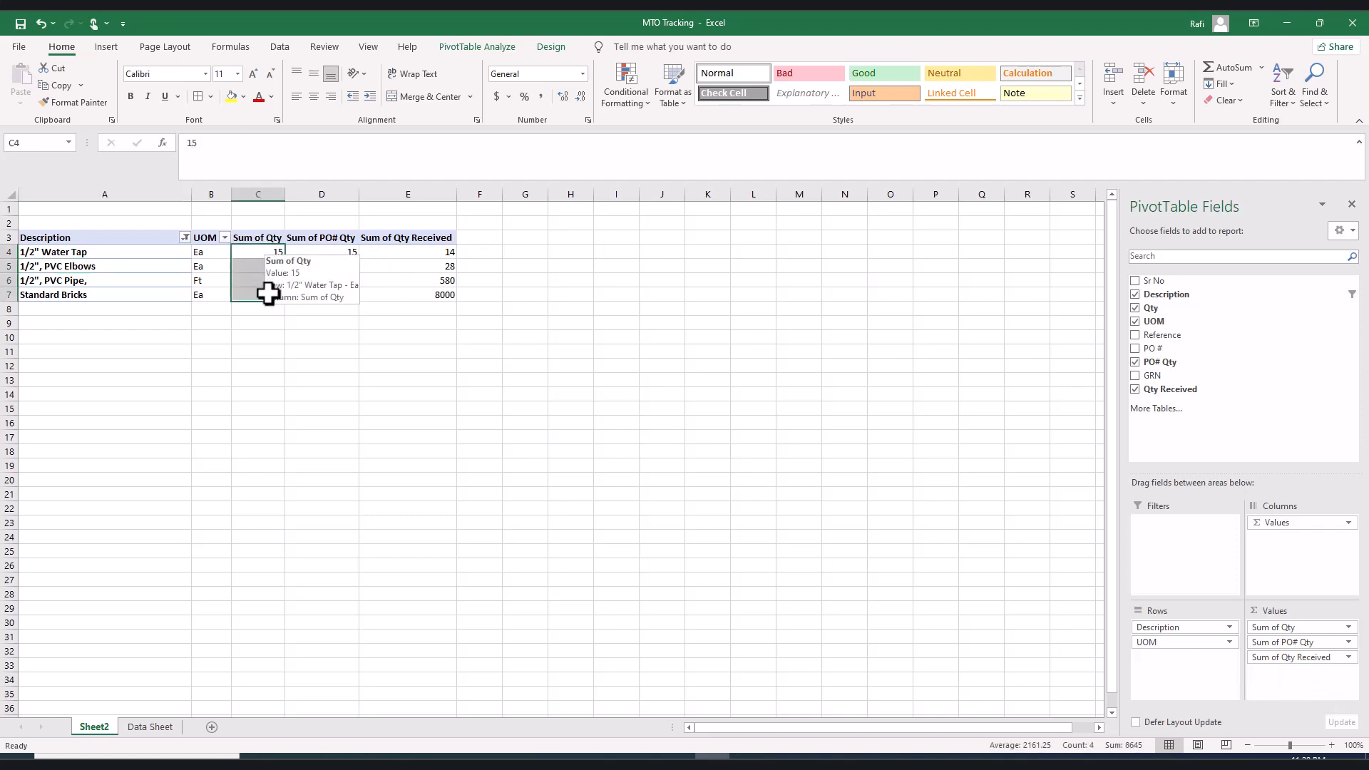
{"action": "left_click_drag", "start_coordinate": [327, 252], "coordinate": [332, 288]}
{"action": "left_click_drag", "start_coordinate": [416, 257], "coordinate": [415, 293]}
{"action": "left_click", "coordinate": [428, 255]}
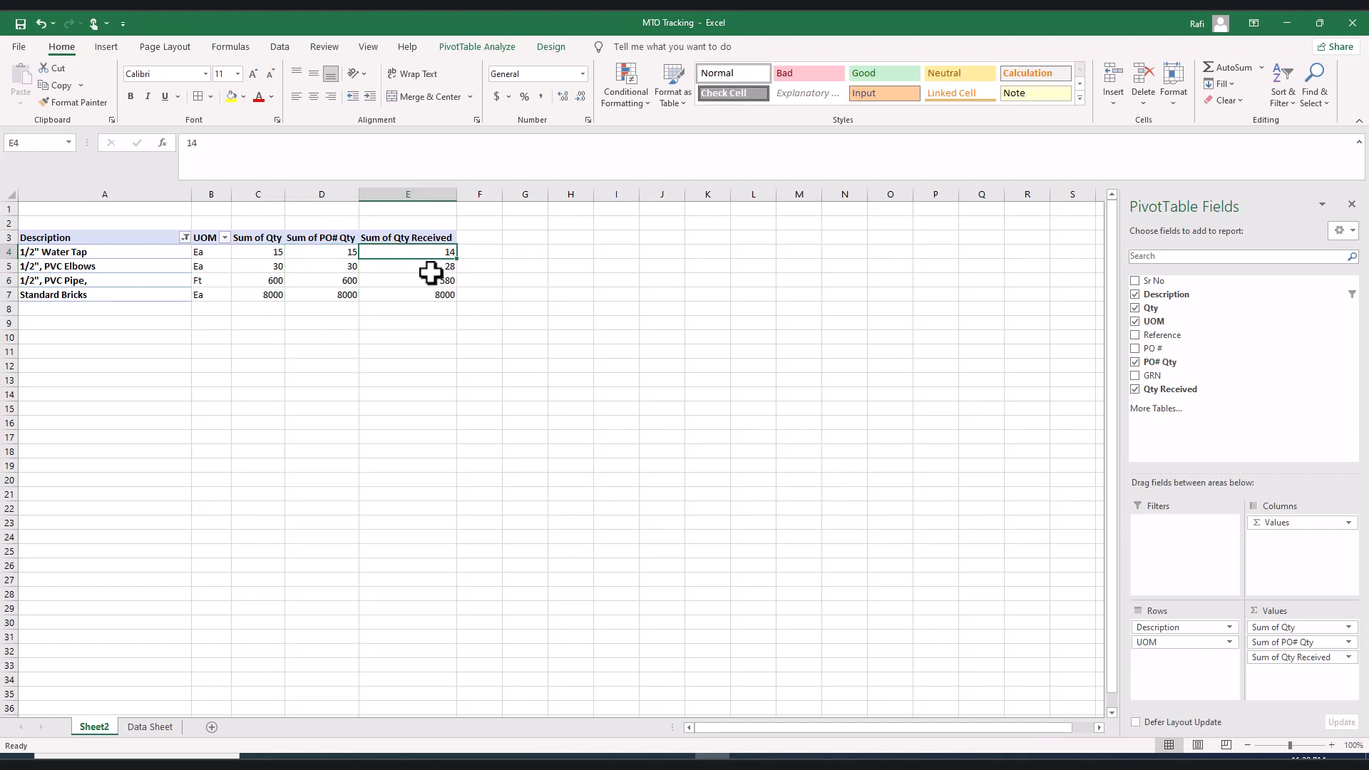
{"action": "left_click", "coordinate": [428, 269]}
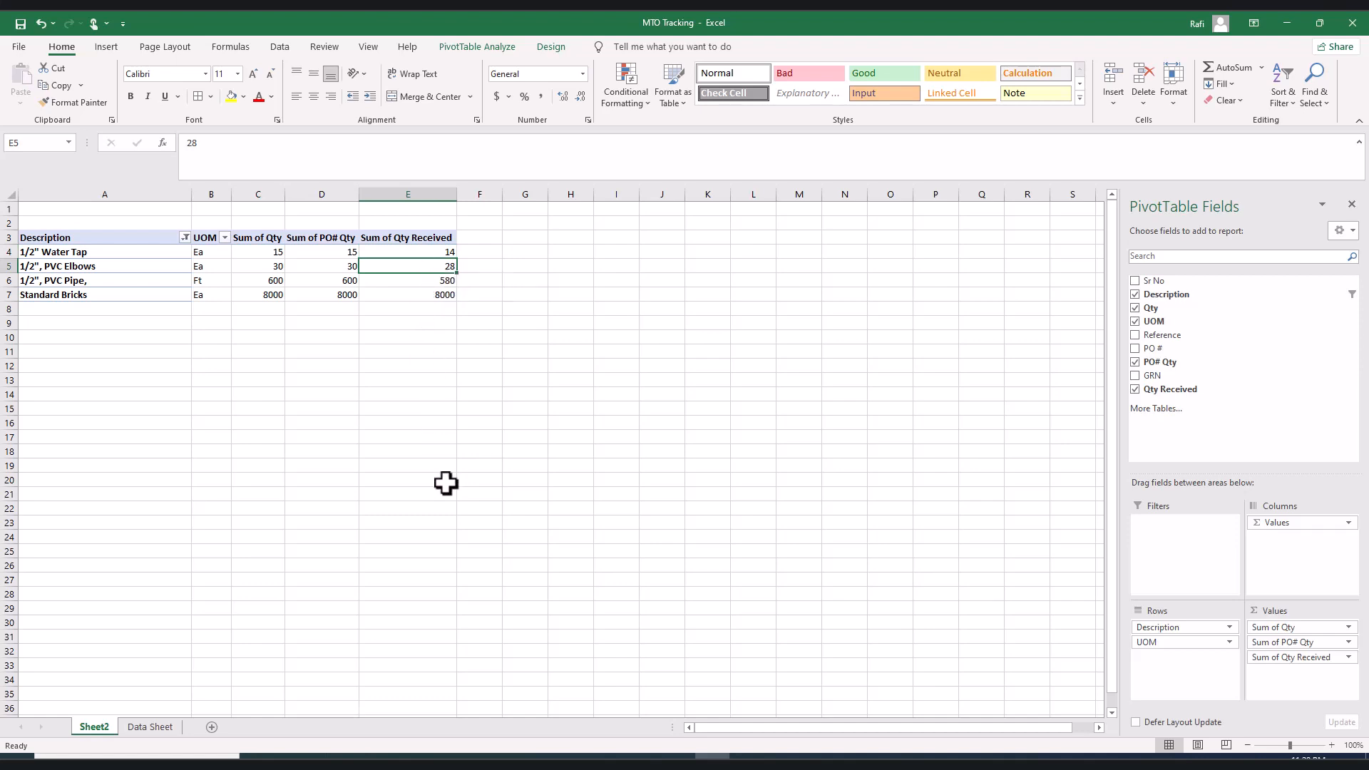
{"action": "left_click", "coordinate": [436, 281]}
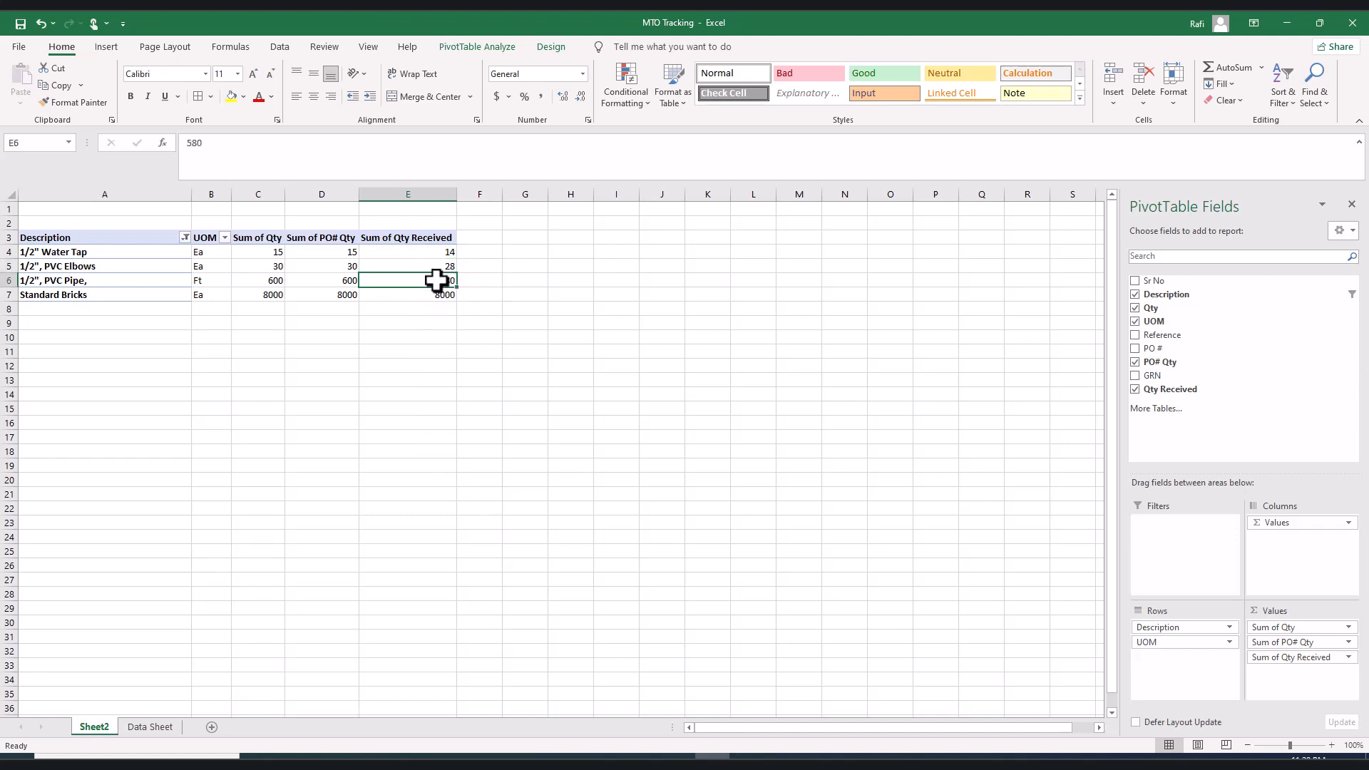
Copy the Room # 1 Standard Bricks entry from B2:E2 of the Data Sheet into row 22 and set its Qty to 500.
{"action": "left_click", "coordinate": [149, 727]}
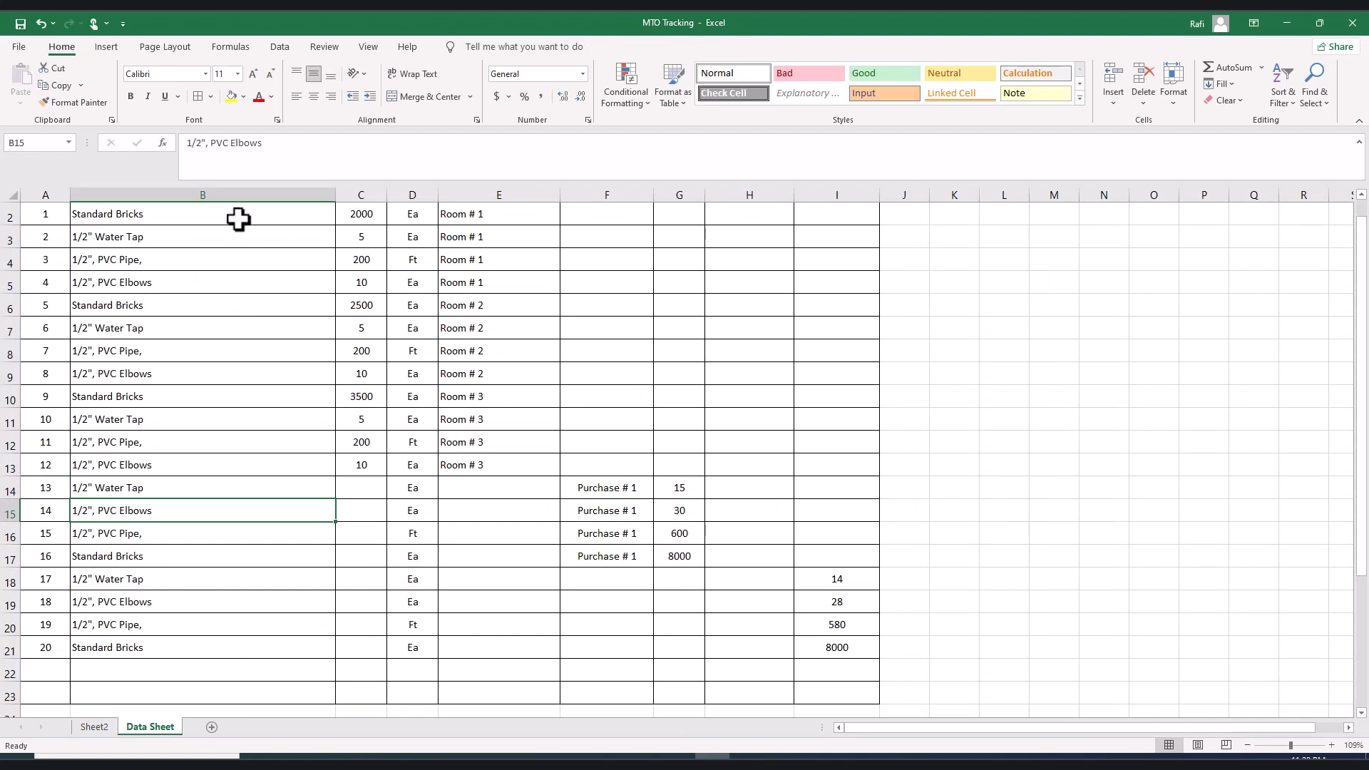
{"action": "left_click", "coordinate": [211, 215]}
{"action": "left_click_drag", "start_coordinate": [322, 218], "coordinate": [458, 212]}
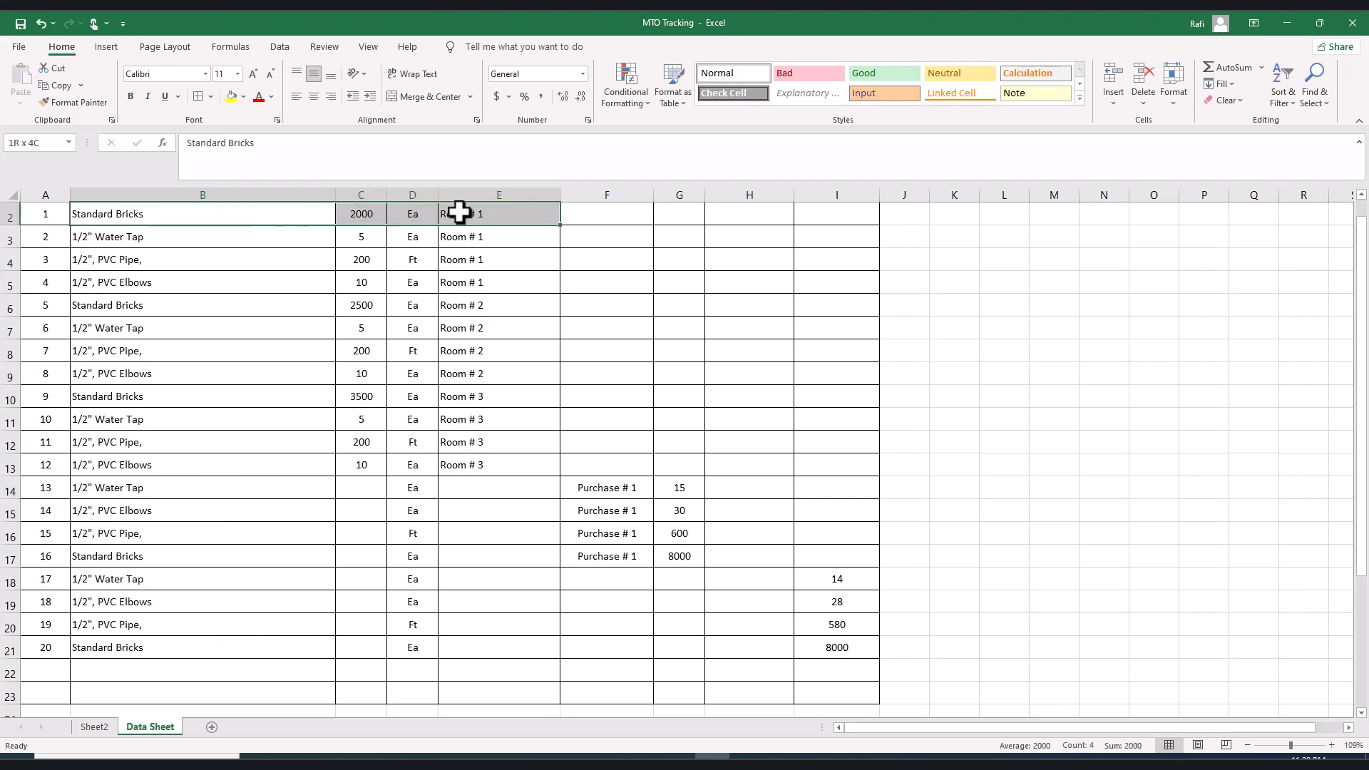
{"action": "key", "text": "ctrl+c"}
{"action": "left_click", "coordinate": [146, 672]}
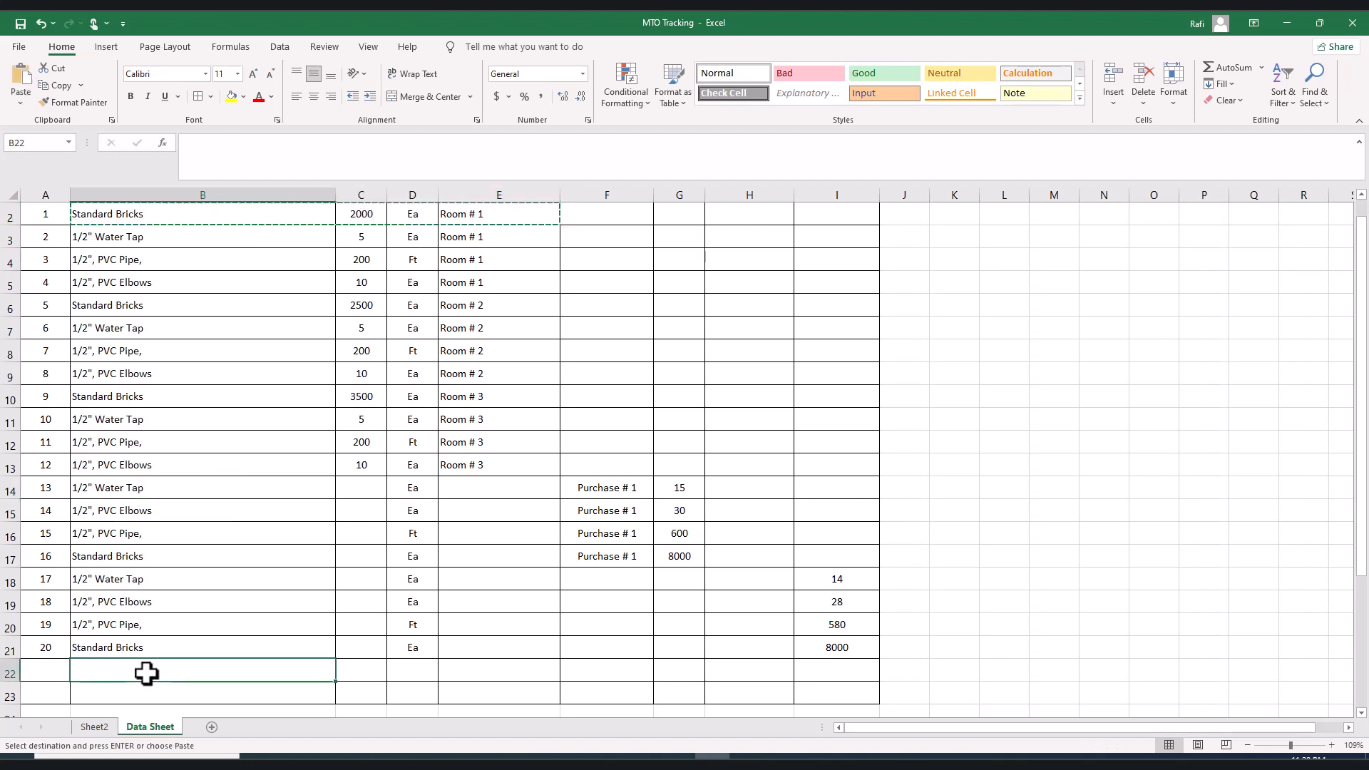
{"action": "key", "text": "ctrl+v"}
{"action": "left_click", "coordinate": [365, 673]}
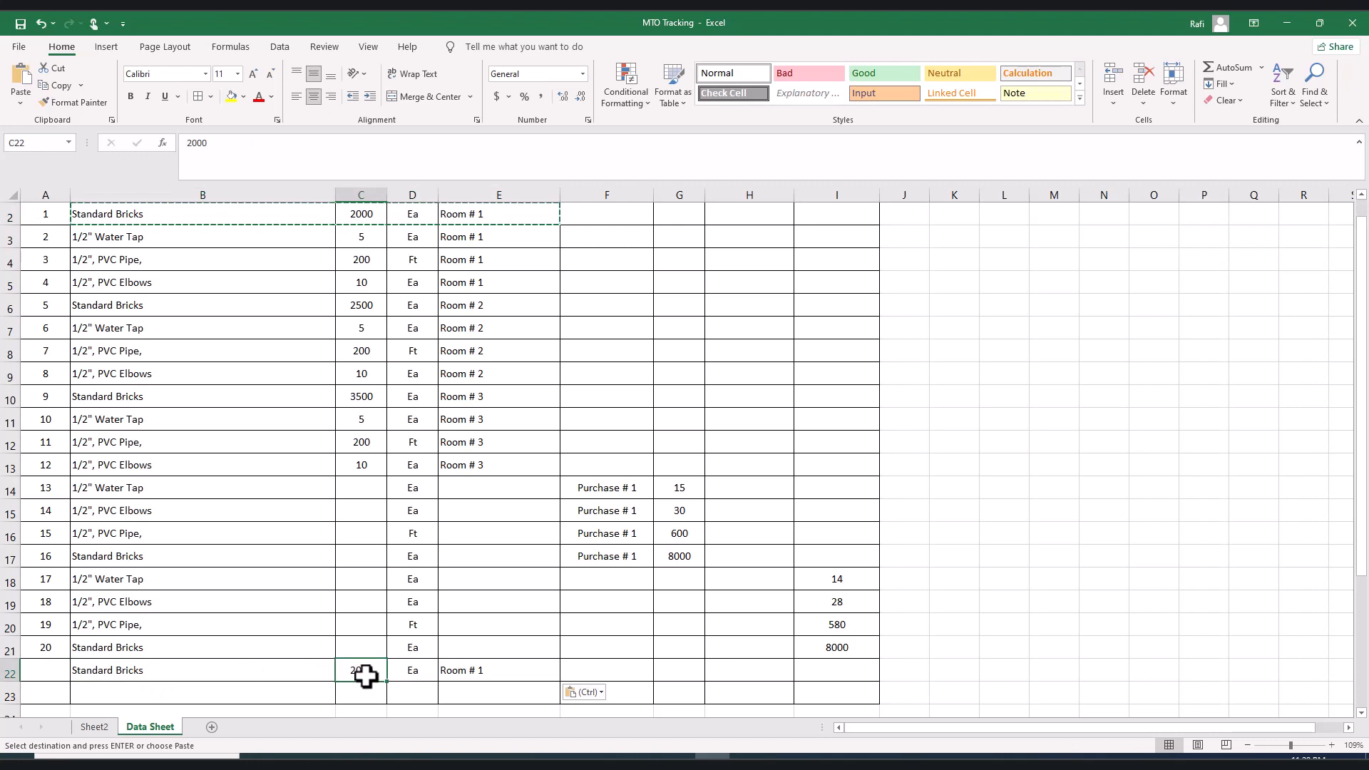
{"action": "type", "text": "500"}
{"action": "key", "text": "Return"}
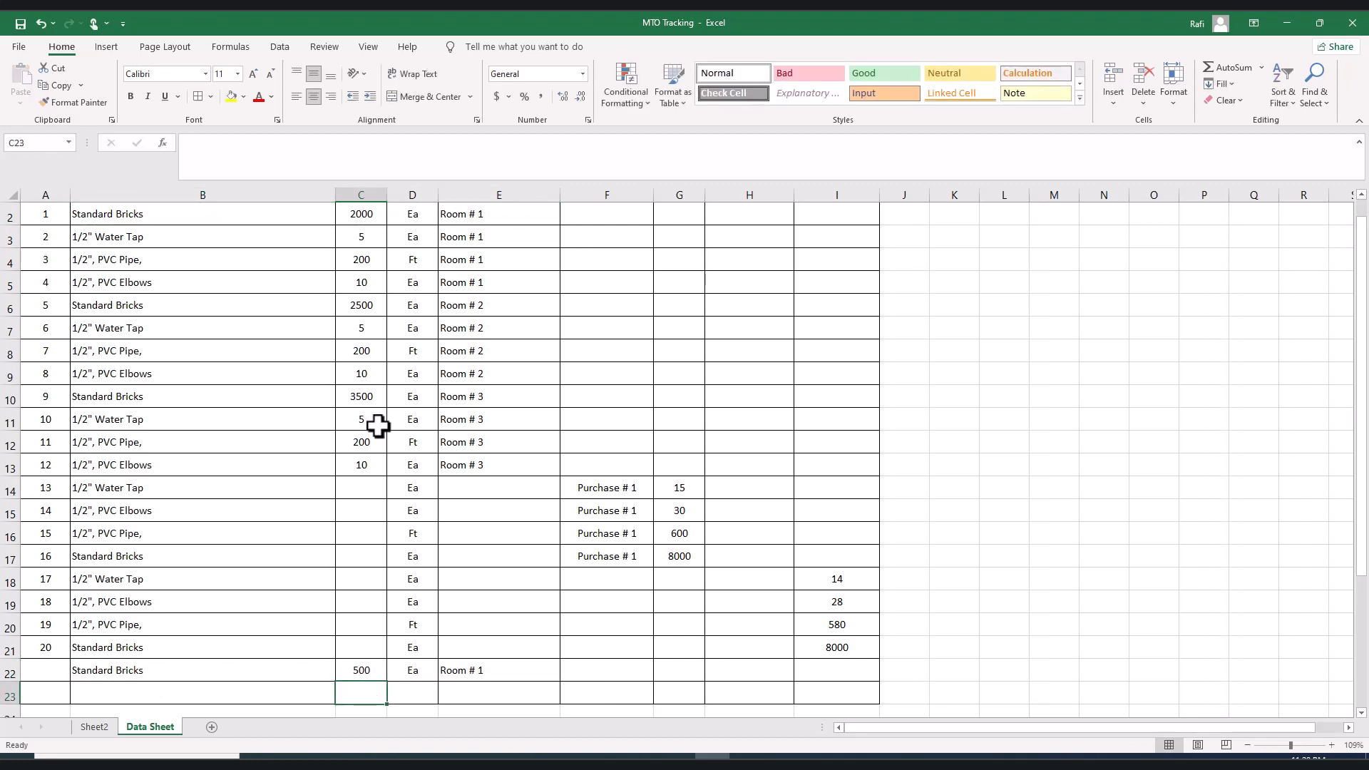
Copy the Room # 2 1/2" Water Tap entry from B7:E7 into row 23 and set its Qty to 6.
{"action": "left_click_drag", "start_coordinate": [166, 327], "coordinate": [470, 330]}
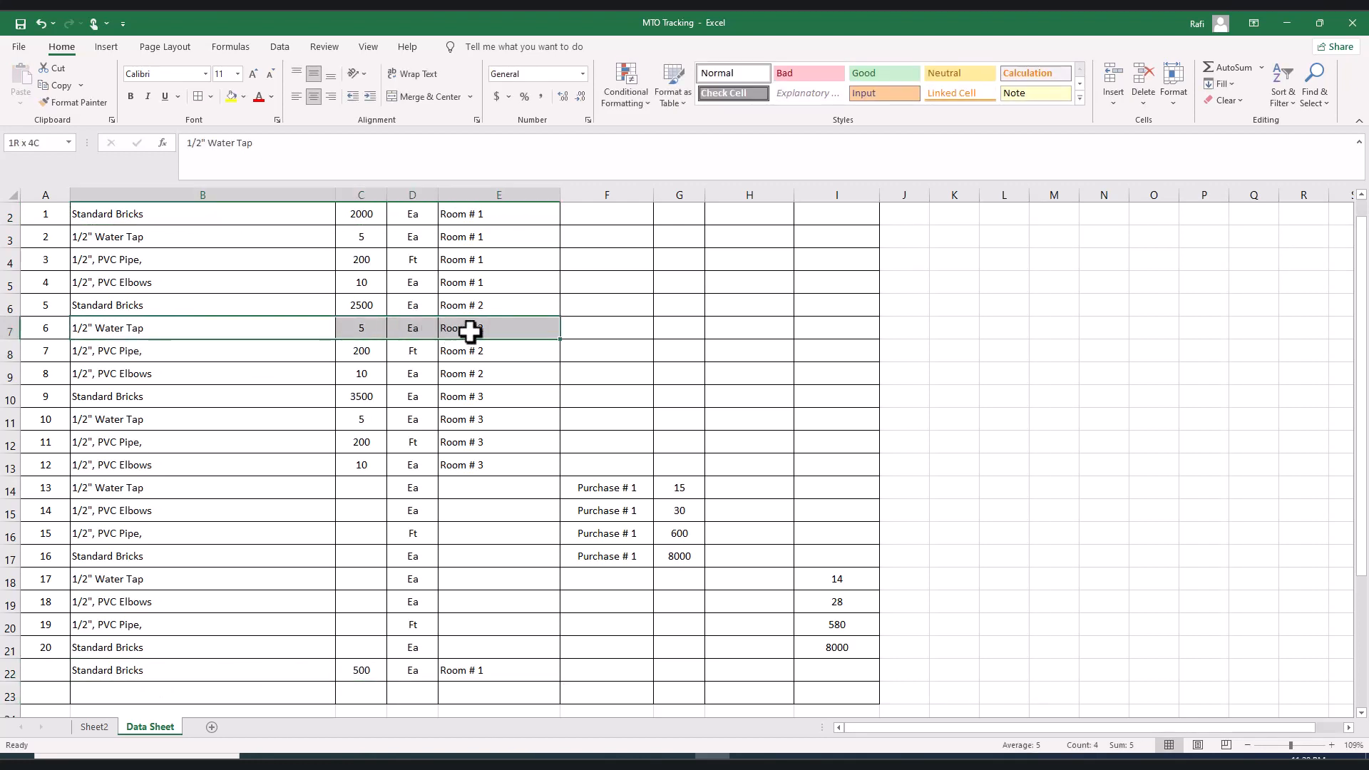
{"action": "key", "text": "ctrl+c"}
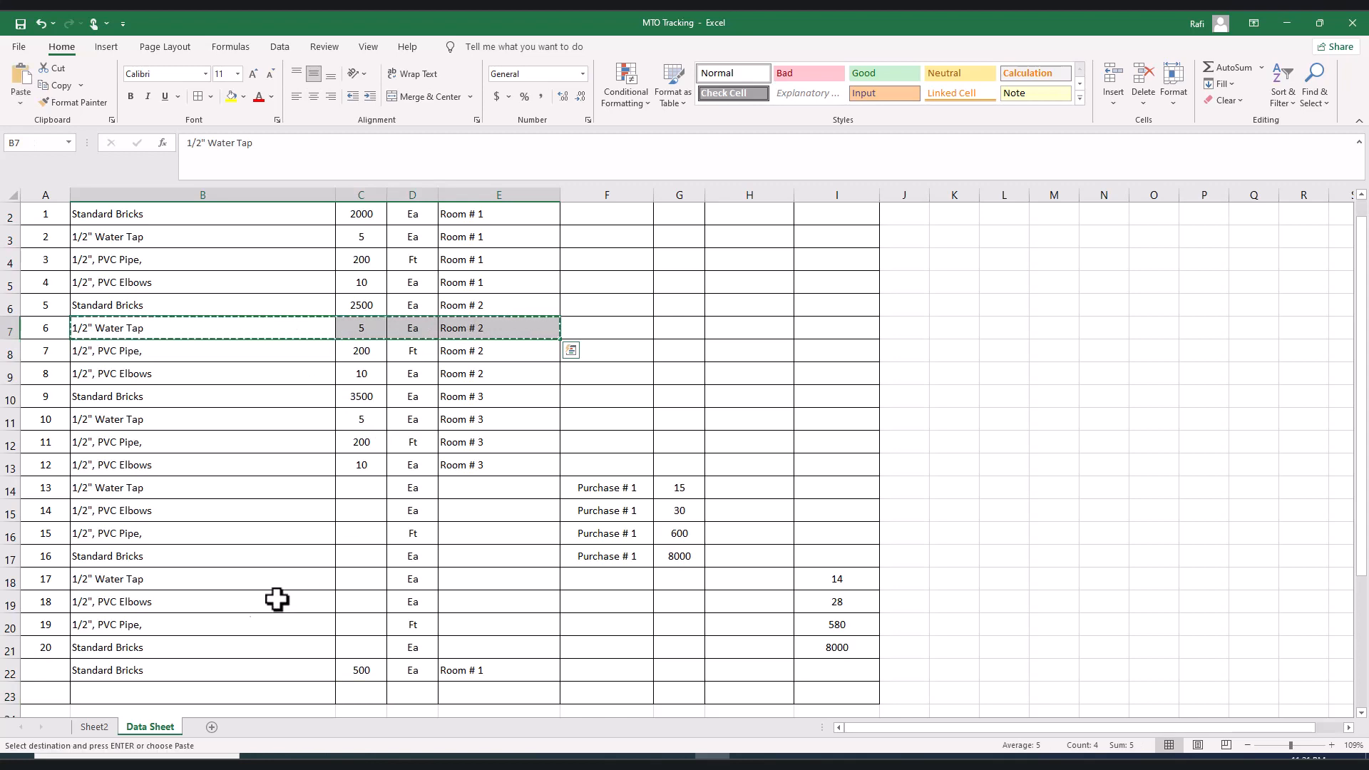
{"action": "left_click", "coordinate": [153, 695]}
{"action": "key", "text": "ctrl+v"}
{"action": "double_click", "coordinate": [362, 695]}
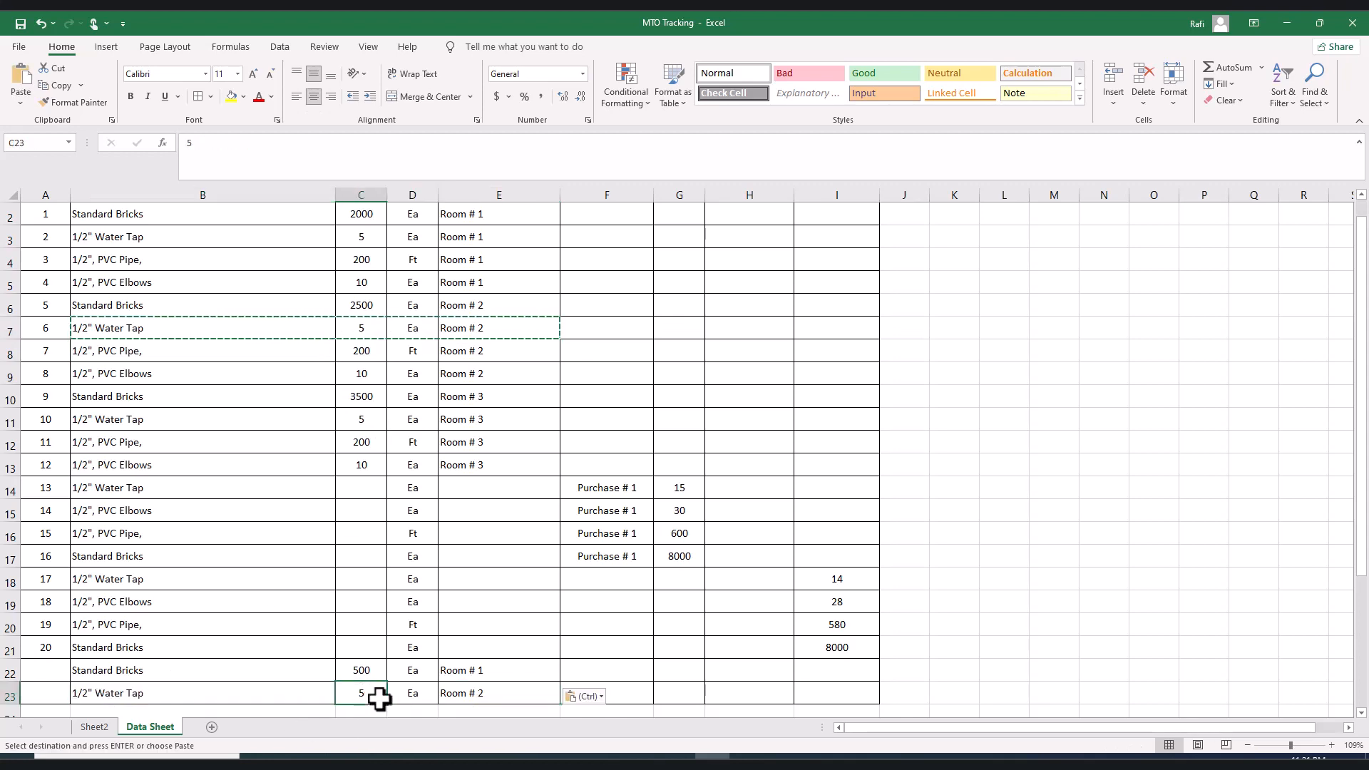
{"action": "key", "text": "Delete"}
{"action": "type", "text": "6"}
{"action": "key", "text": "Return"}
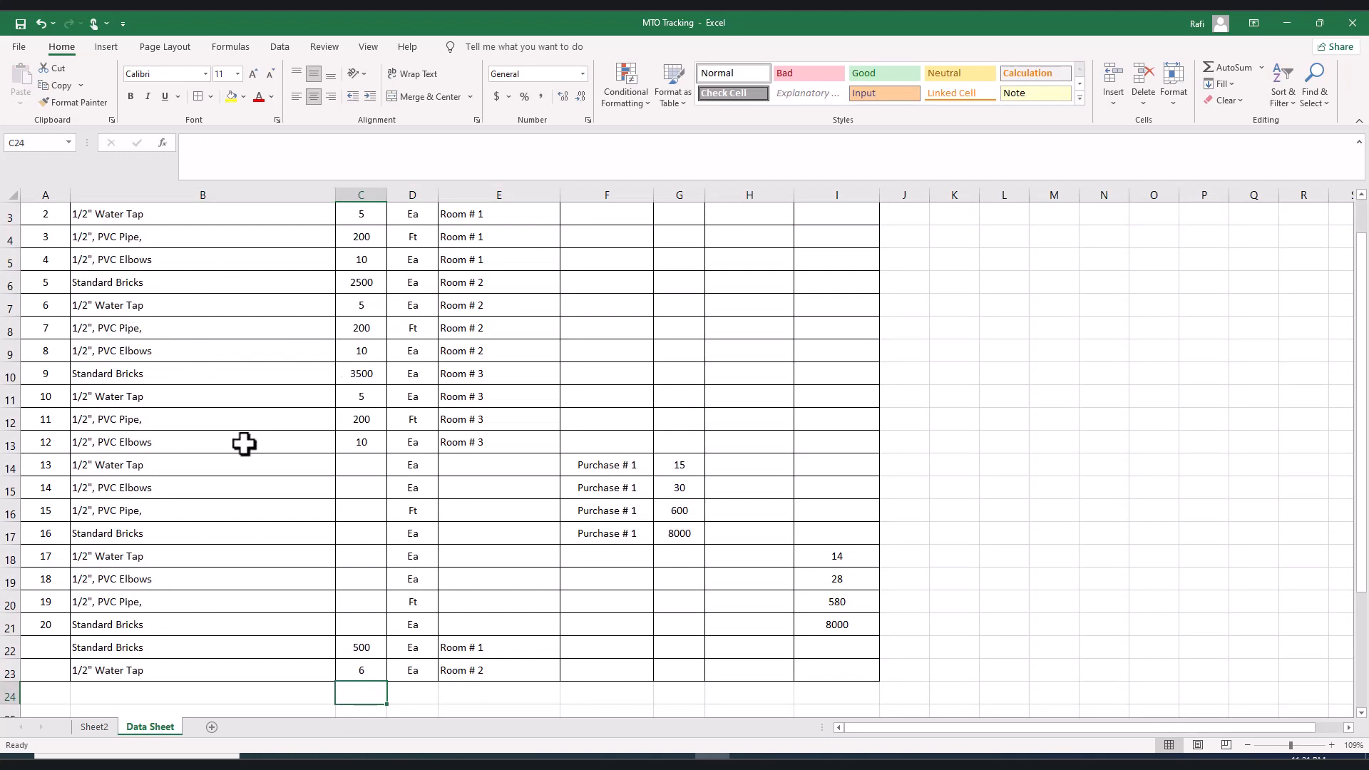
Copy the Room # 3 1/2", PVC Elbows entry from B13:E13 into row 24 and set its Qty to 15.
{"action": "left_click_drag", "start_coordinate": [125, 441], "coordinate": [477, 443]}
{"action": "key", "text": "ctrl+c"}
{"action": "left_click", "coordinate": [113, 696]}
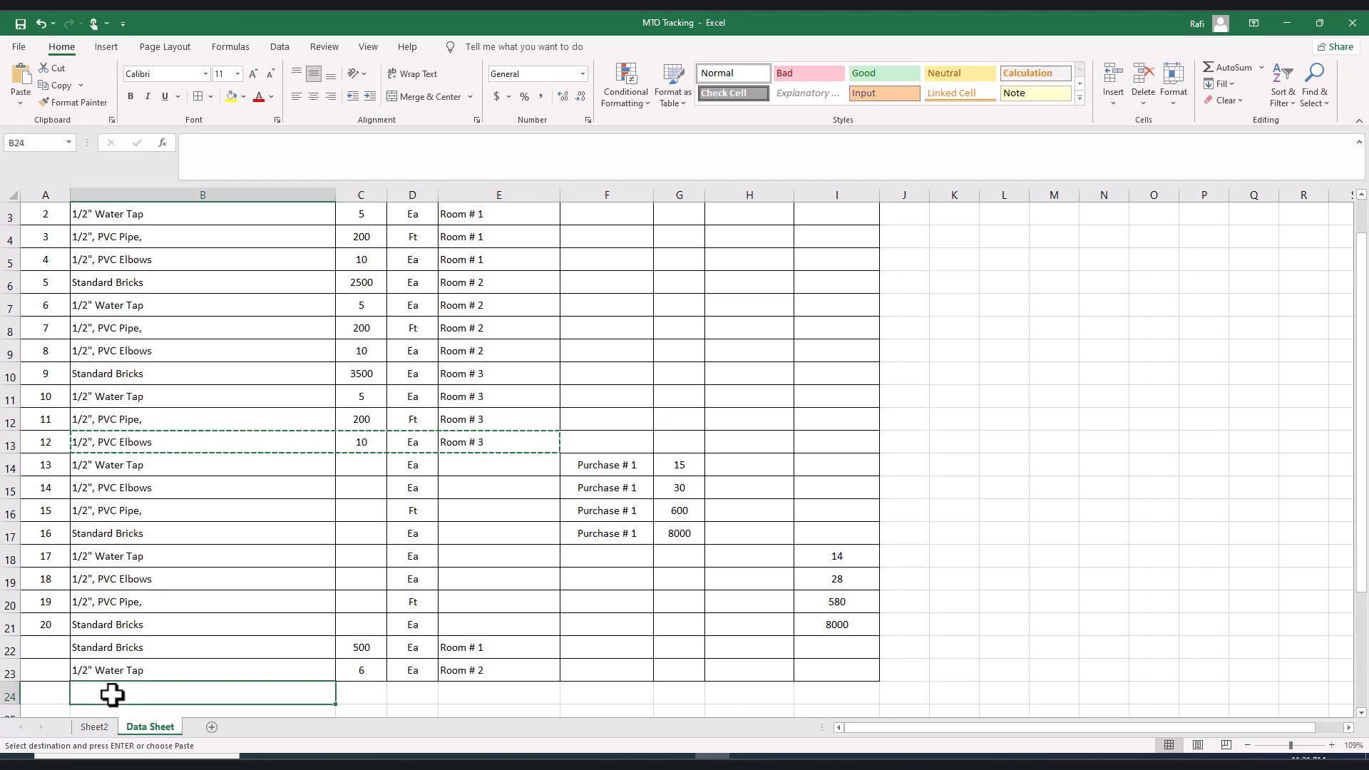
{"action": "key", "text": "ctrl+v"}
{"action": "left_click", "coordinate": [361, 693]}
{"action": "key", "text": "BackSpace"}
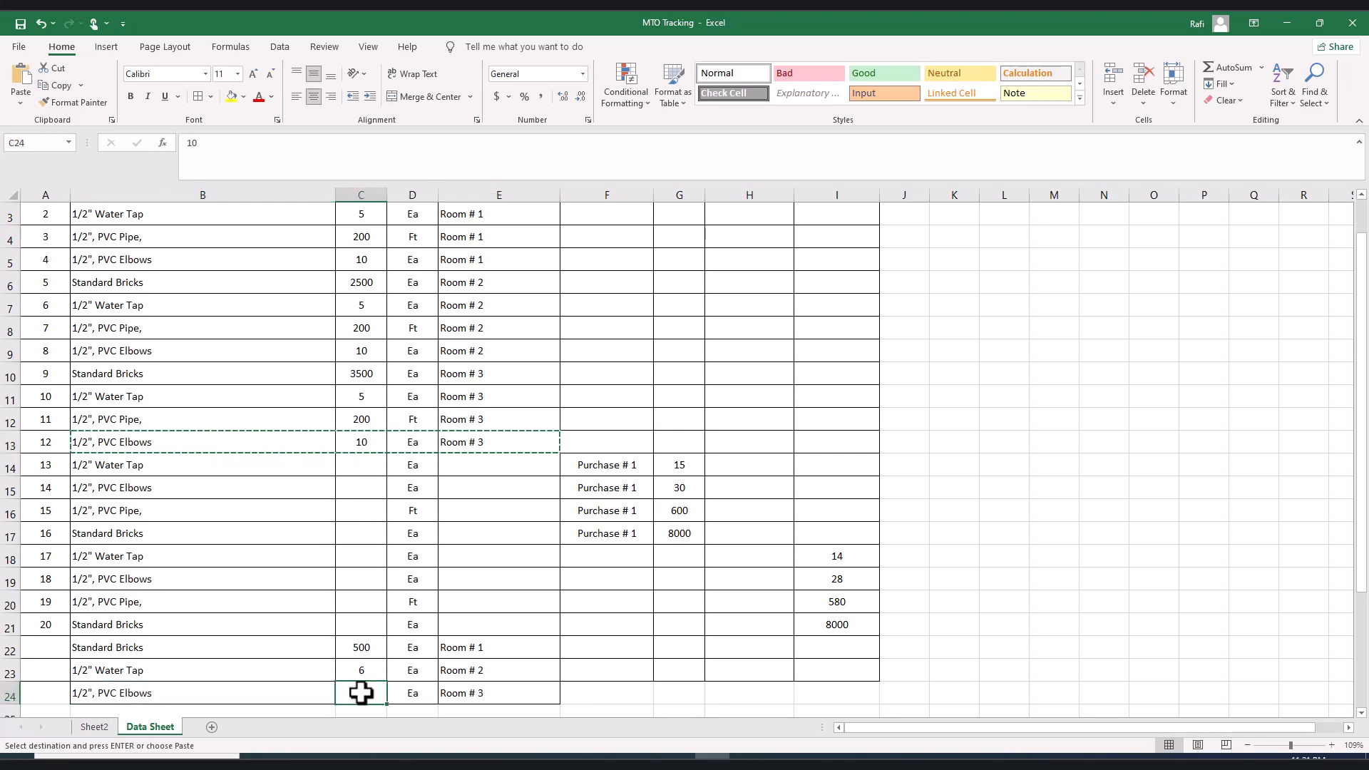
{"action": "key", "text": "Return"}
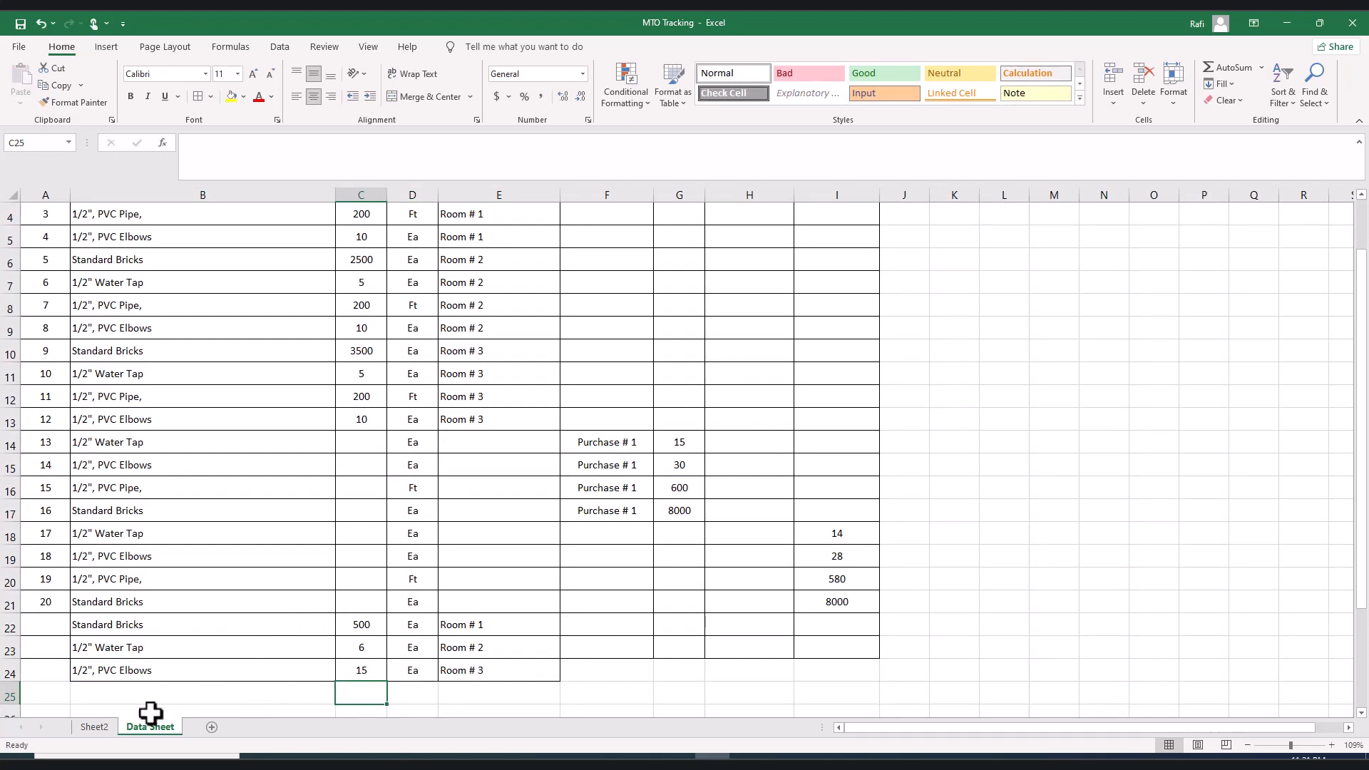
Refresh the PivotTable on Sheet2 and check the 1/2" Water Tap required quantity against its received quantity.
{"action": "left_click", "coordinate": [100, 728]}
{"action": "left_click", "coordinate": [161, 271]}
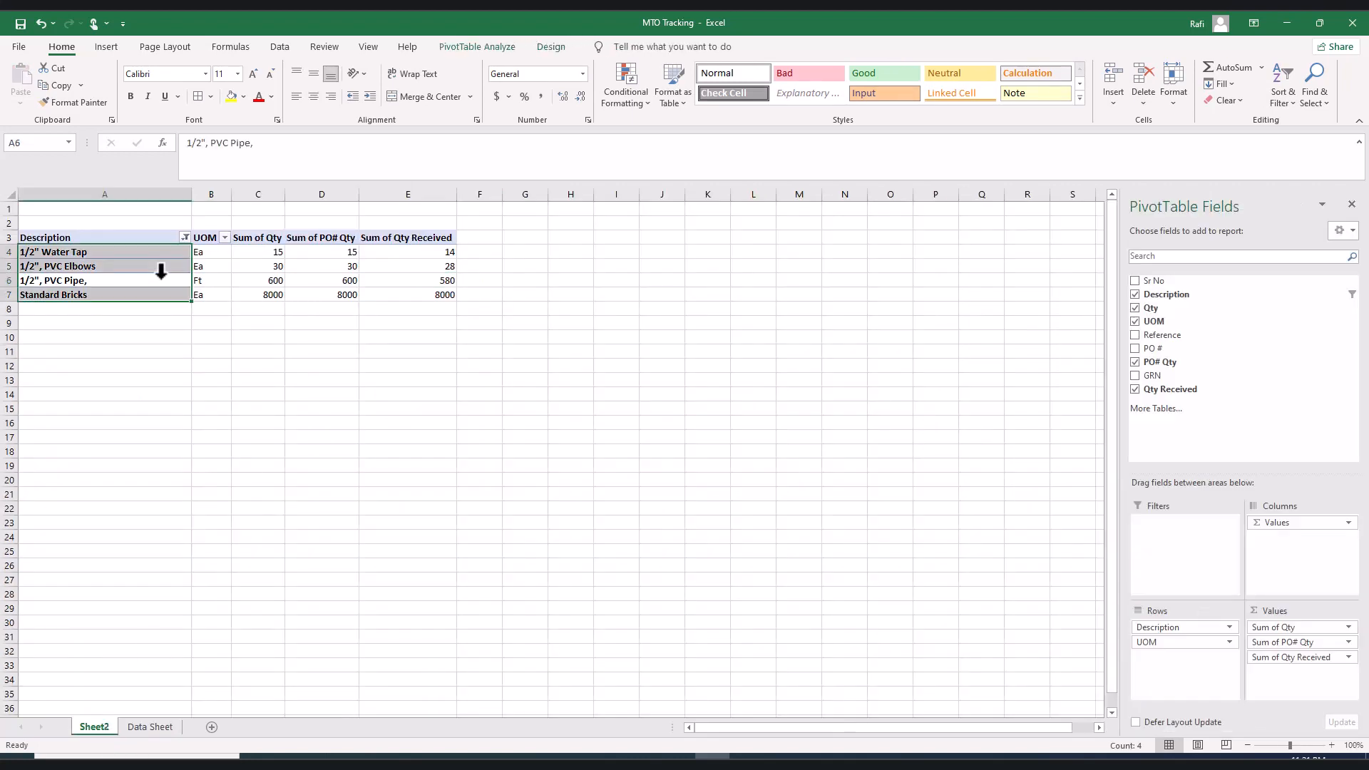
{"action": "right_click", "coordinate": [163, 276]}
{"action": "left_click", "coordinate": [199, 335]}
{"action": "left_click", "coordinate": [270, 249]}
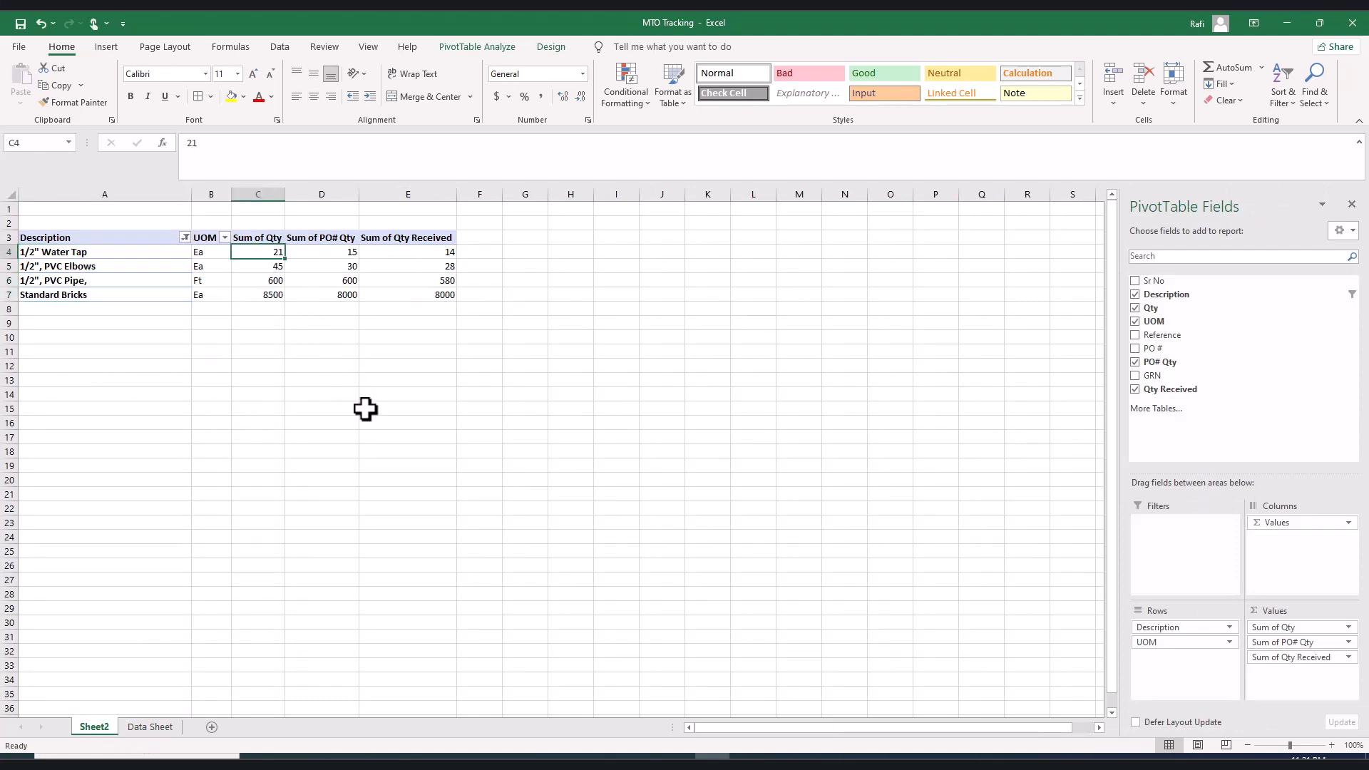
{"action": "left_click", "coordinate": [442, 253]}
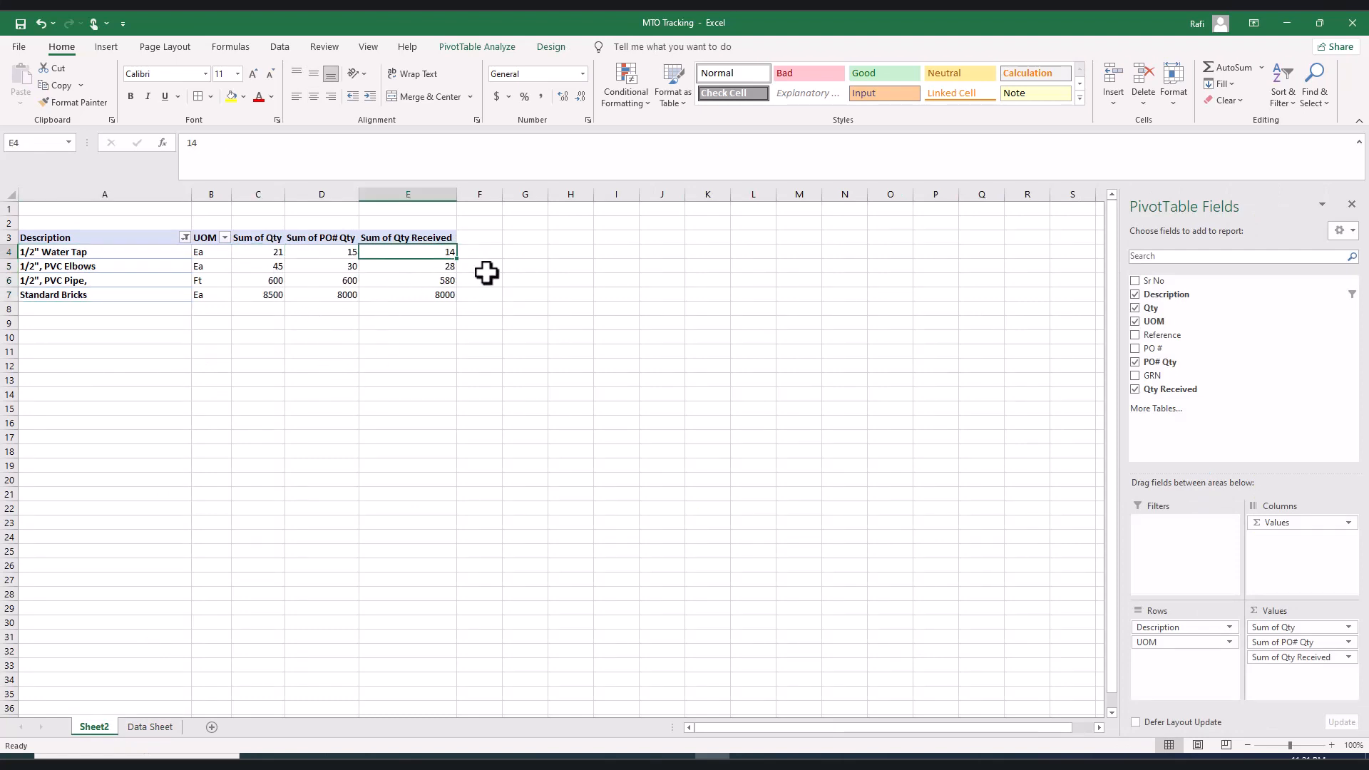
Calculate required minus received quantity with =C4-E4 in G4 and fill the formula through G7.
{"action": "left_click", "coordinate": [524, 252]}
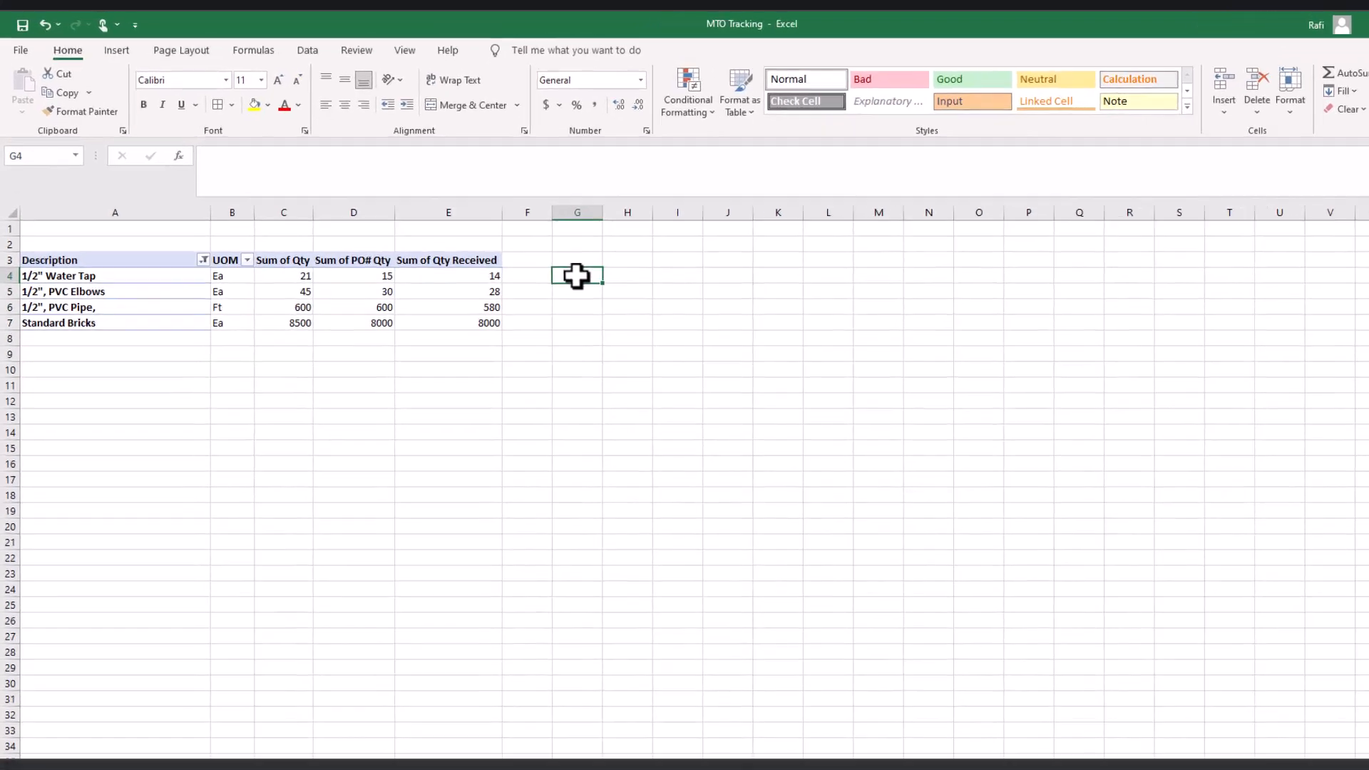
{"action": "type", "text": "="}
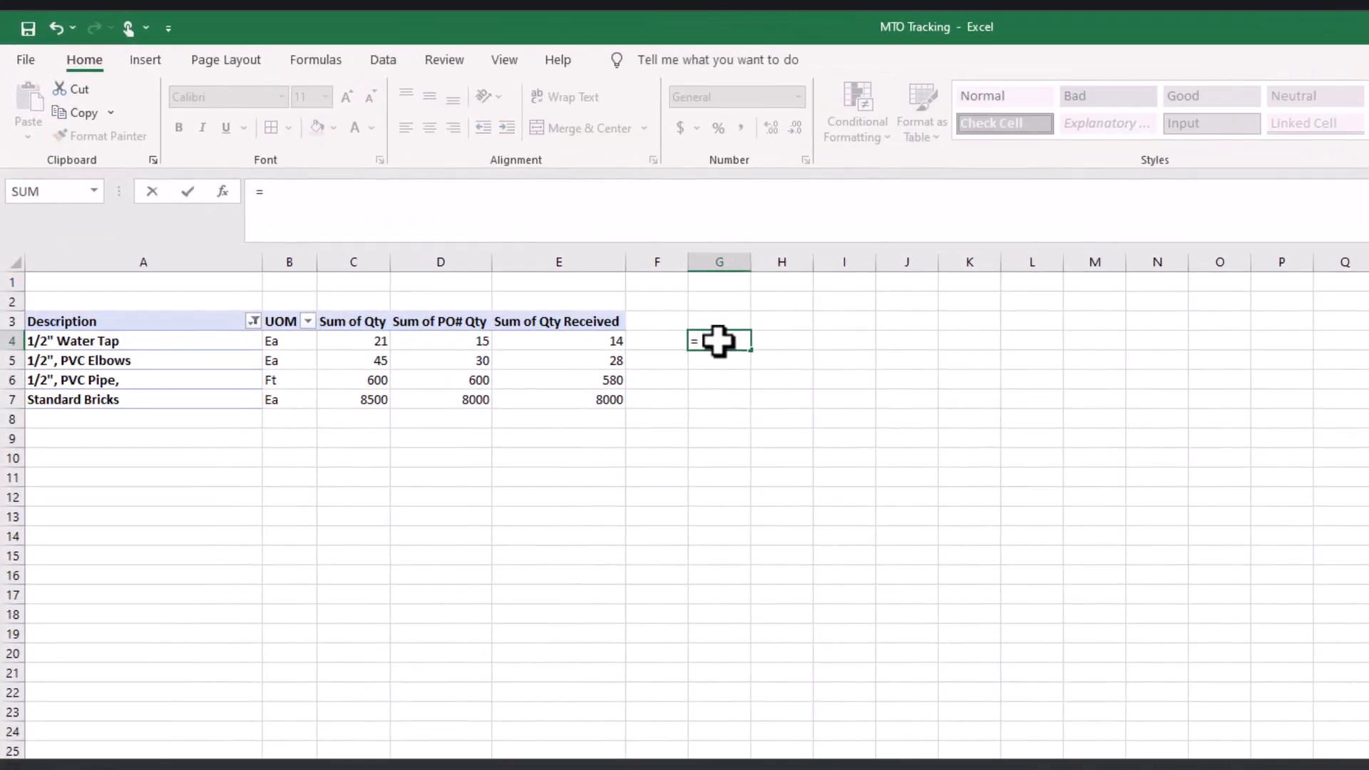
{"action": "left_click", "coordinate": [362, 336]}
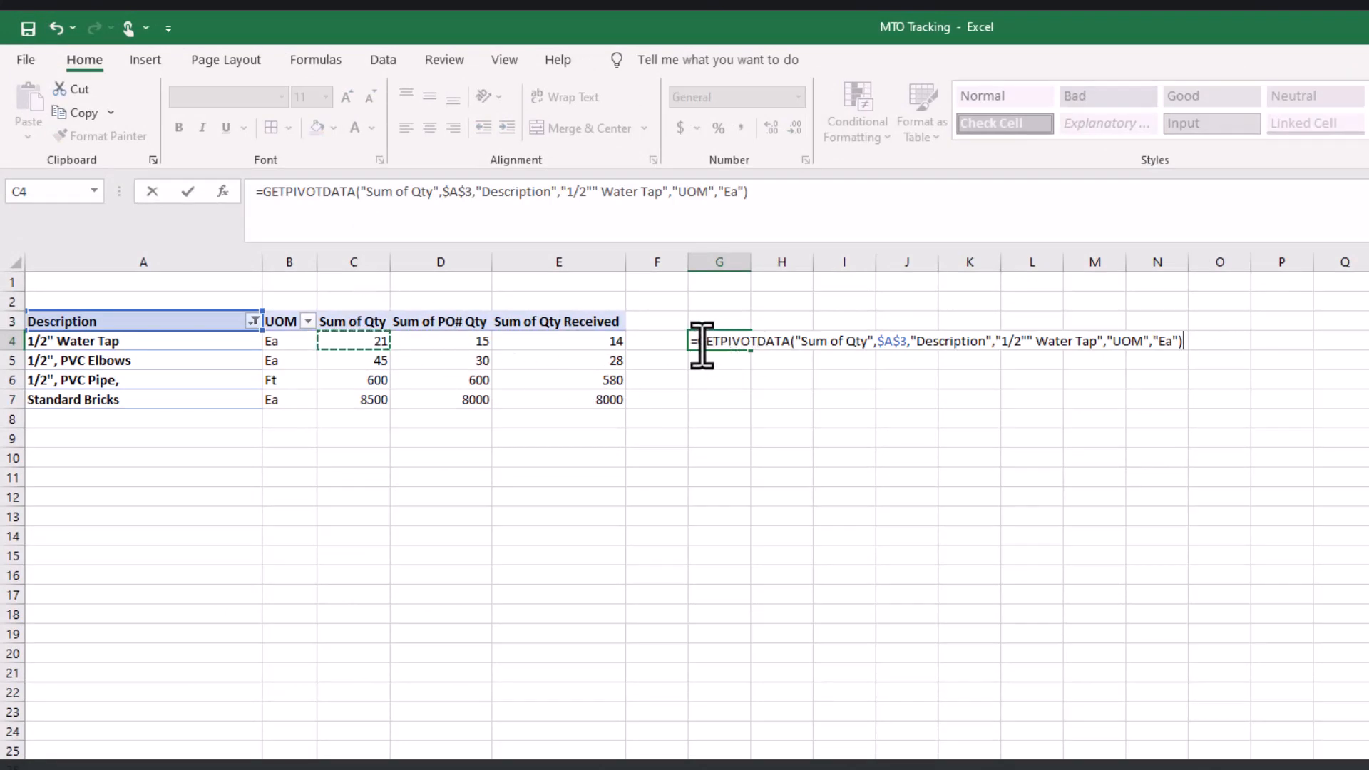
{"action": "left_click_drag", "start_coordinate": [699, 344], "coordinate": [1290, 354]}
{"action": "type", "text": "=c4-"}
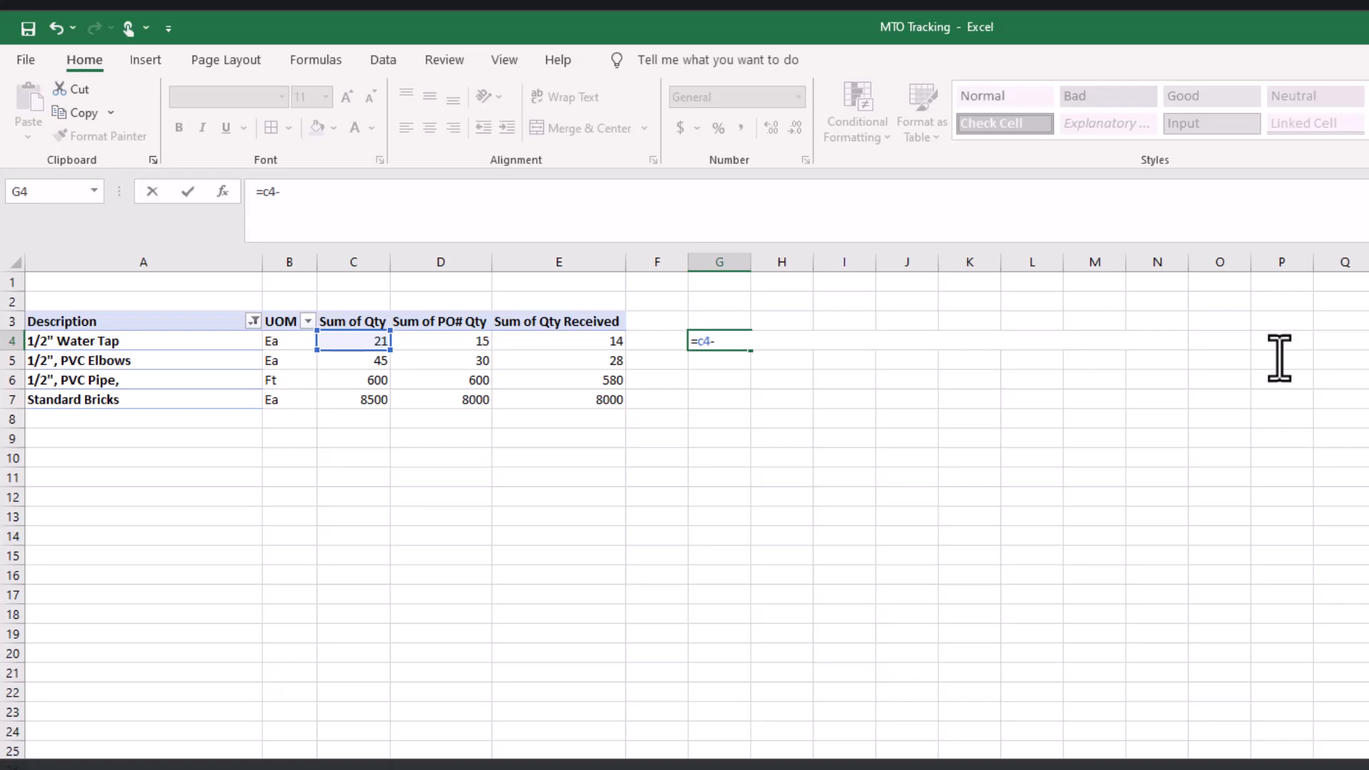
{"action": "type", "text": "e4"}
{"action": "key", "text": "Return"}
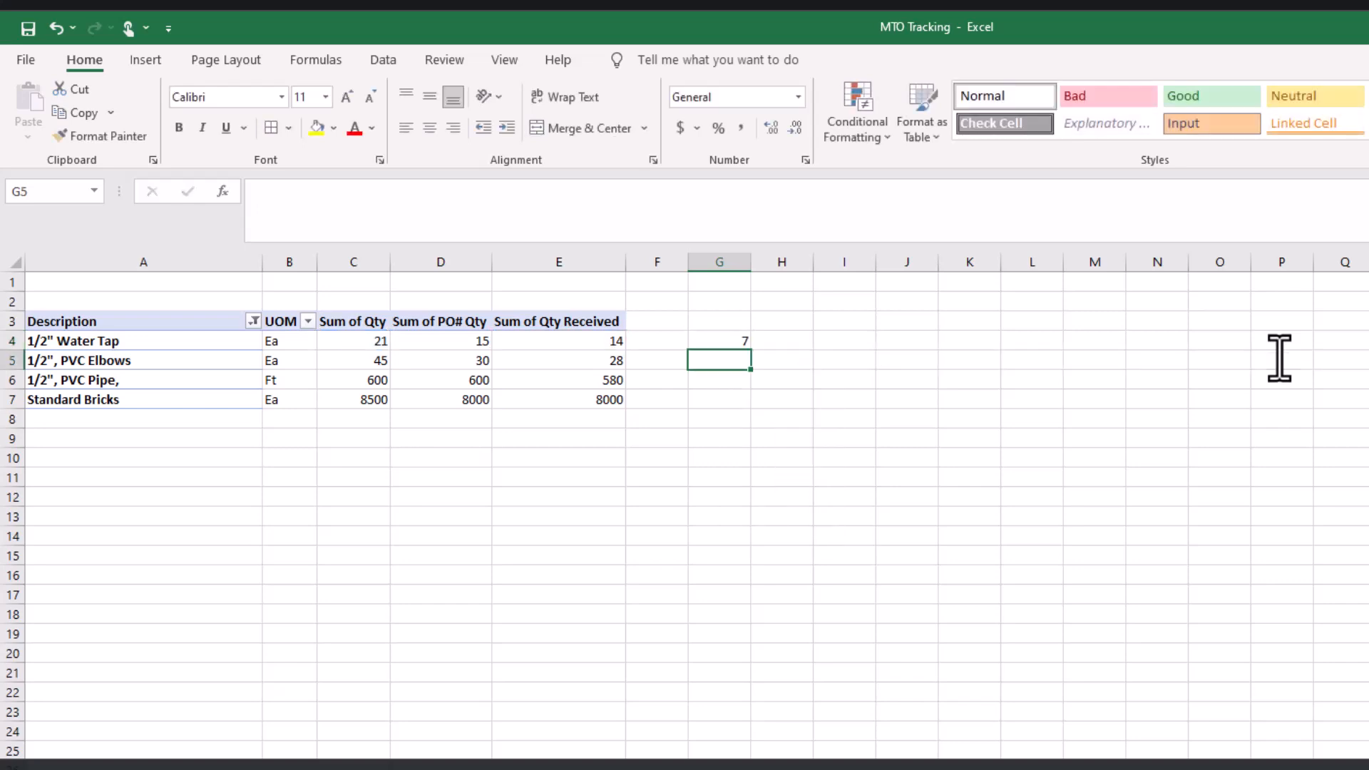
{"action": "left_click", "coordinate": [733, 341]}
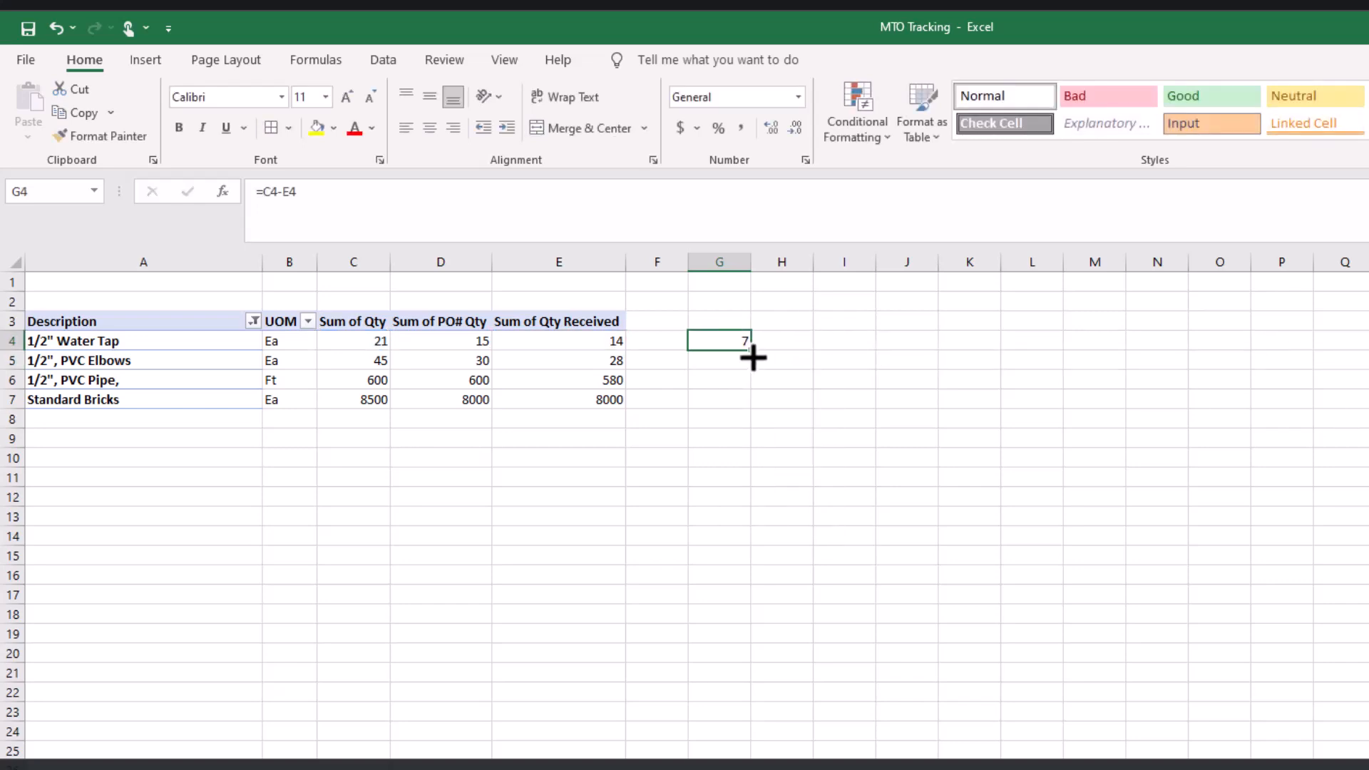
{"action": "left_click_drag", "start_coordinate": [751, 351], "coordinate": [752, 404]}
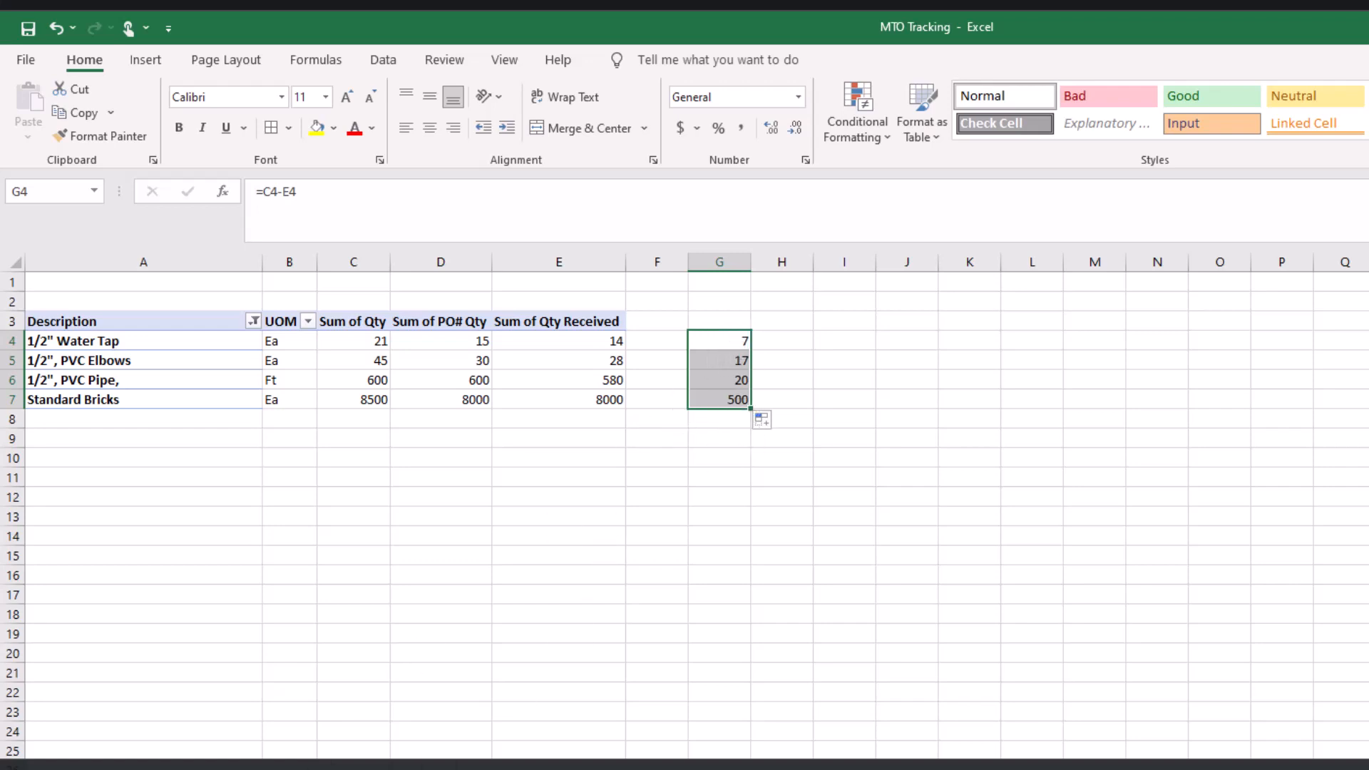
Paste the PivotTable's A4:B7 items as values at B25 of the Data Sheet and move their units to D25:D28.
{"action": "key", "text": "ctrl+Page_Down"}
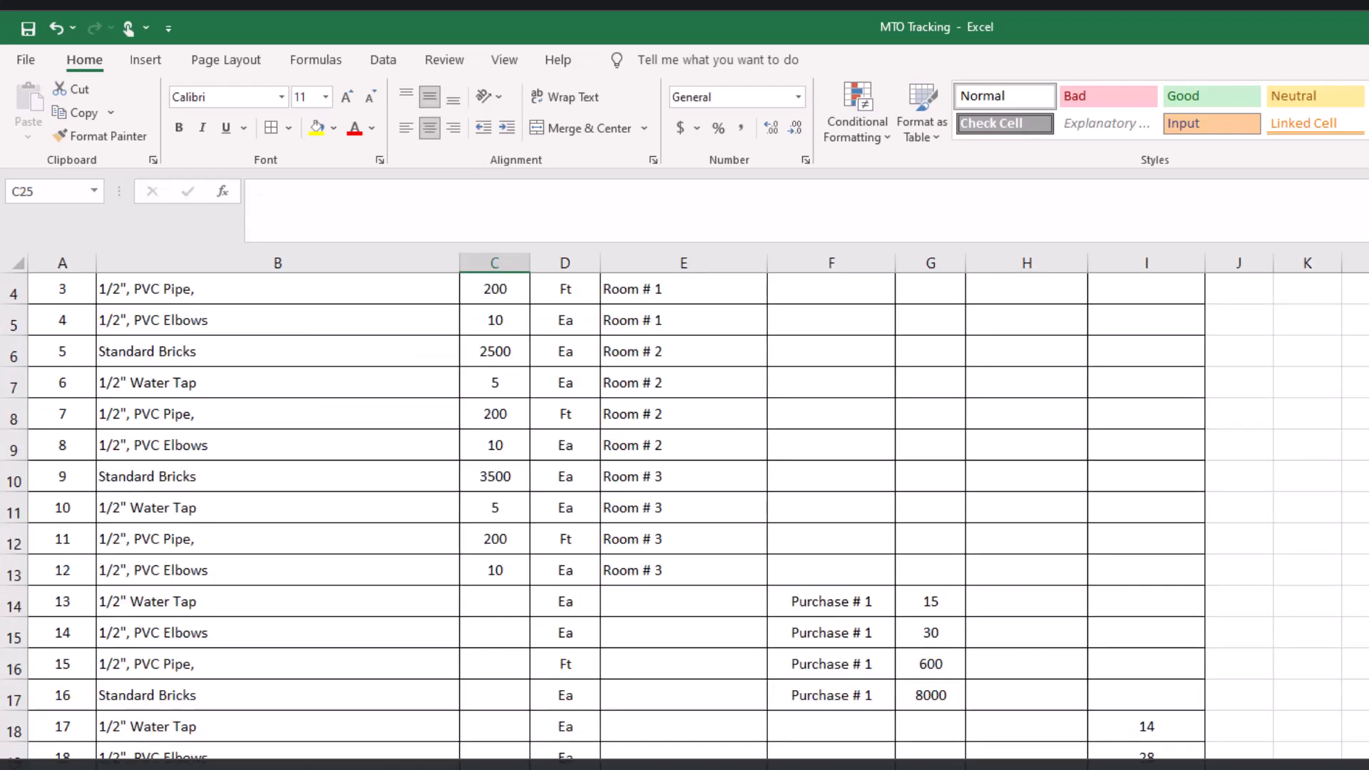
{"action": "key", "text": "ctrl+Page_Up"}
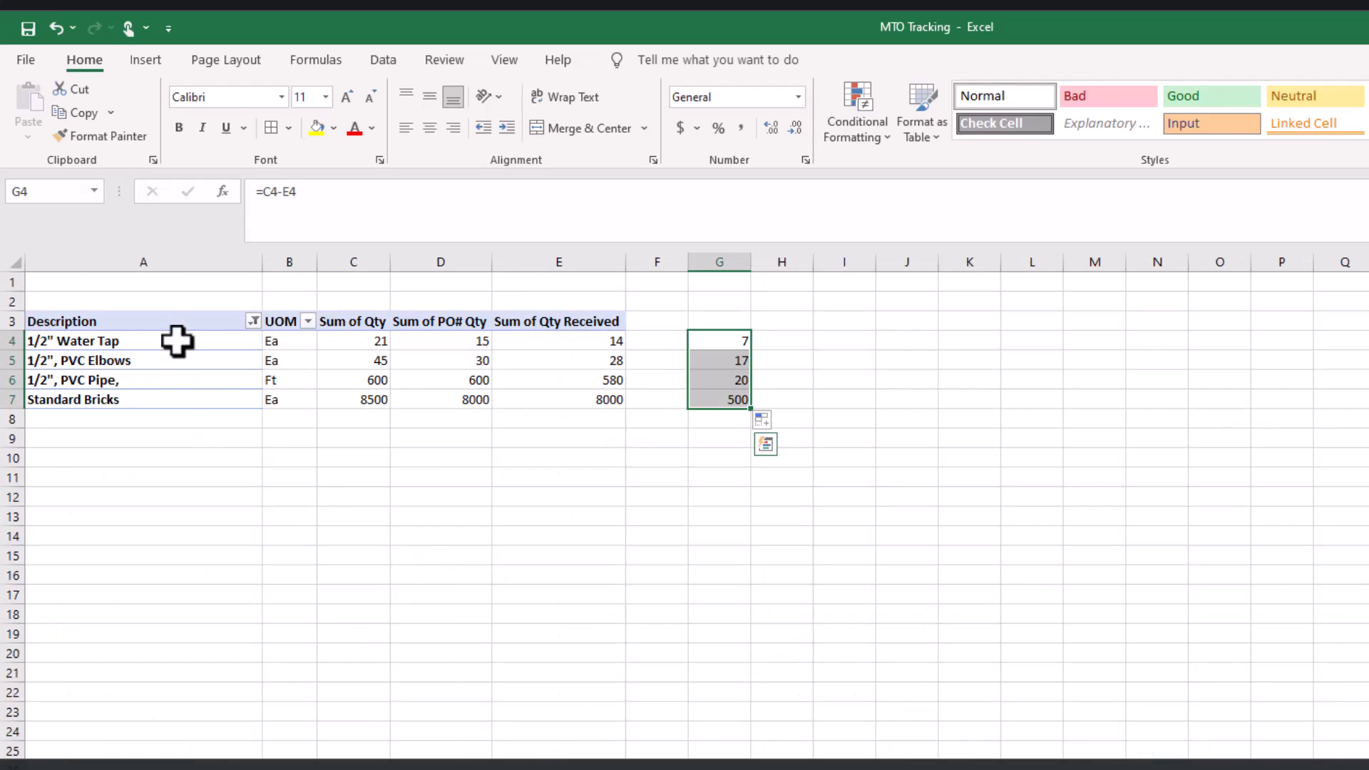
{"action": "left_click_drag", "start_coordinate": [177, 341], "coordinate": [272, 401]}
{"action": "key", "text": "ctrl+c"}
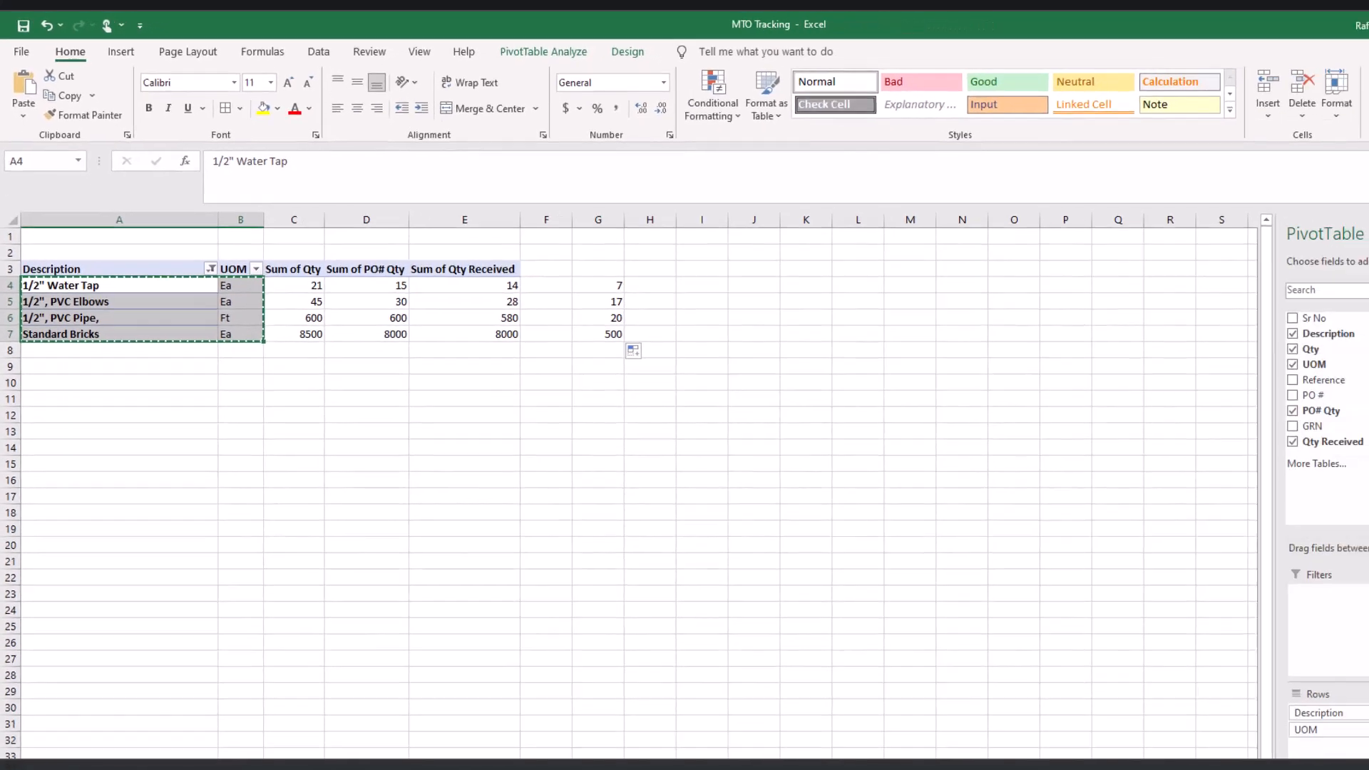
{"action": "key", "text": "ctrl+Page_Down"}
{"action": "scroll", "coordinate": [183, 613], "scroll_direction": "down", "scroll_amount": 2}
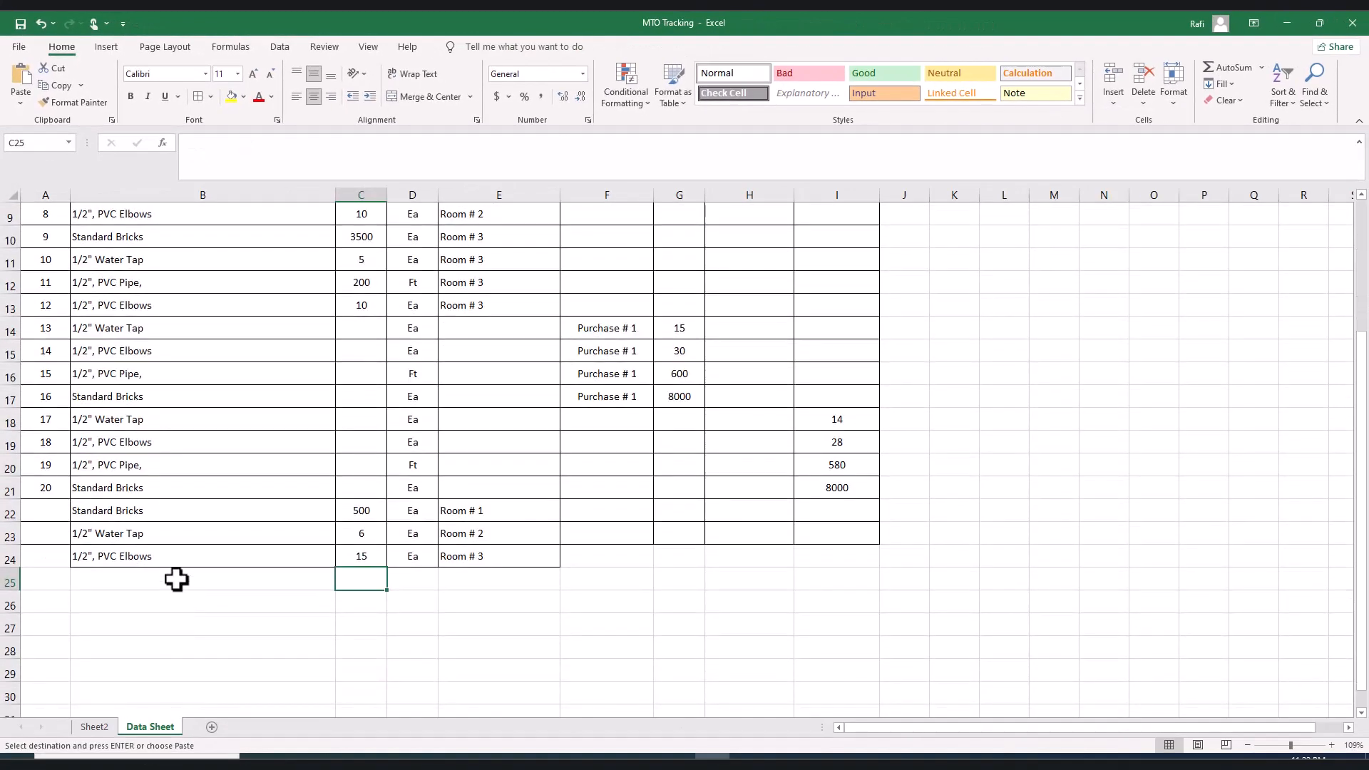
{"action": "right_click", "coordinate": [176, 580]}
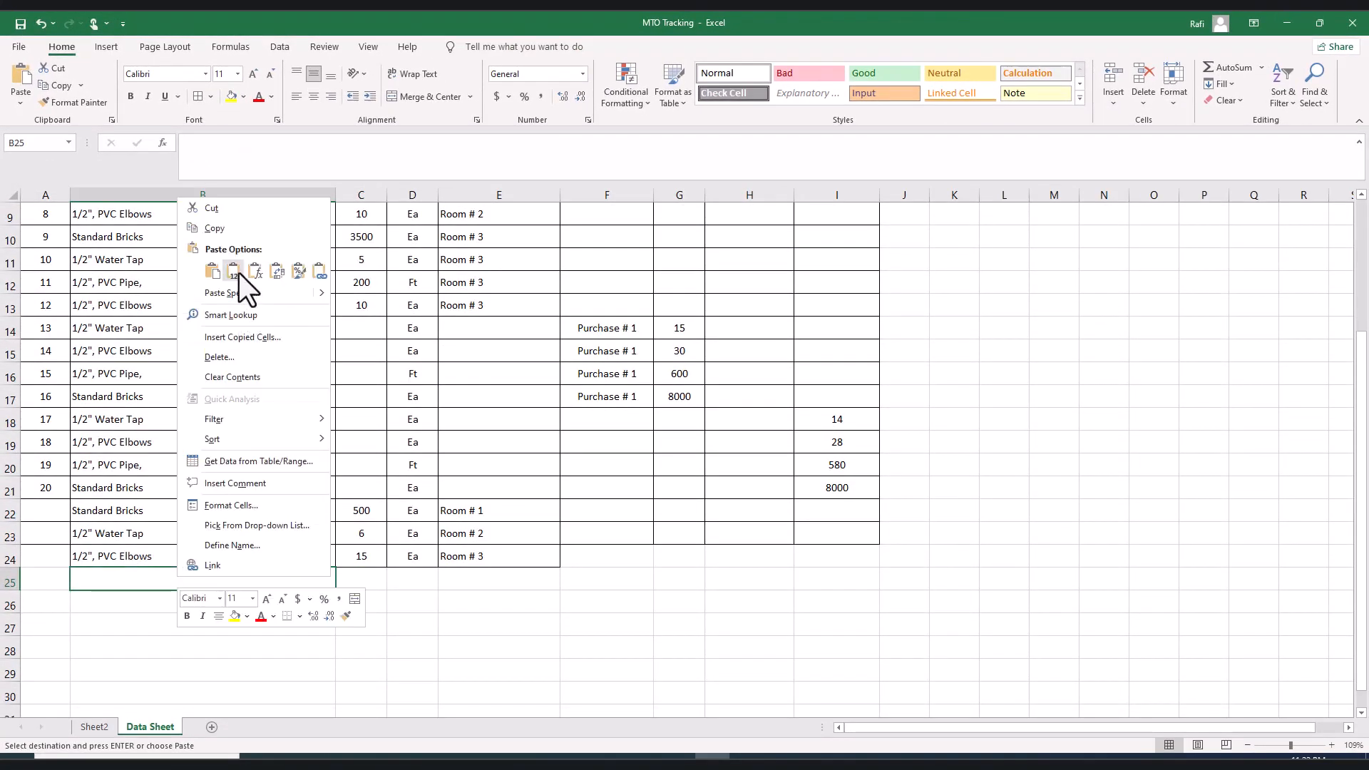
{"action": "left_click", "coordinate": [236, 270]}
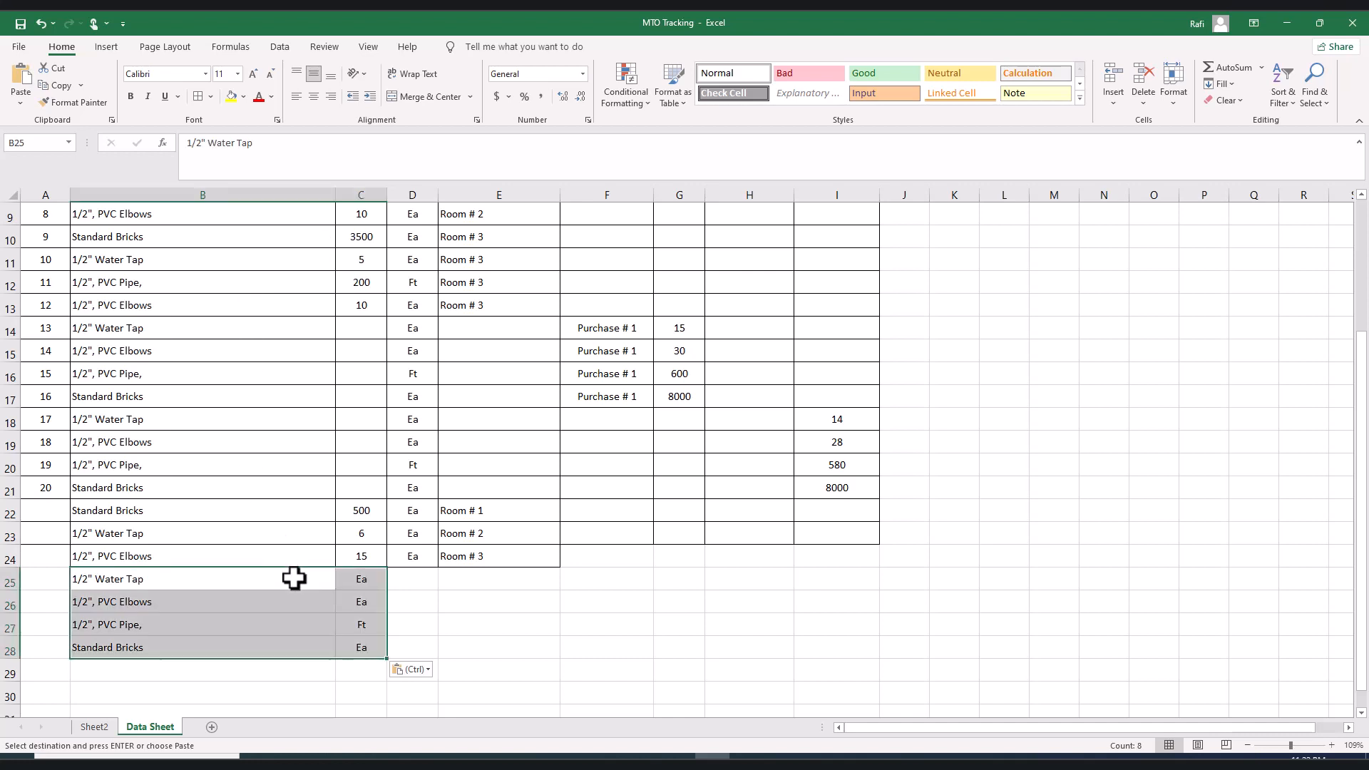
{"action": "left_click_drag", "start_coordinate": [373, 577], "coordinate": [403, 655]}
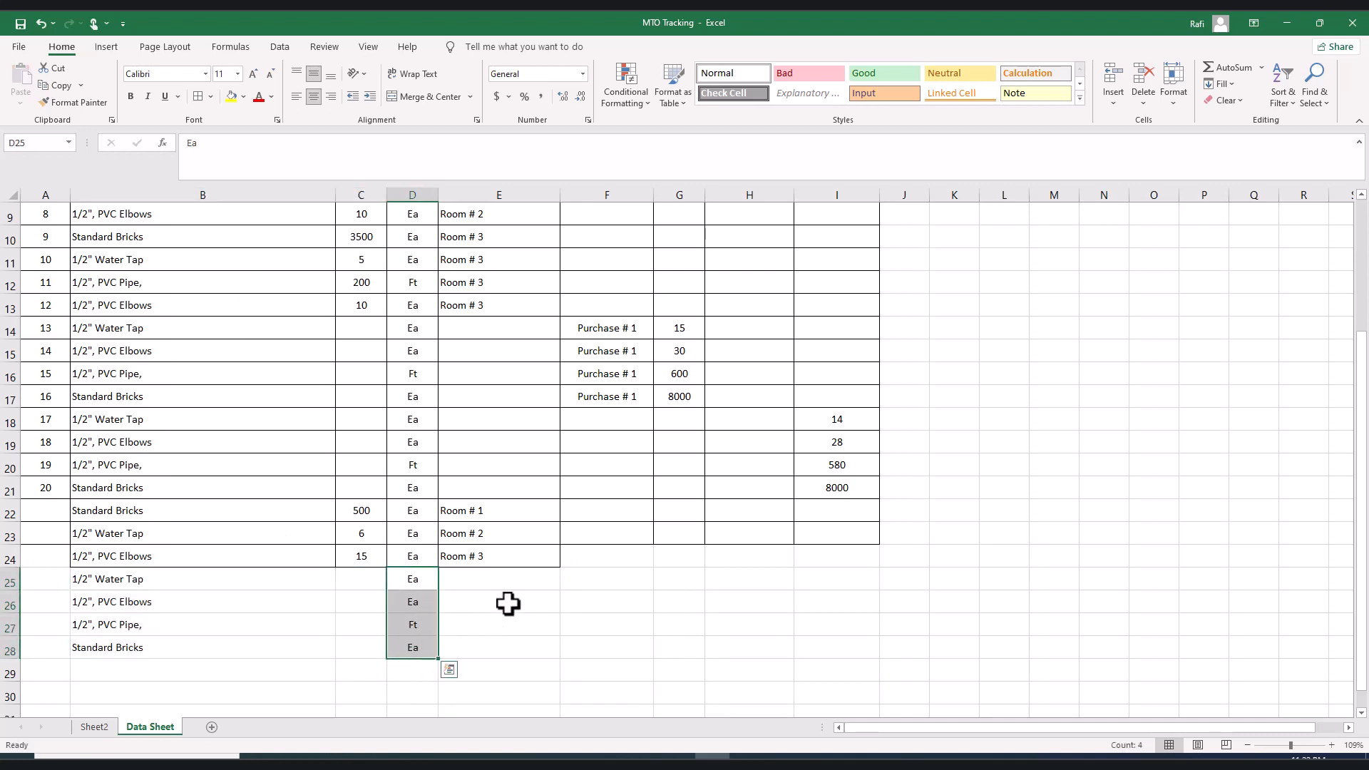
Copy the calculated differences in G4:G7 of Sheet2 and return to the Data Sheet.
{"action": "left_click", "coordinate": [97, 728]}
{"action": "left_click_drag", "start_coordinate": [534, 253], "coordinate": [528, 288]}
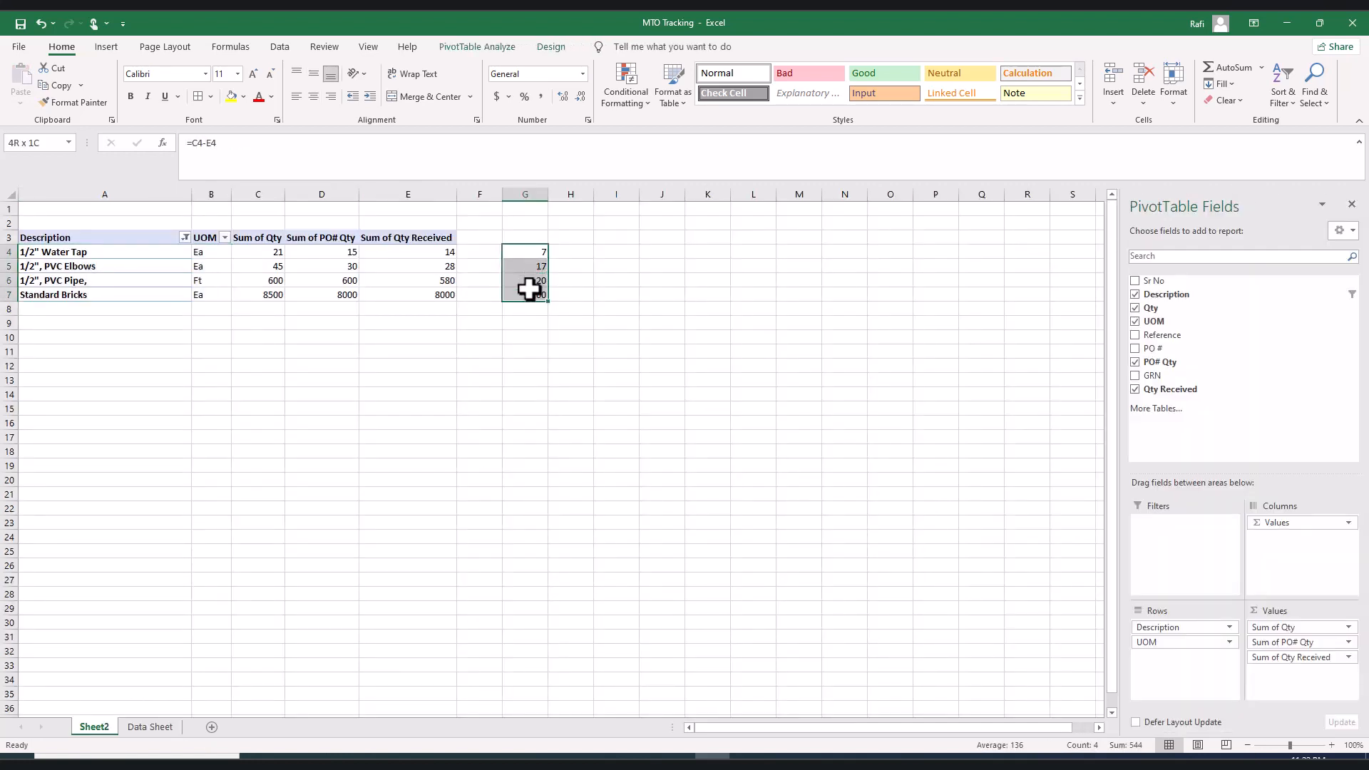
{"action": "key", "text": "ctrl+c"}
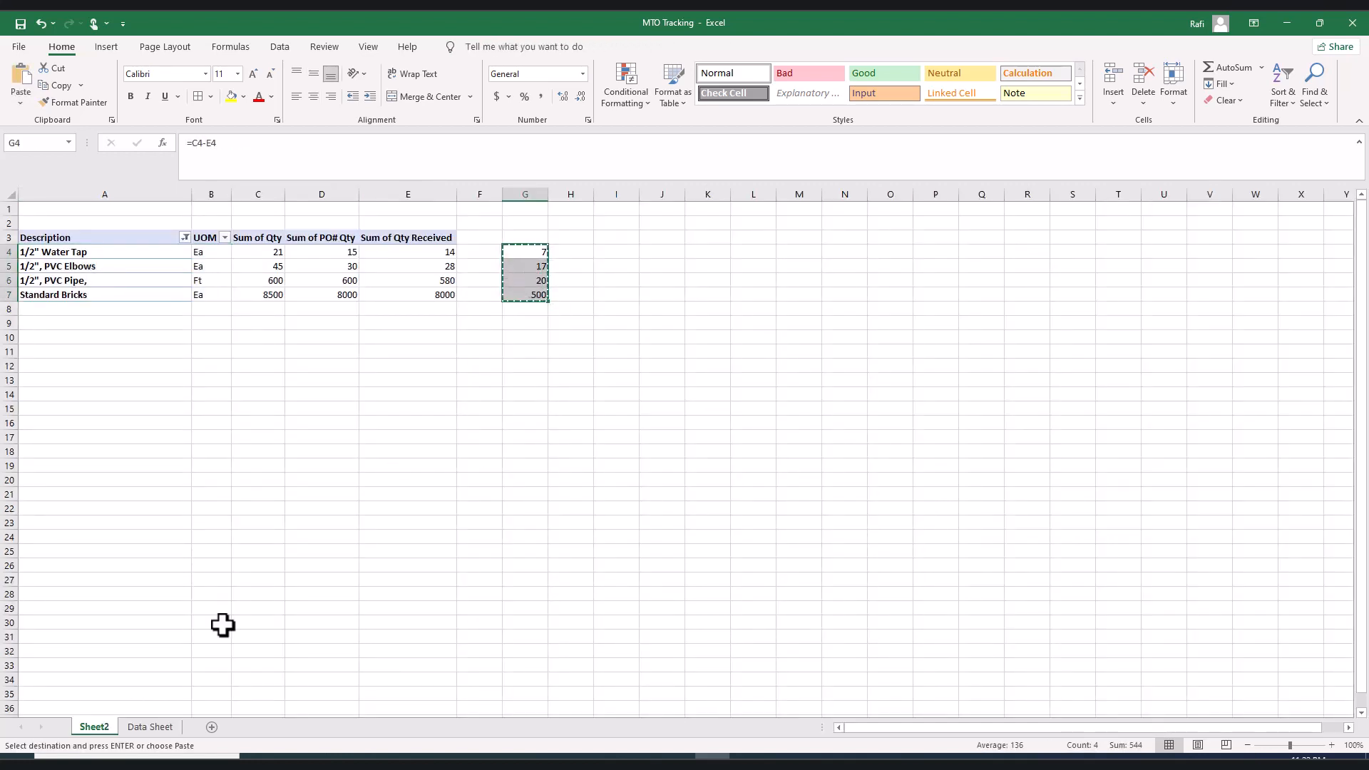
{"action": "left_click", "coordinate": [149, 727]}
Freeze the Data Sheet's header row above row 2.
{"action": "scroll", "coordinate": [618, 535], "scroll_direction": "up", "scroll_amount": 3}
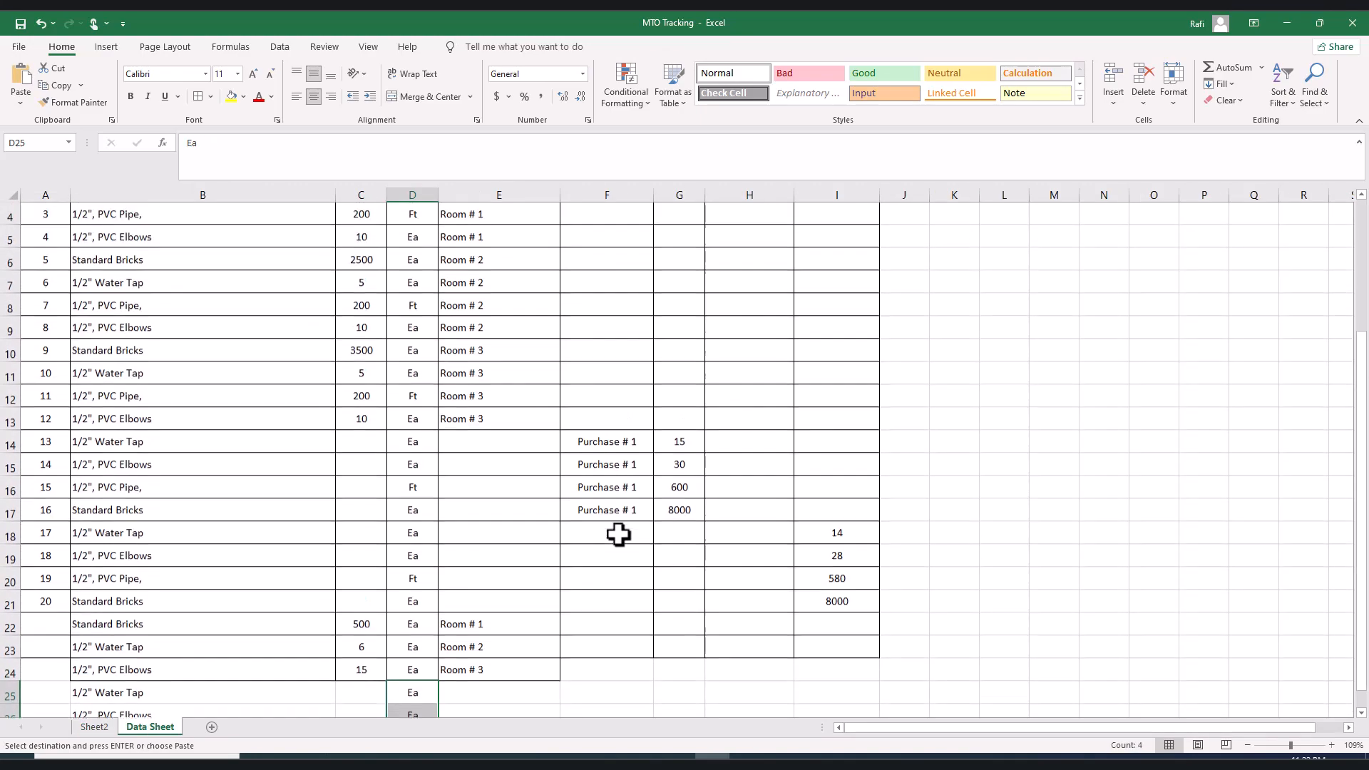
{"action": "scroll", "coordinate": [618, 534], "scroll_direction": "down", "scroll_amount": 1}
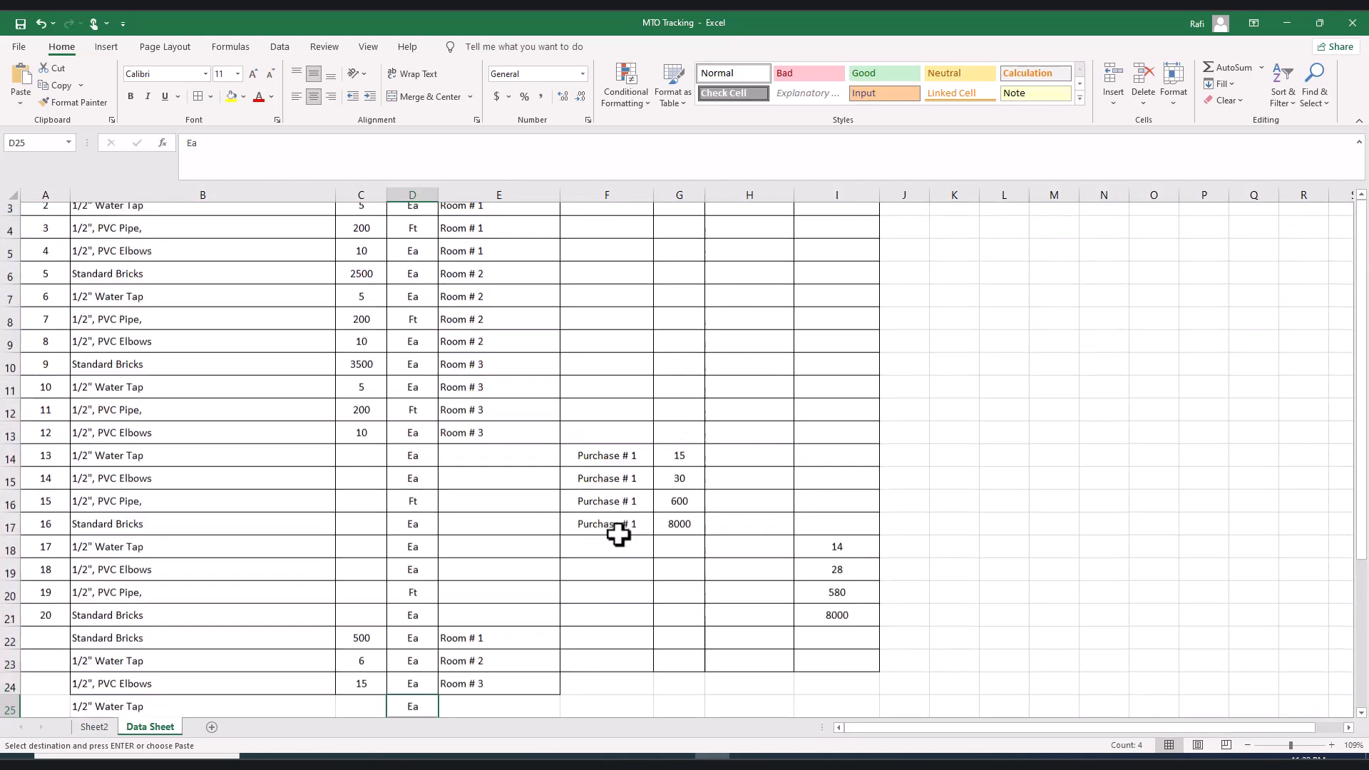
{"action": "scroll", "coordinate": [618, 535], "scroll_direction": "up", "scroll_amount": 1}
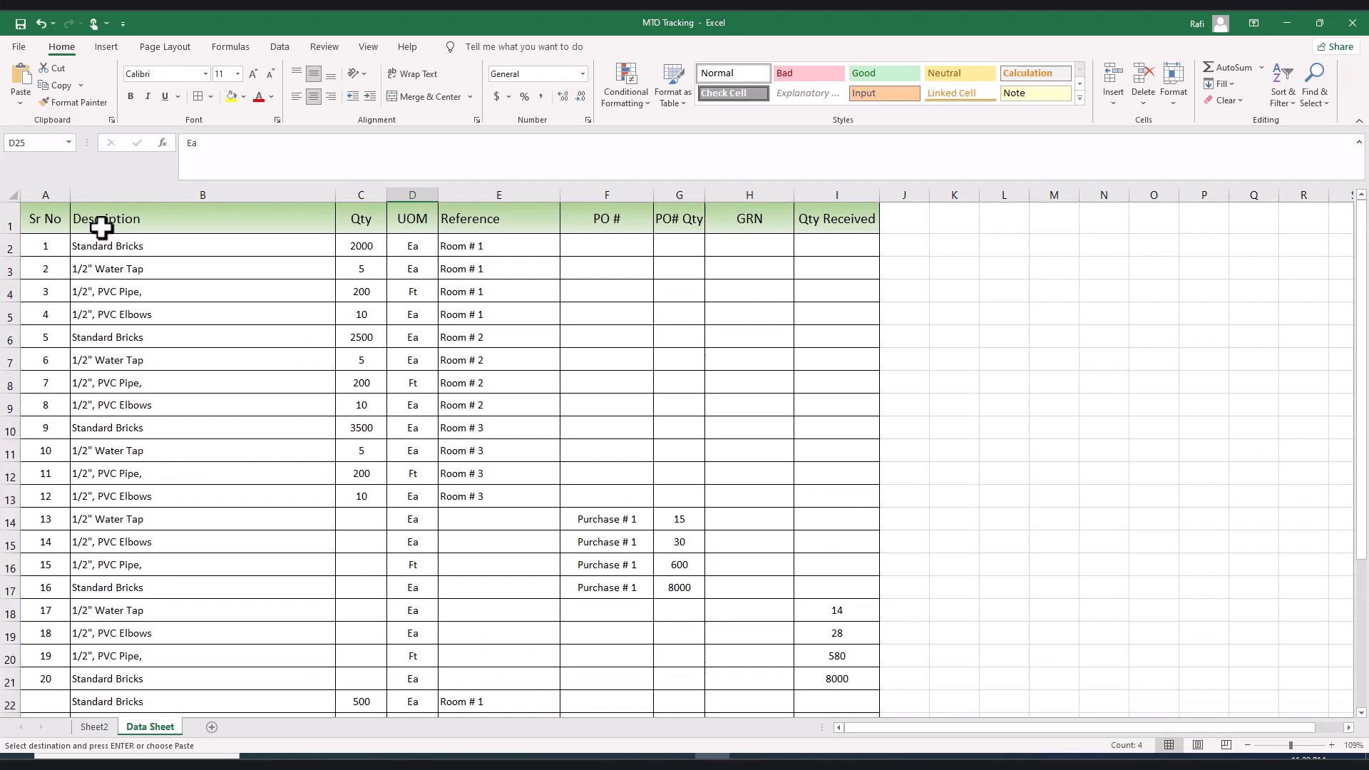
{"action": "left_click", "coordinate": [14, 238]}
{"action": "left_click", "coordinate": [367, 48]}
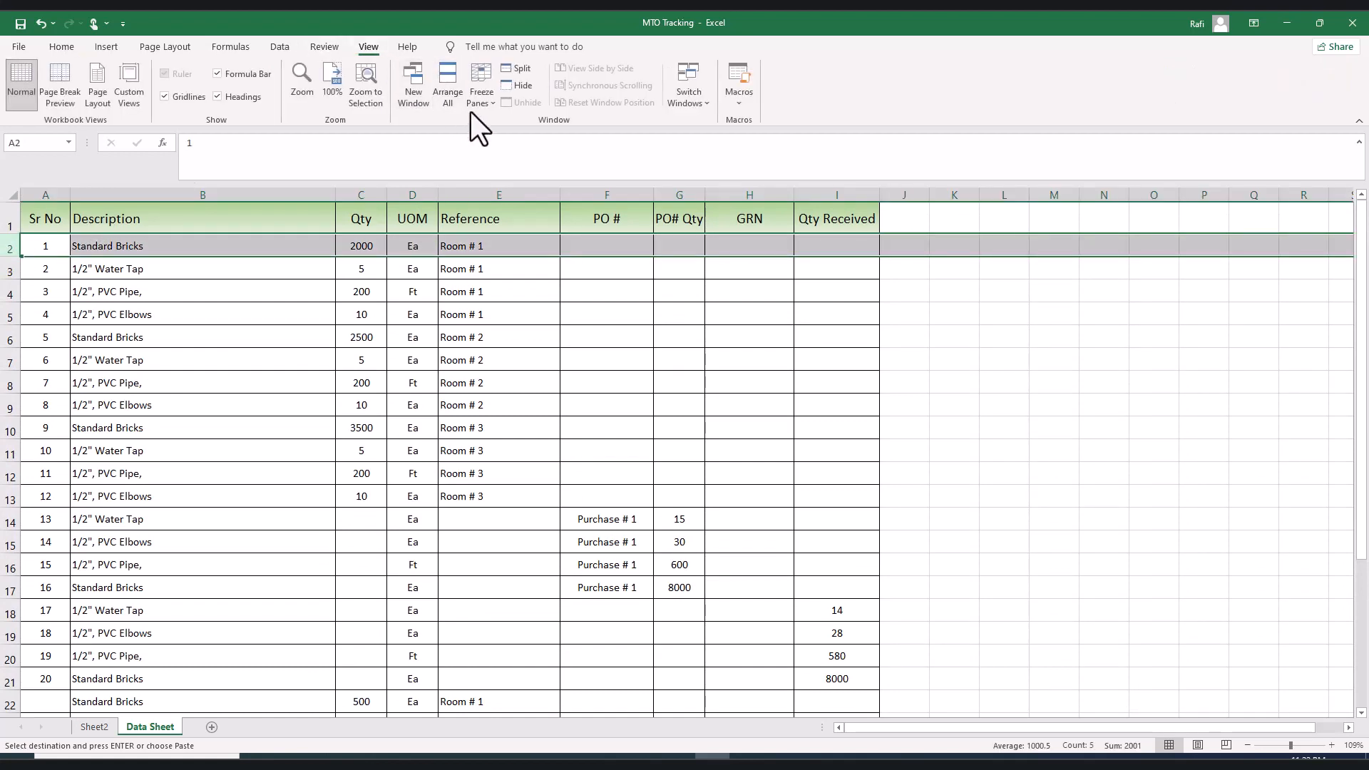
{"action": "left_click", "coordinate": [482, 96]}
{"action": "left_click", "coordinate": [501, 137]}
Paste the copied differences as values into the PO# Qty cells G25:G28.
{"action": "scroll", "coordinate": [549, 427], "scroll_direction": "down", "scroll_amount": 2}
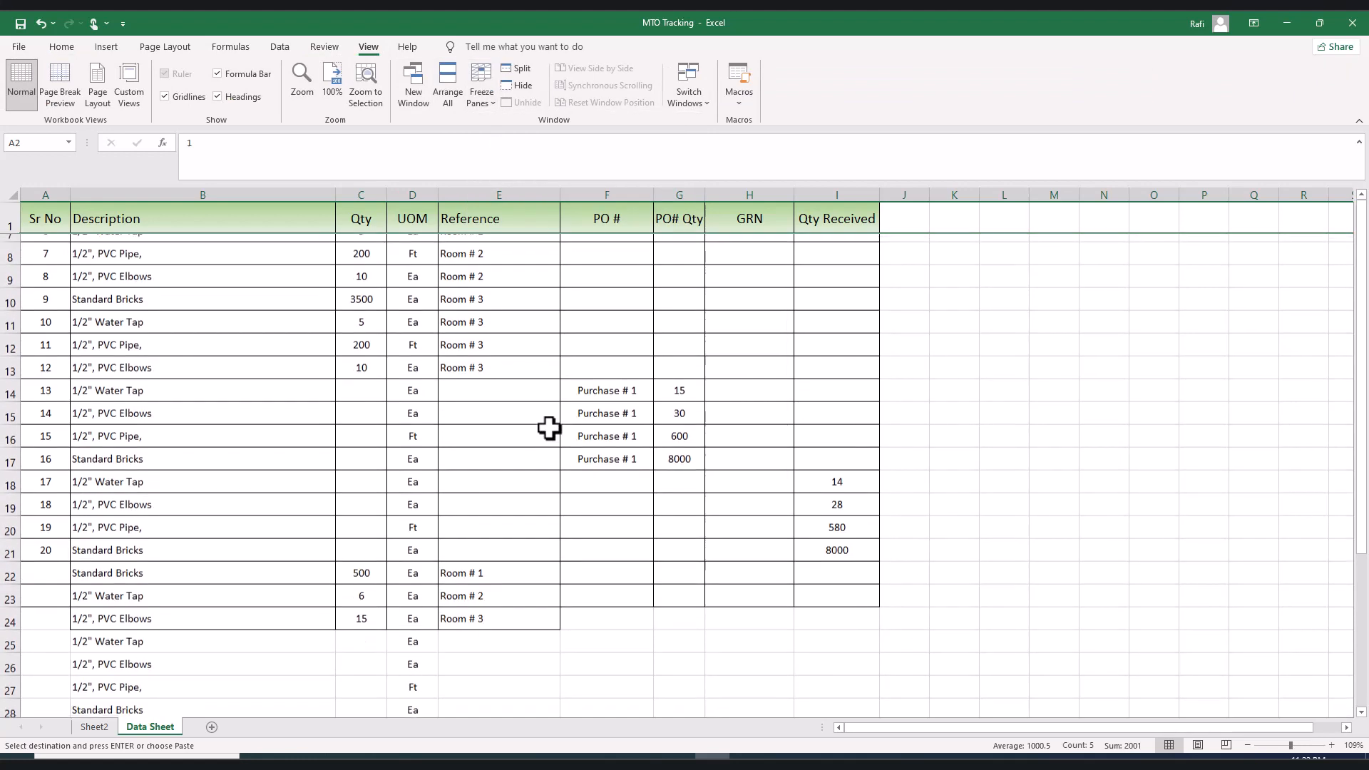
{"action": "scroll", "coordinate": [549, 428], "scroll_direction": "down", "scroll_amount": 2}
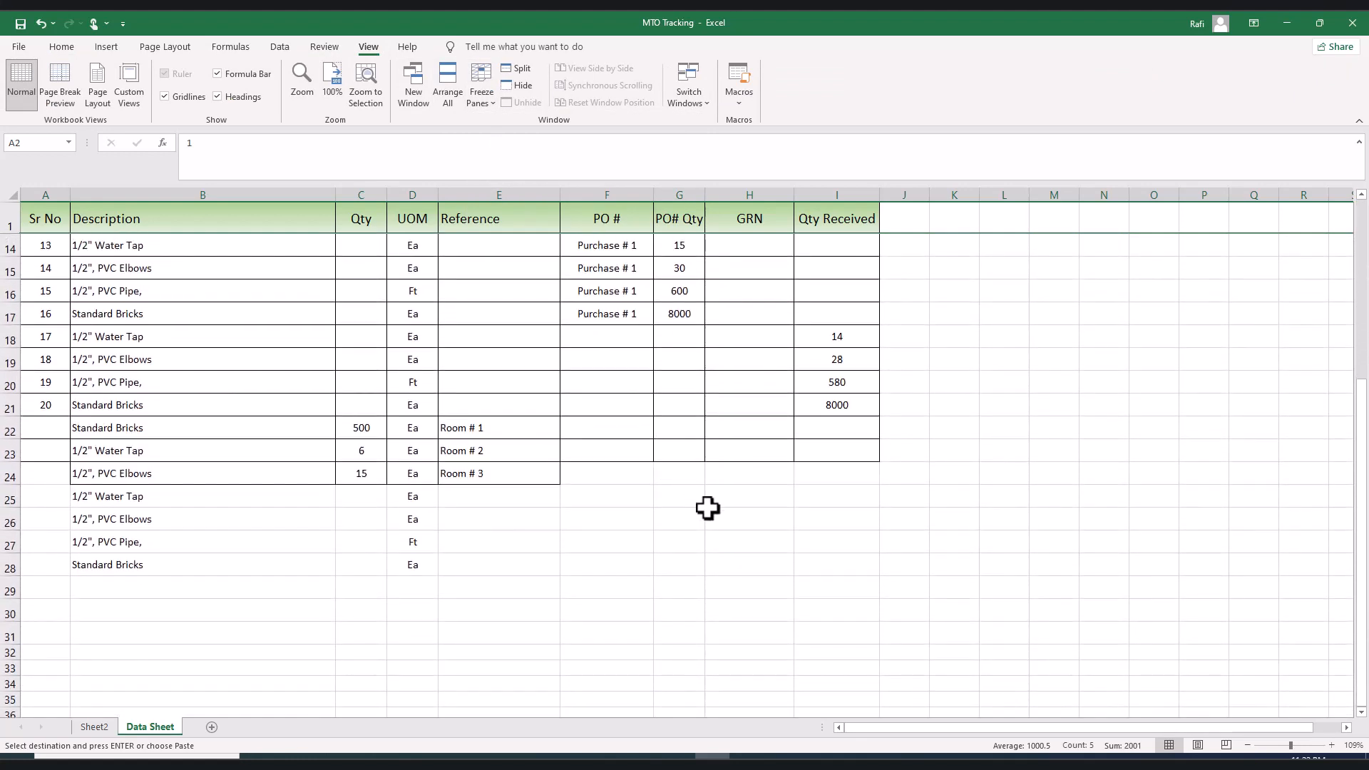
{"action": "left_click", "coordinate": [678, 497]}
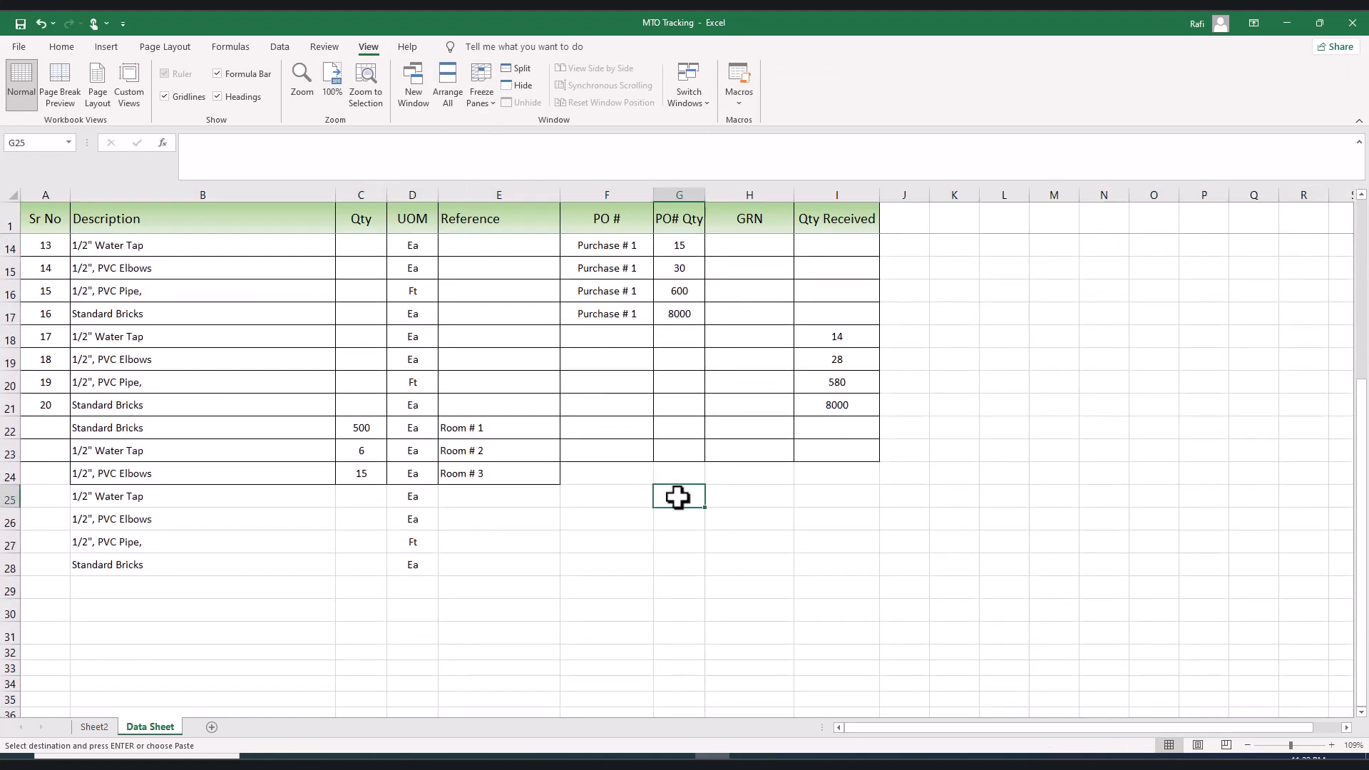
{"action": "key", "text": "ctrl+v"}
{"action": "right_click", "coordinate": [677, 497]}
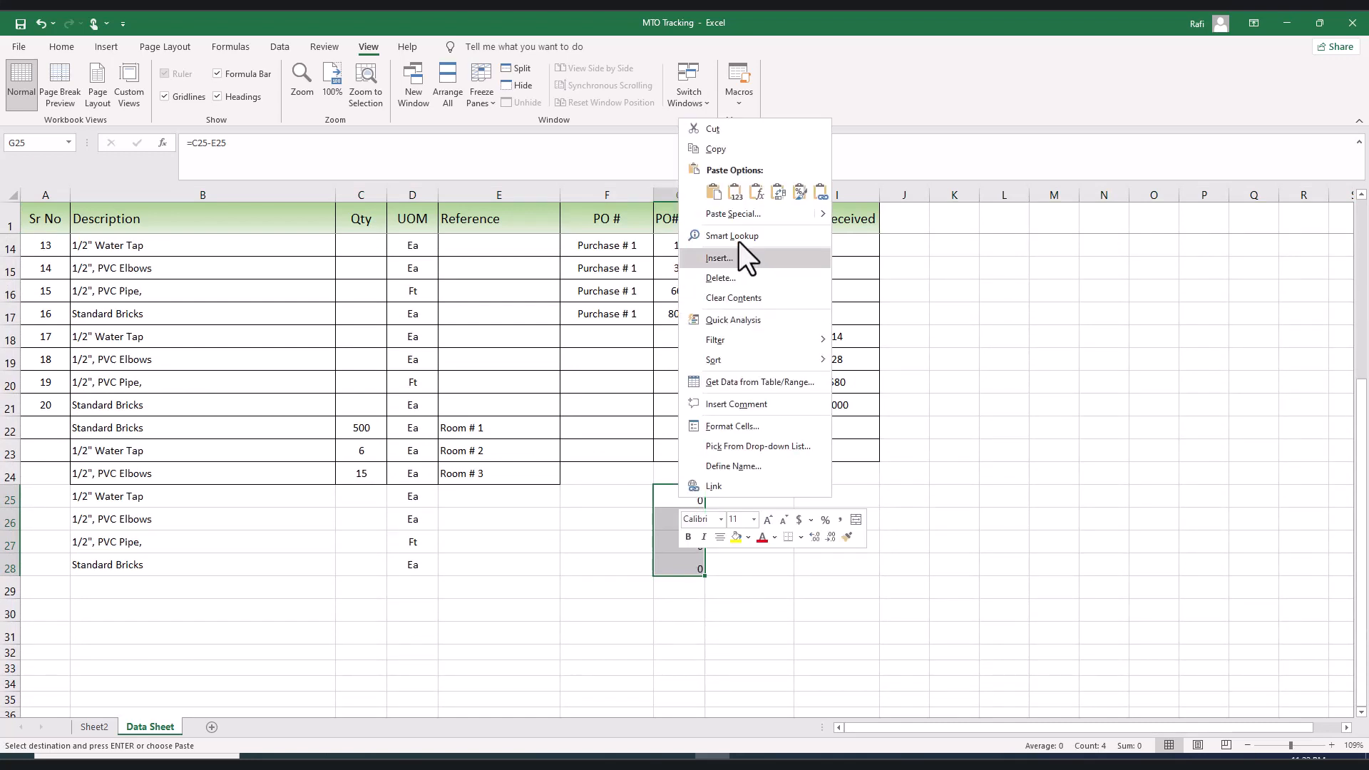
{"action": "left_click", "coordinate": [733, 196]}
{"action": "left_click", "coordinate": [686, 545]}
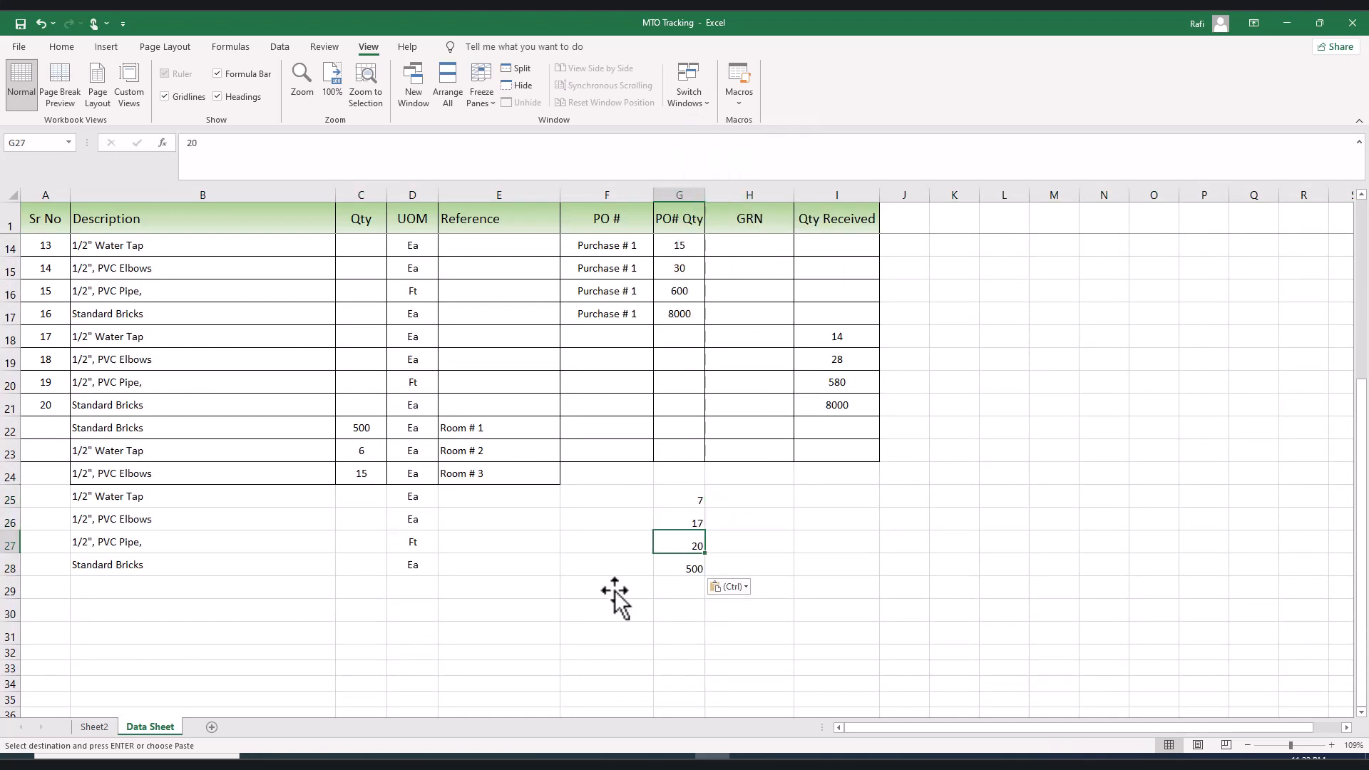
Refresh the PivotTable on Sheet2 again and compare the required and purchase order quantities in C4:D7.
{"action": "left_click", "coordinate": [100, 727]}
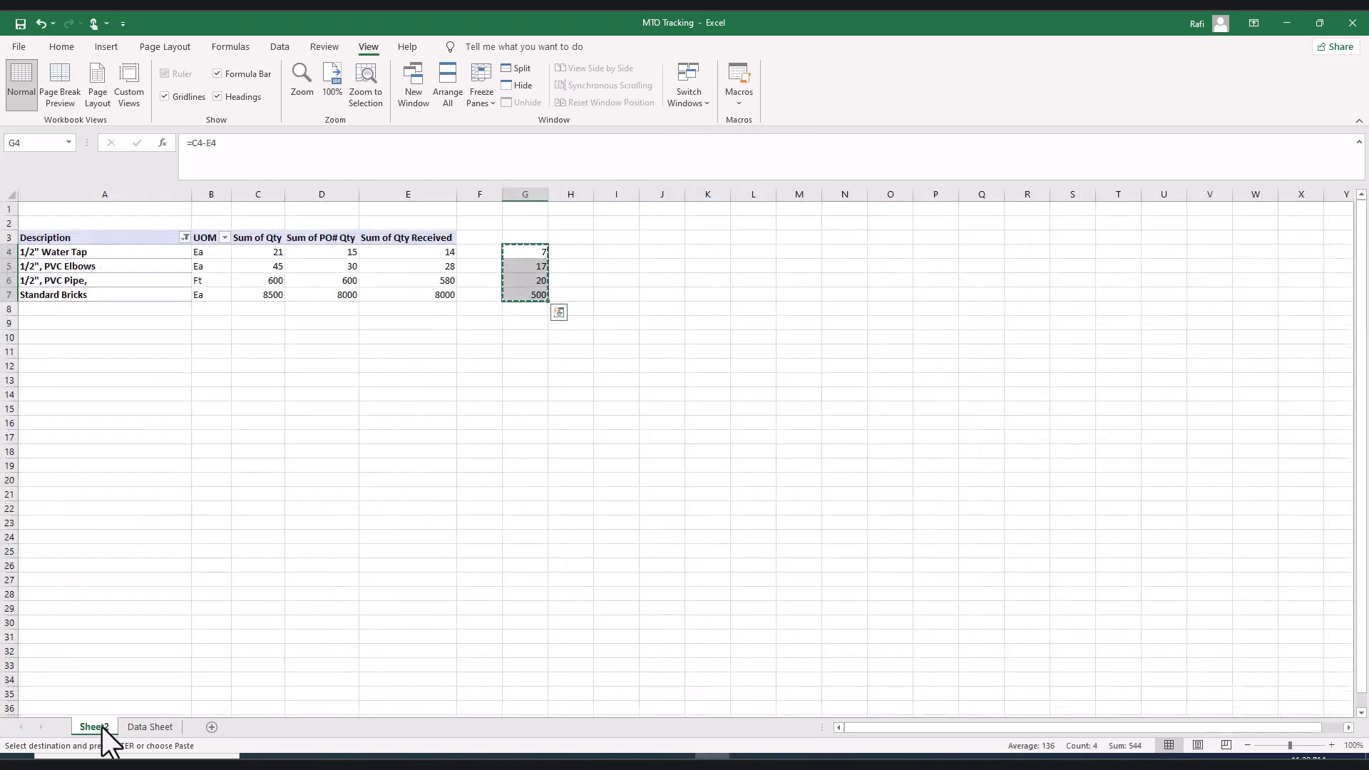
{"action": "left_click", "coordinate": [140, 265]}
{"action": "right_click", "coordinate": [140, 265]}
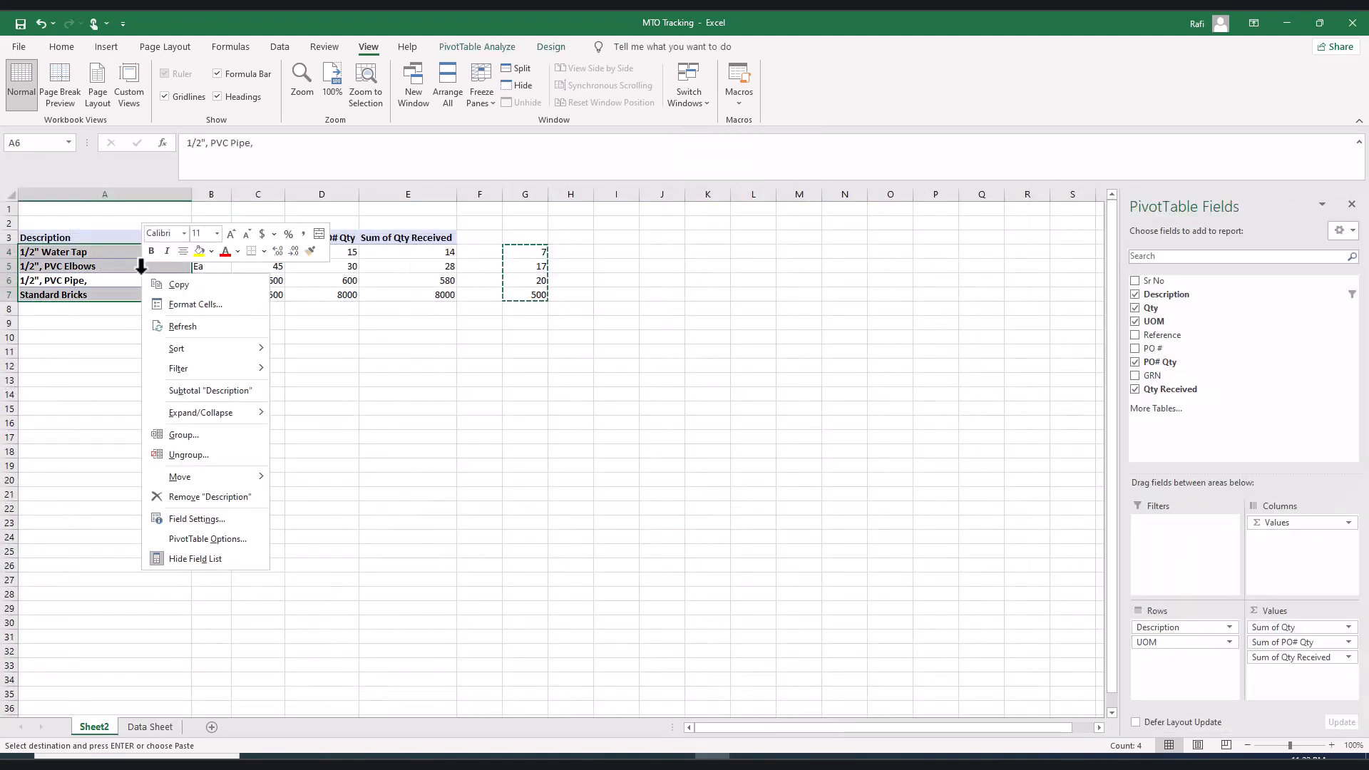
{"action": "left_click", "coordinate": [175, 331]}
{"action": "left_click_drag", "start_coordinate": [278, 255], "coordinate": [328, 292]}
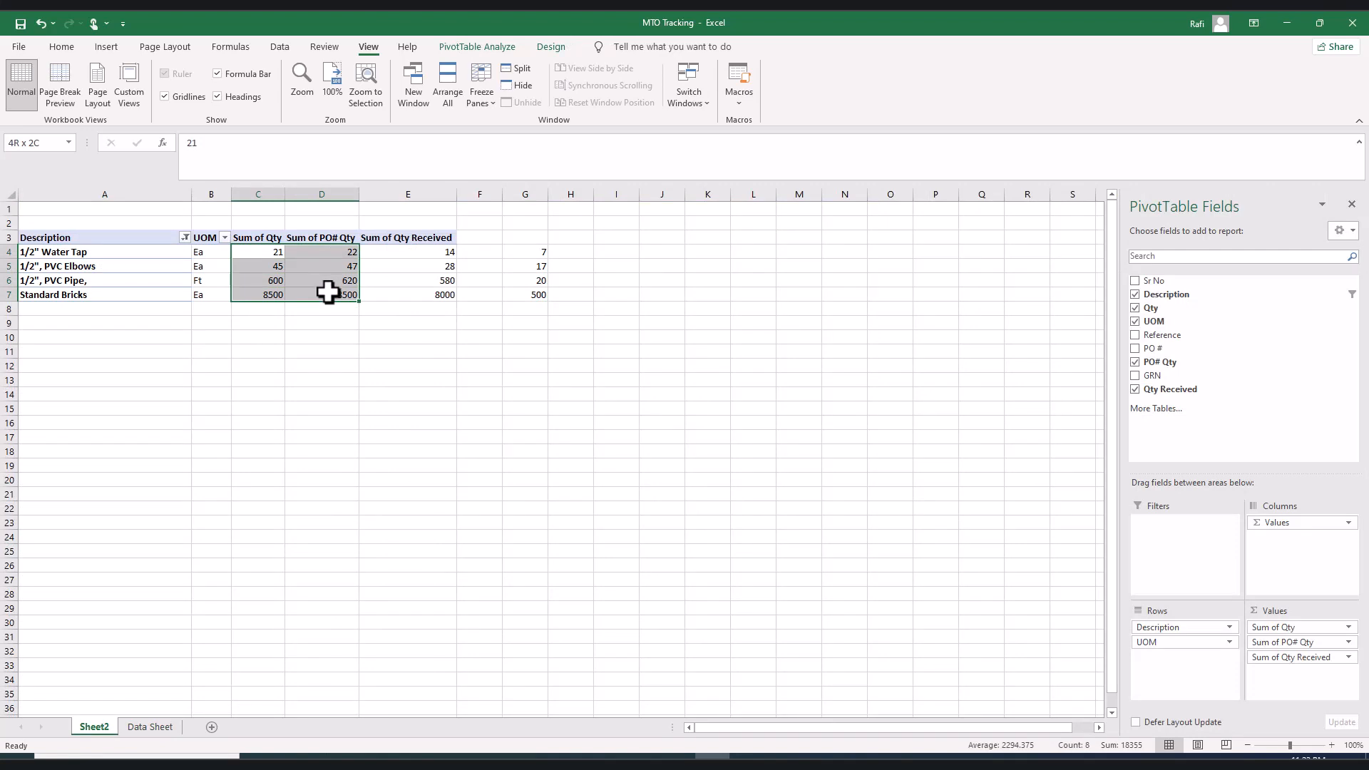
{"action": "left_click", "coordinate": [343, 251]}
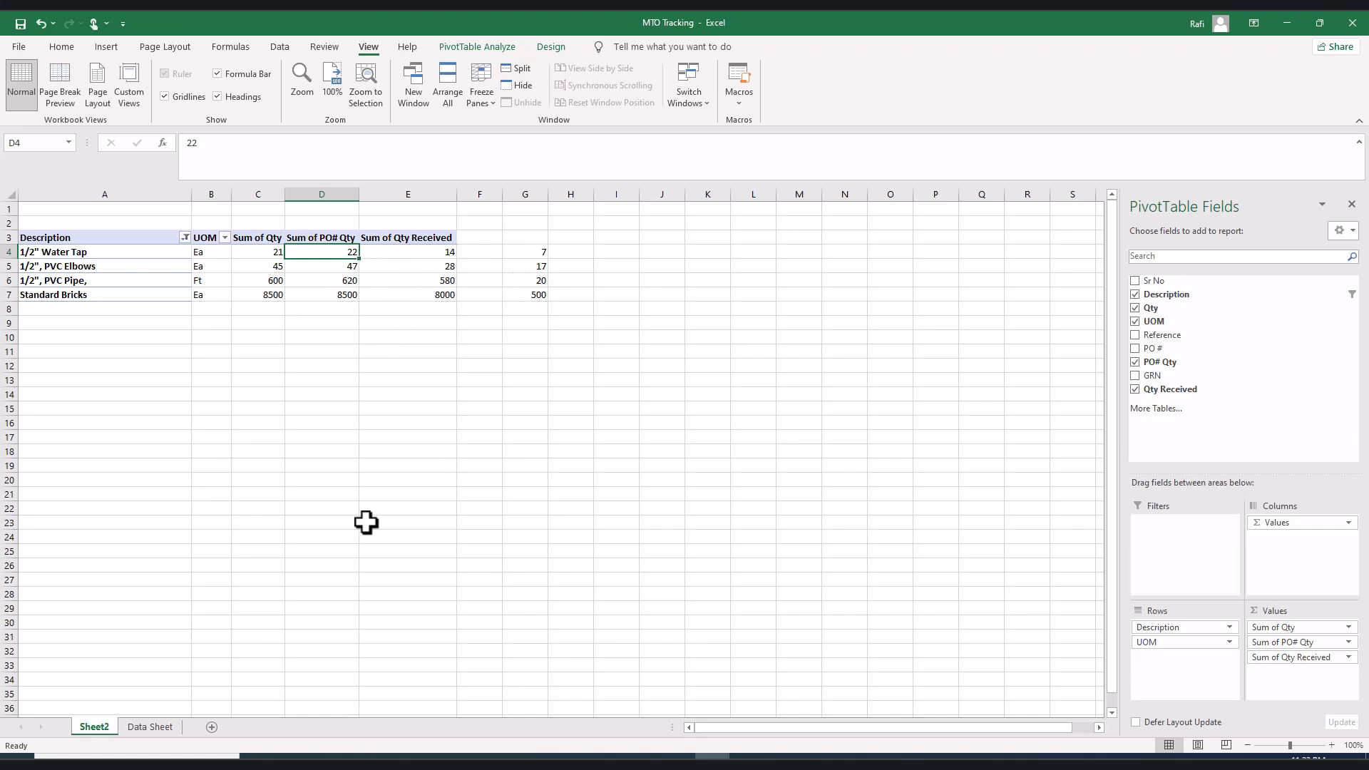
Copy the item descriptions and units in B25:D28 of the Data Sheet to B29:D32.
{"action": "left_click", "coordinate": [166, 726]}
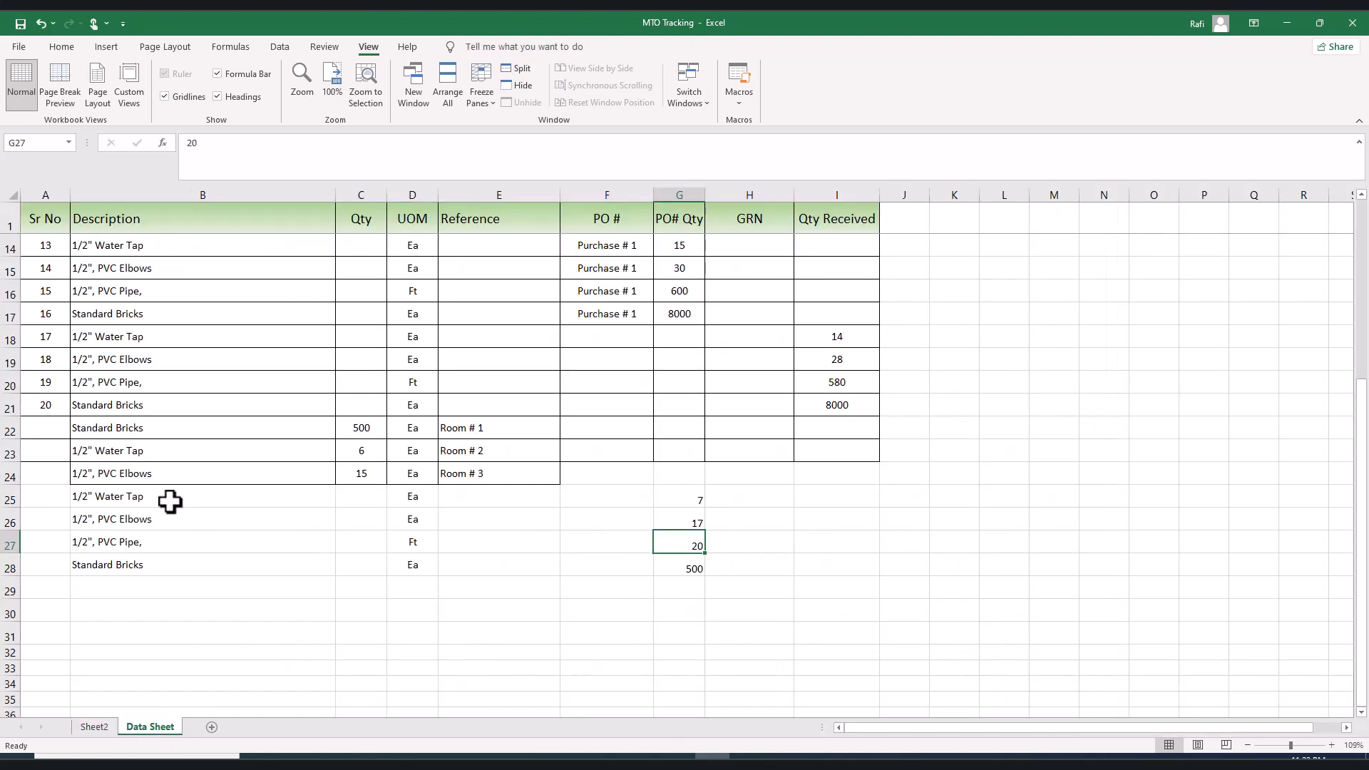
{"action": "left_click_drag", "start_coordinate": [176, 497], "coordinate": [416, 561]}
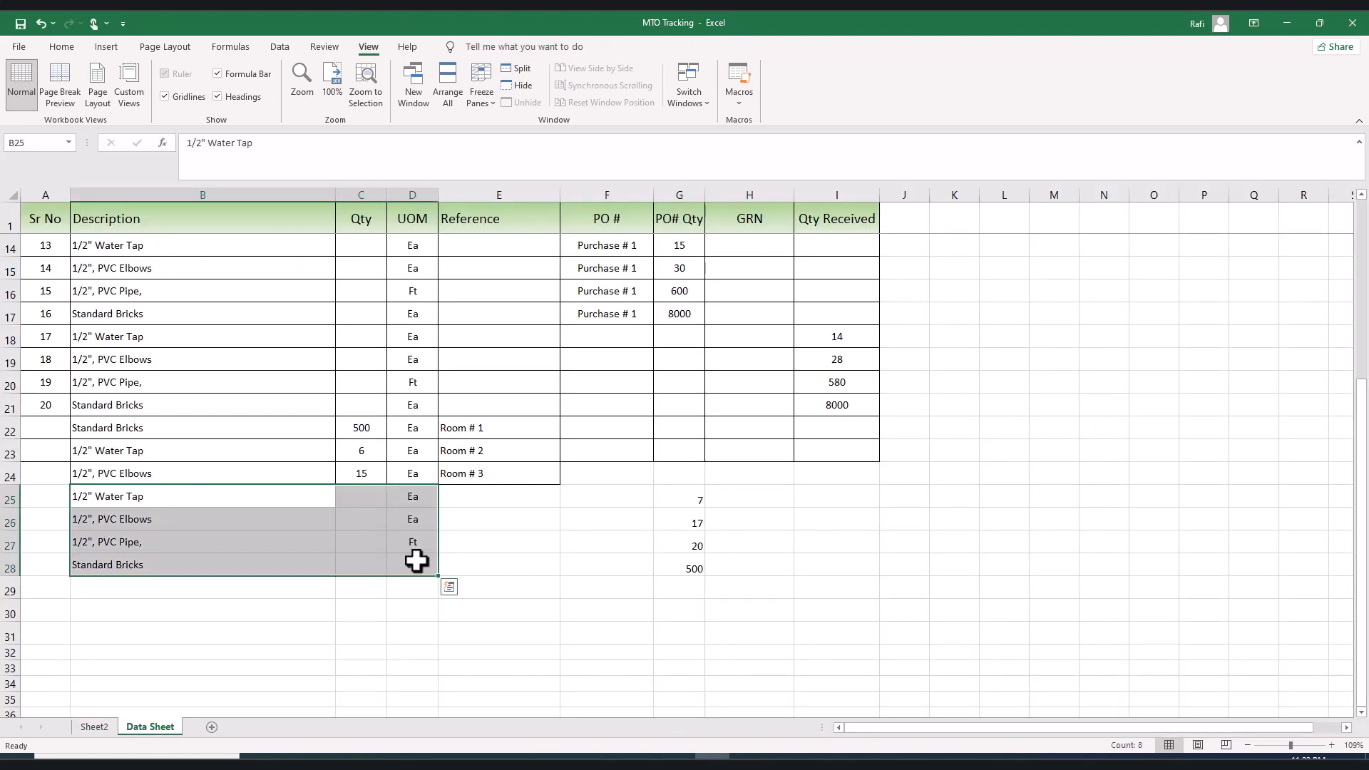
{"action": "key", "text": "ctrl+c"}
{"action": "left_click", "coordinate": [207, 589]}
{"action": "key", "text": "ctrl+v"}
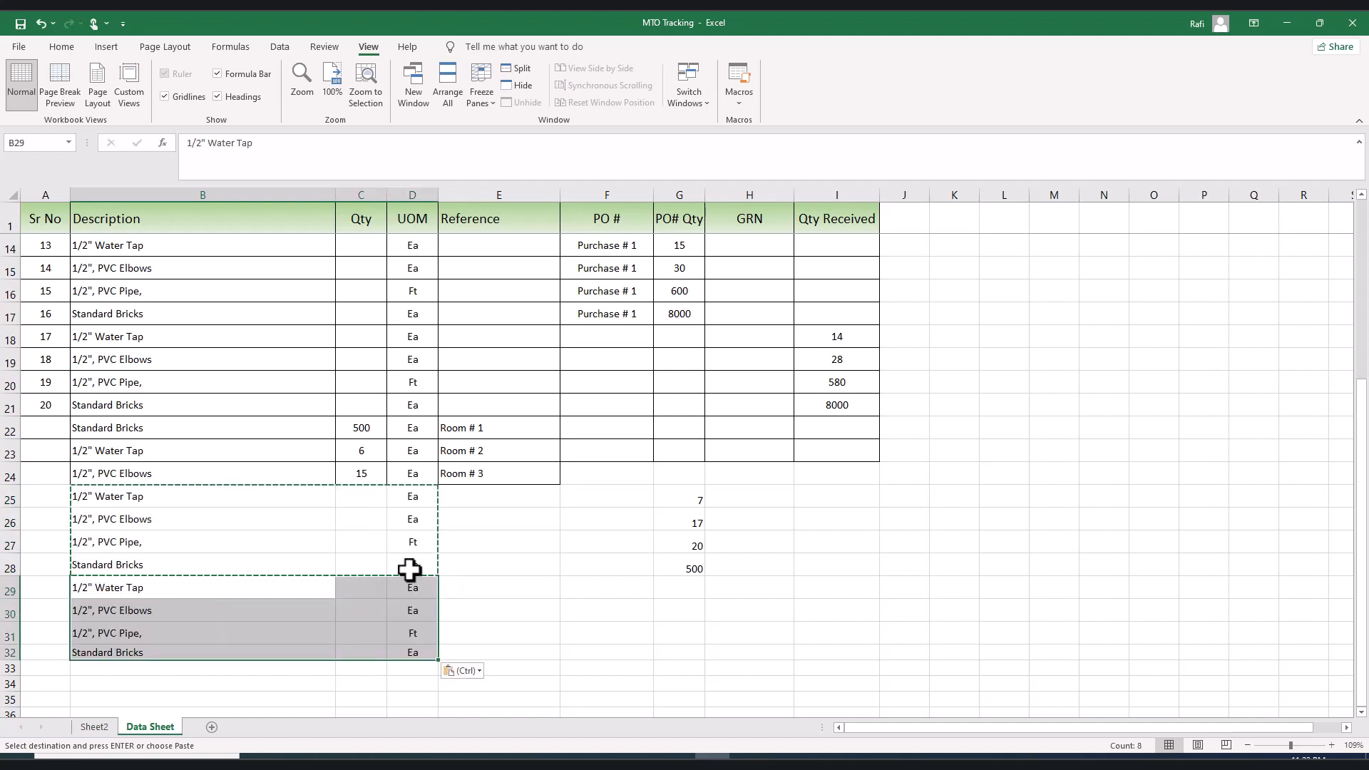
Copy the PO# Qty values in G25:G28 of the Data Sheet to the Qty Received cells I29:I32.
{"action": "left_click_drag", "start_coordinate": [695, 503], "coordinate": [690, 560]}
{"action": "key", "text": "ctrl+c"}
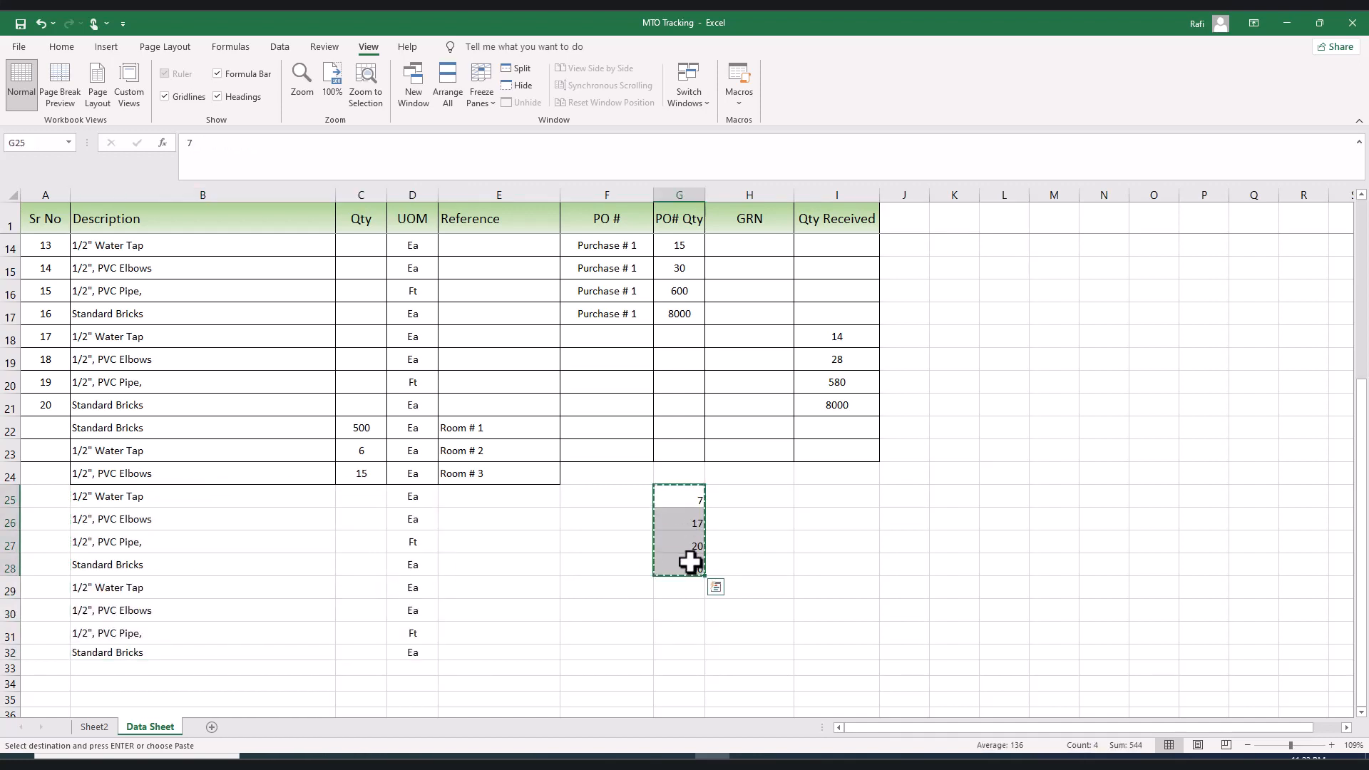
{"action": "left_click", "coordinate": [841, 589]}
{"action": "key", "text": "ctrl+v"}
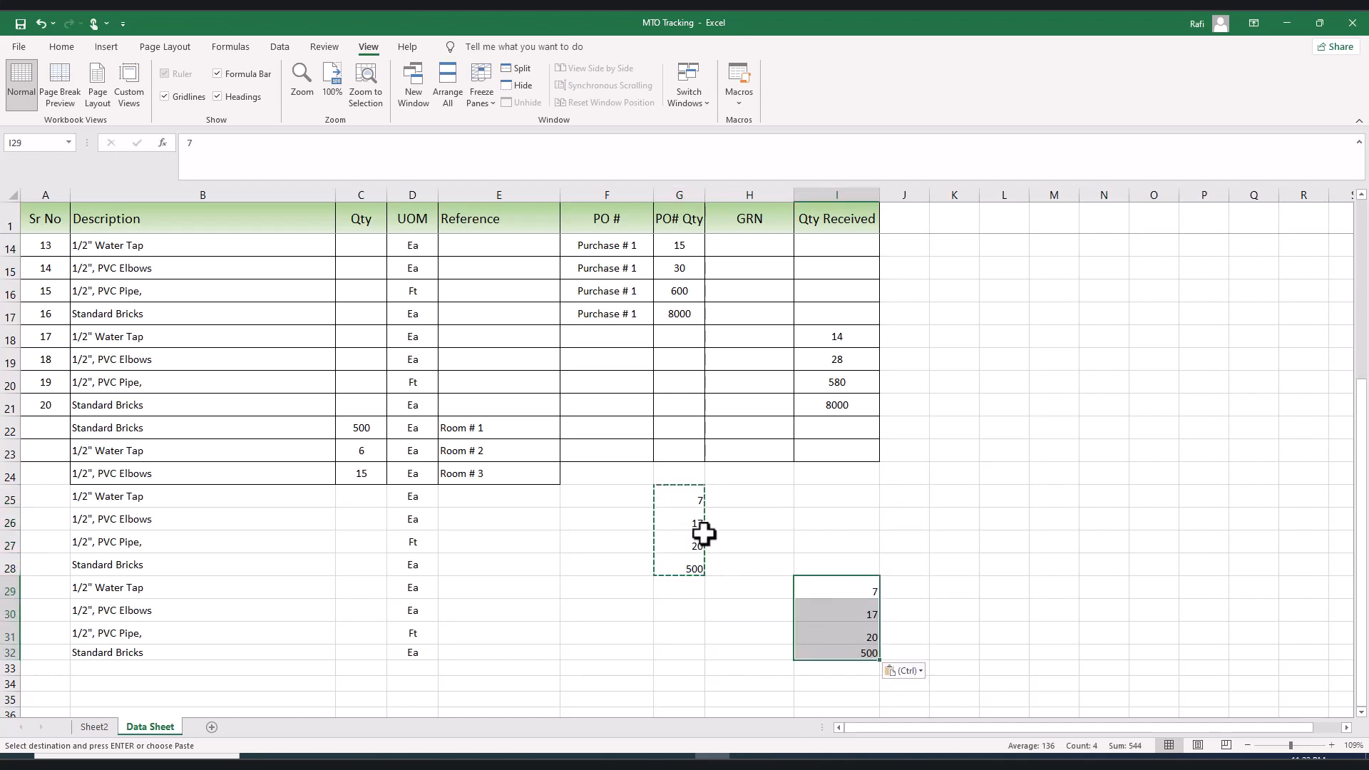
Refresh the PivotTable on Sheet2 and check the required-minus-received differences in G4:G7.
{"action": "left_click", "coordinate": [106, 727]}
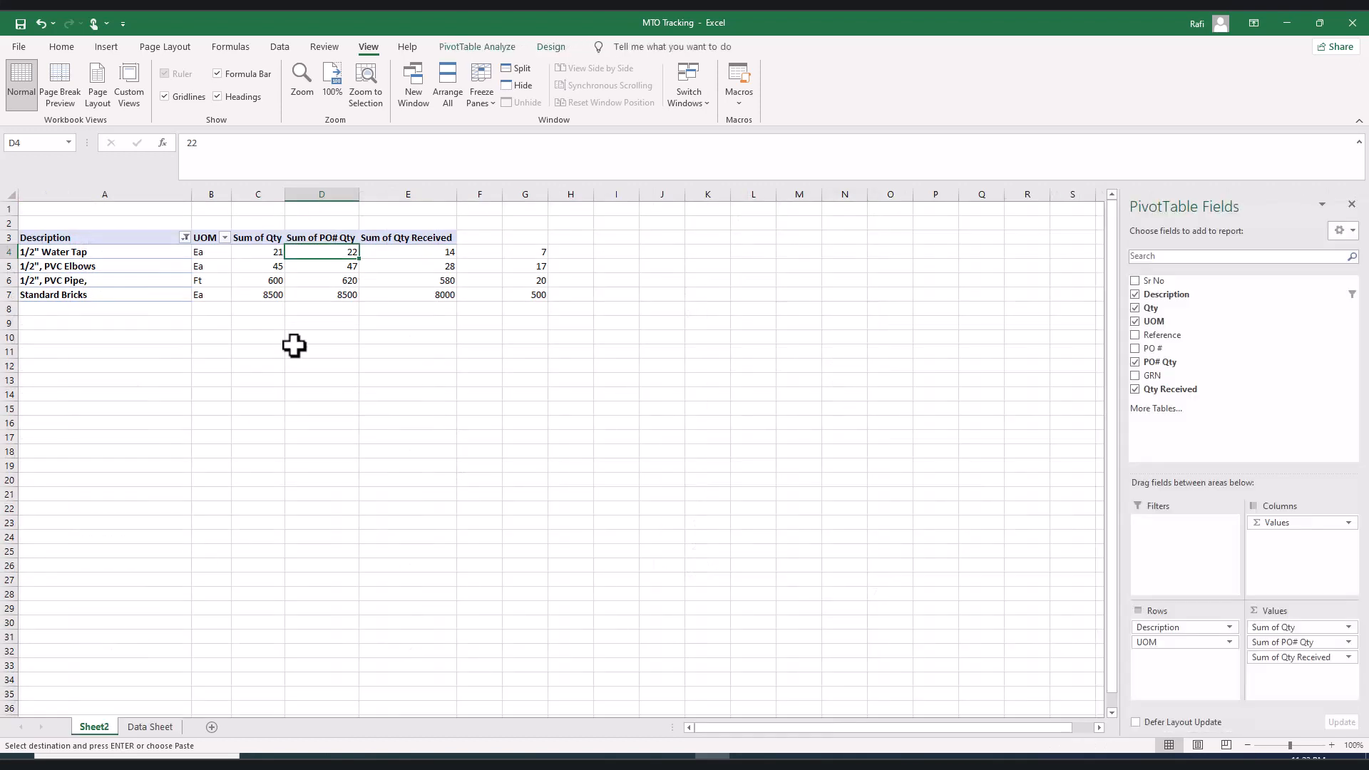
{"action": "left_click", "coordinate": [155, 254]}
{"action": "right_click", "coordinate": [154, 255]}
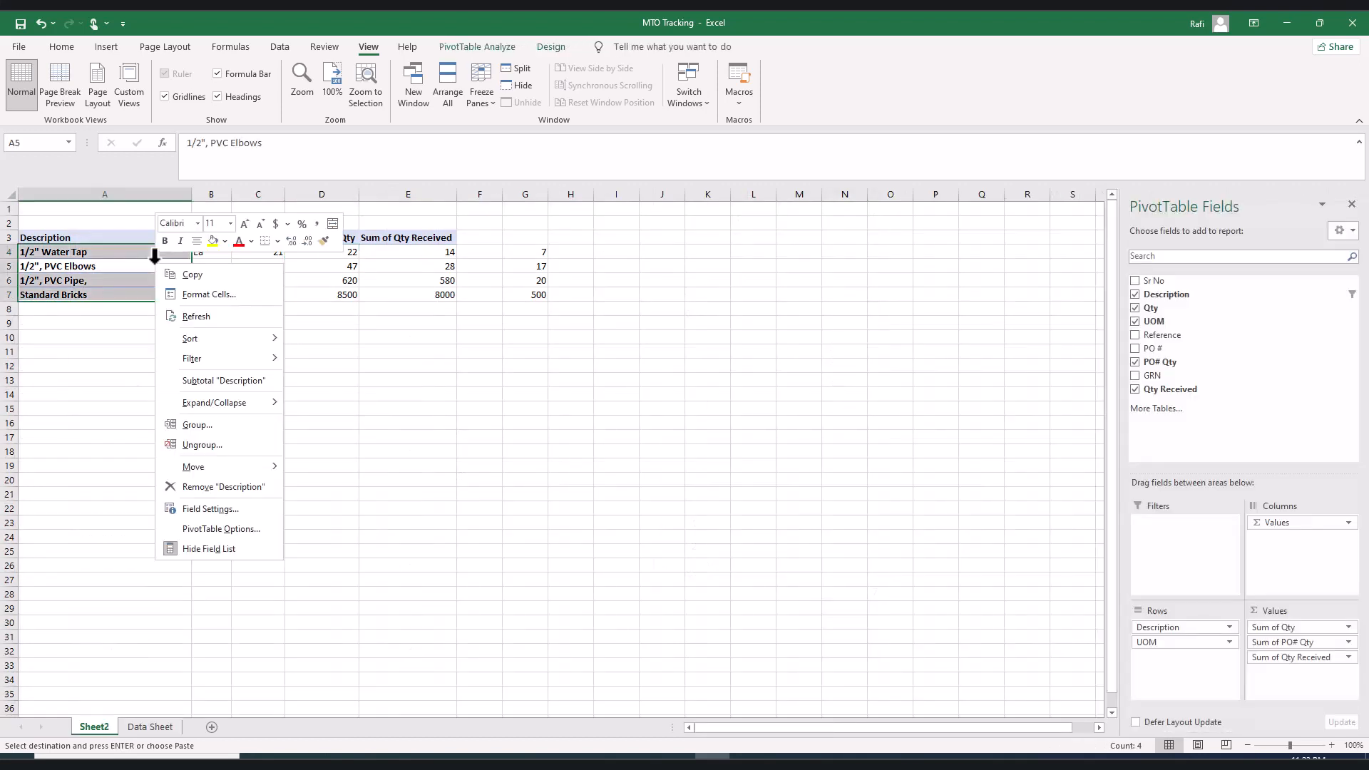
{"action": "left_click", "coordinate": [194, 315]}
{"action": "left_click_drag", "start_coordinate": [526, 251], "coordinate": [529, 291]}
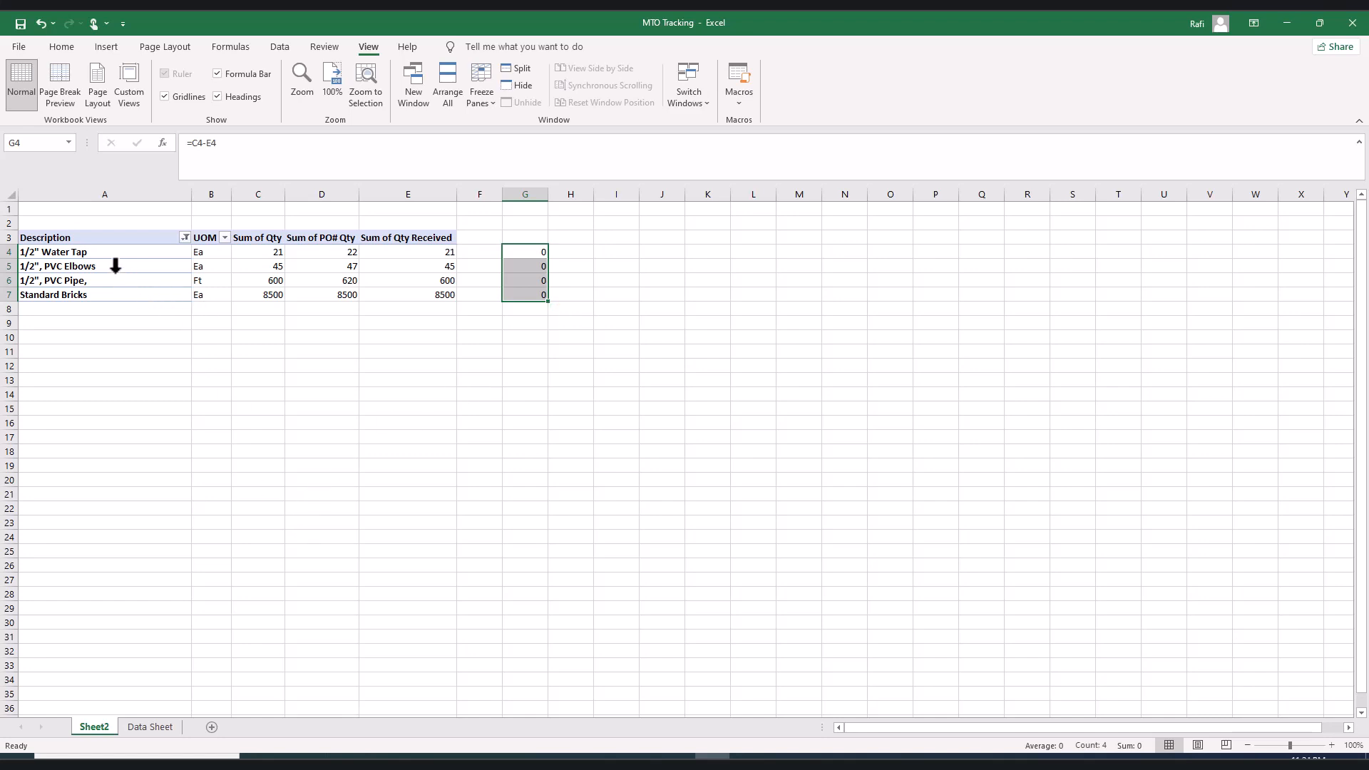
Add the Reference field to the PivotTable's rows below UOM and examine the quantities for each room.
{"action": "left_click", "coordinate": [95, 254]}
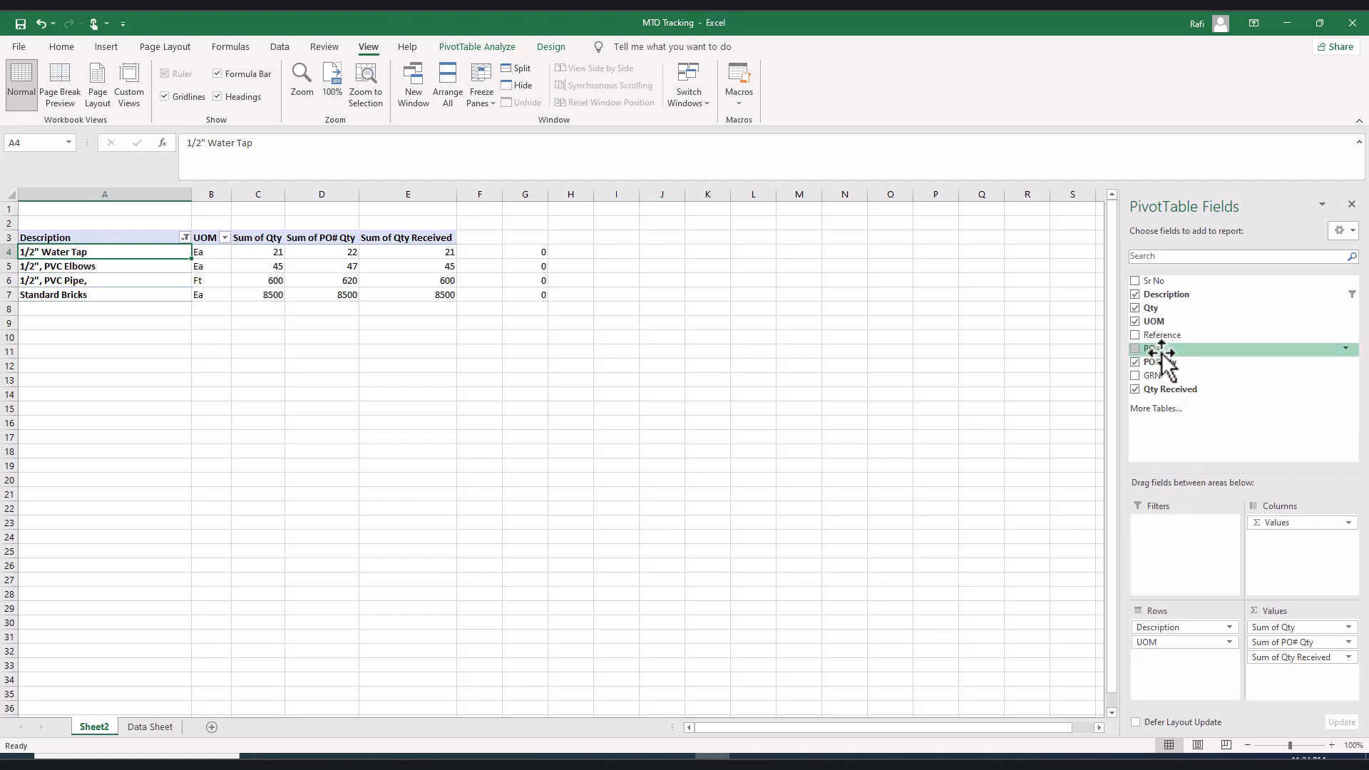
{"action": "left_click_drag", "start_coordinate": [1158, 340], "coordinate": [1199, 685]}
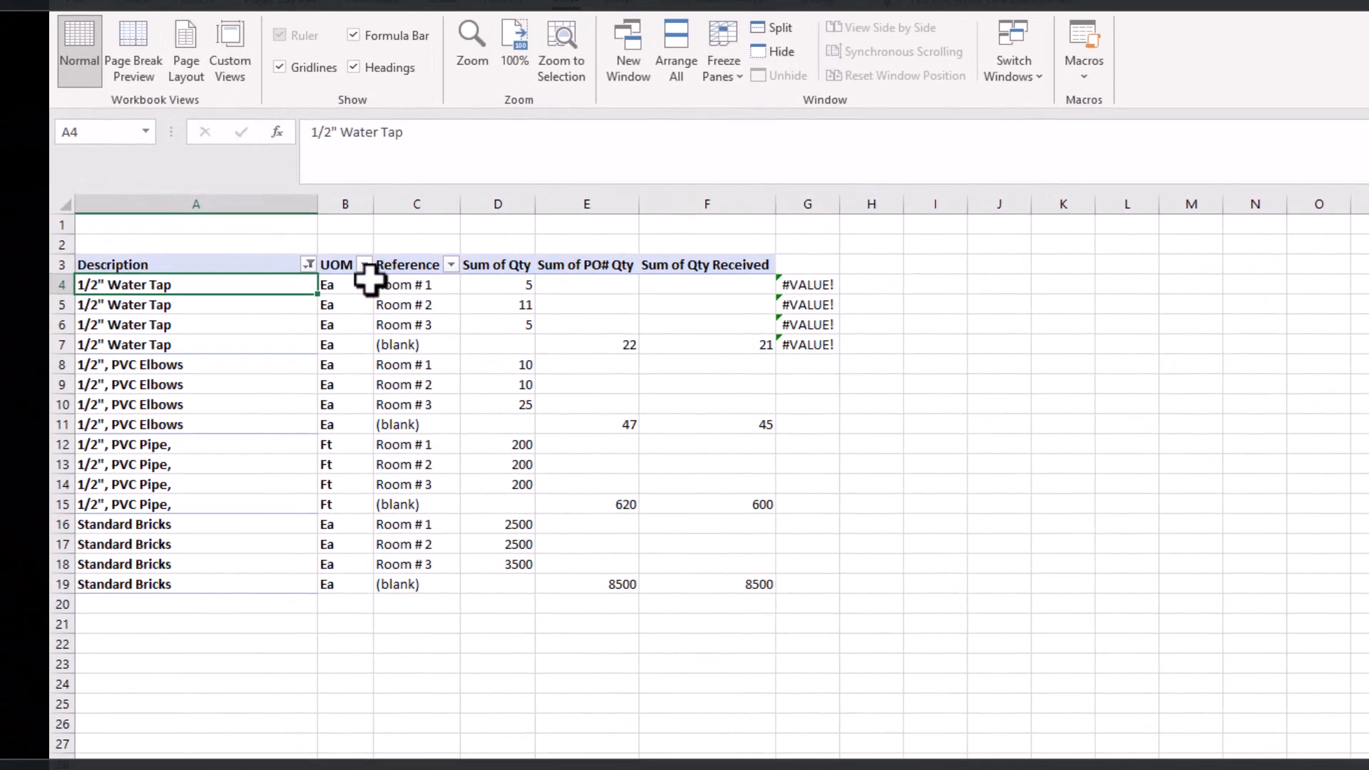
{"action": "left_click_drag", "start_coordinate": [255, 289], "coordinate": [408, 330]}
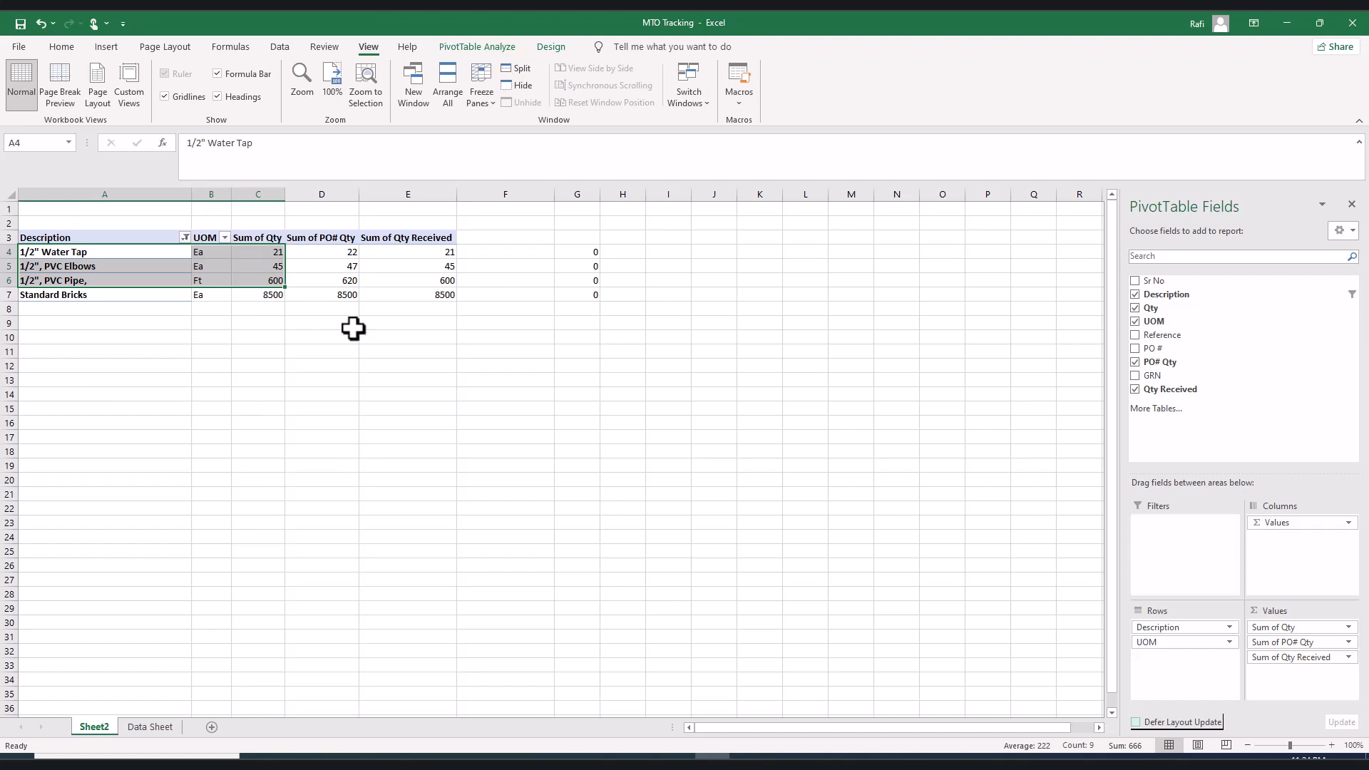
Review the required, ordered and received quantities of all four items in A4:E7 of the PivotTable.
{"action": "left_click", "coordinate": [149, 294]}
{"action": "left_click_drag", "start_coordinate": [116, 253], "coordinate": [424, 294]}
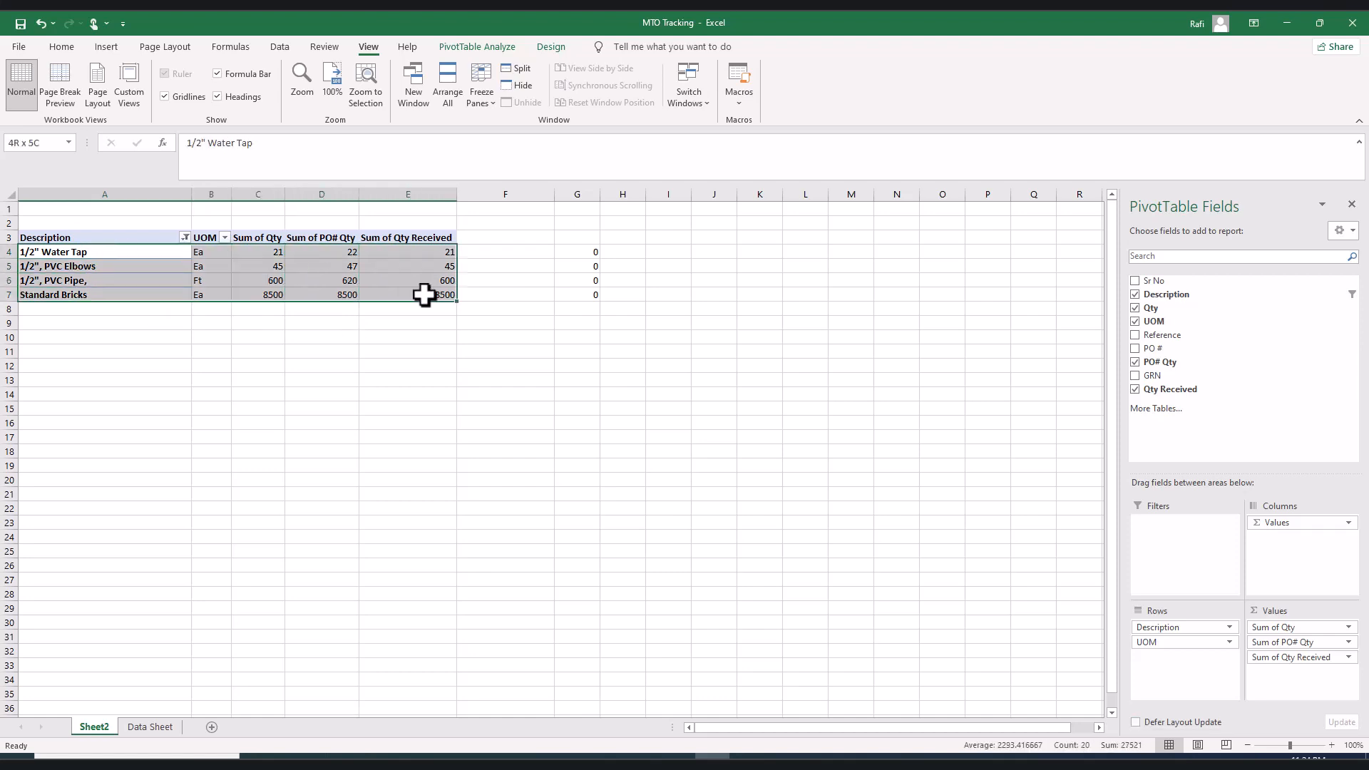